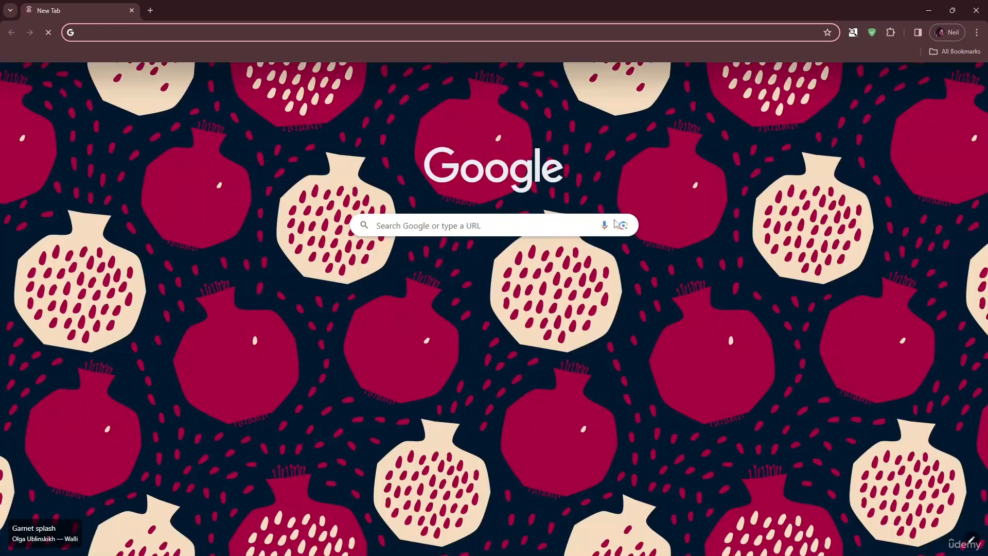
# Open the Pexels stock videos page at pexels.com/videos/.
pyautogui.write('pexel')
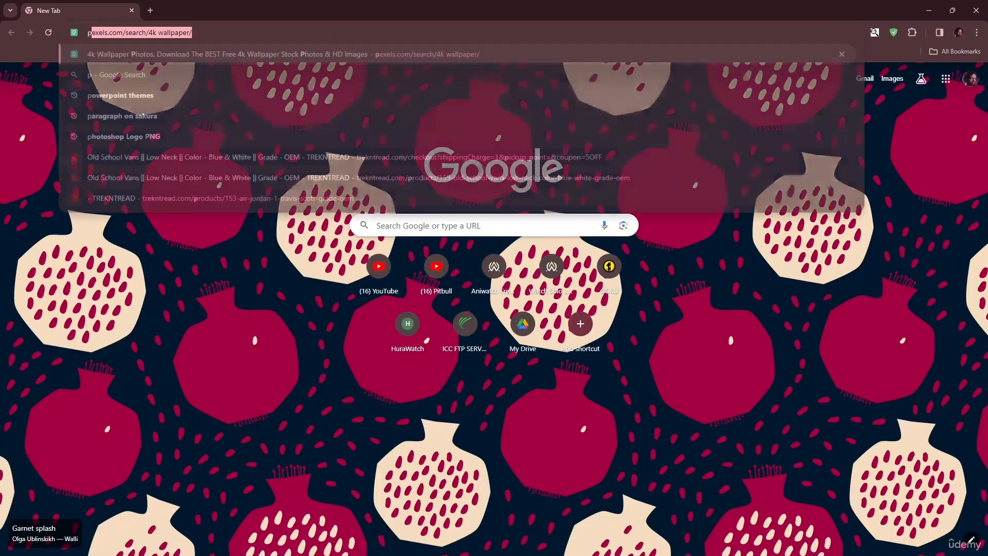
pyautogui.write('s')
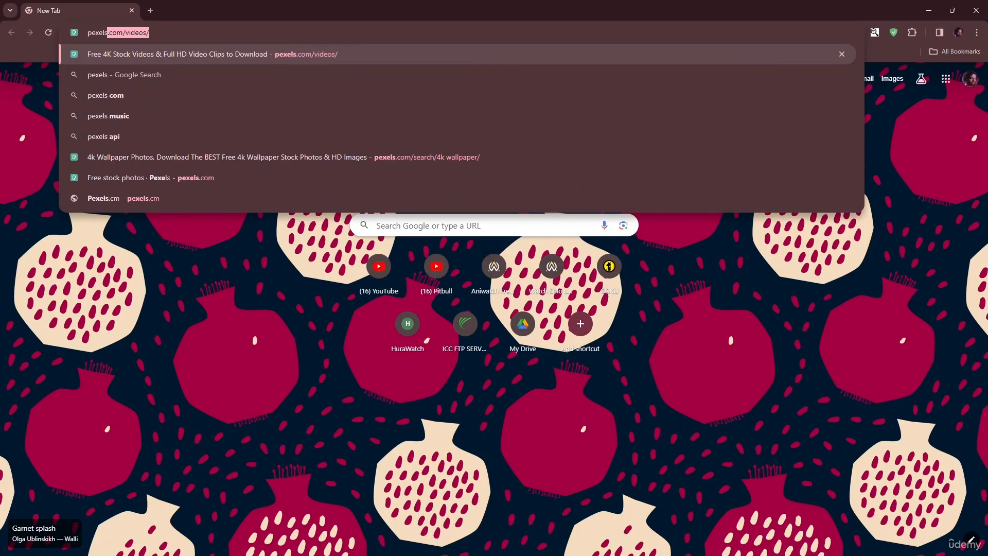
pyautogui.press('Return')
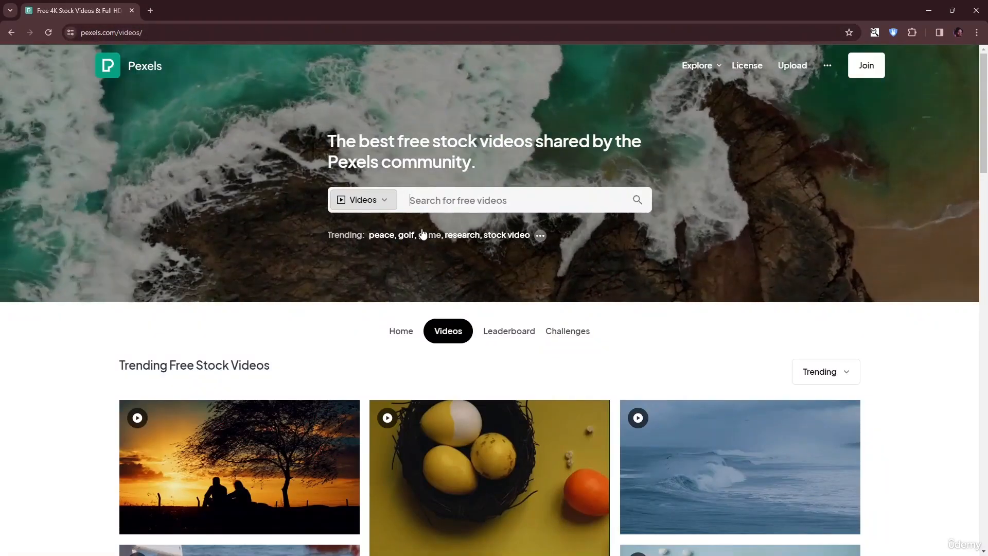
# Set the search media type to Photos and go to the Pexels home page with free stock photos.
pyautogui.scroll(-3, 406, 242)
pyautogui.scroll(-6, 386, 245)
pyautogui.scroll(5, 385, 246)
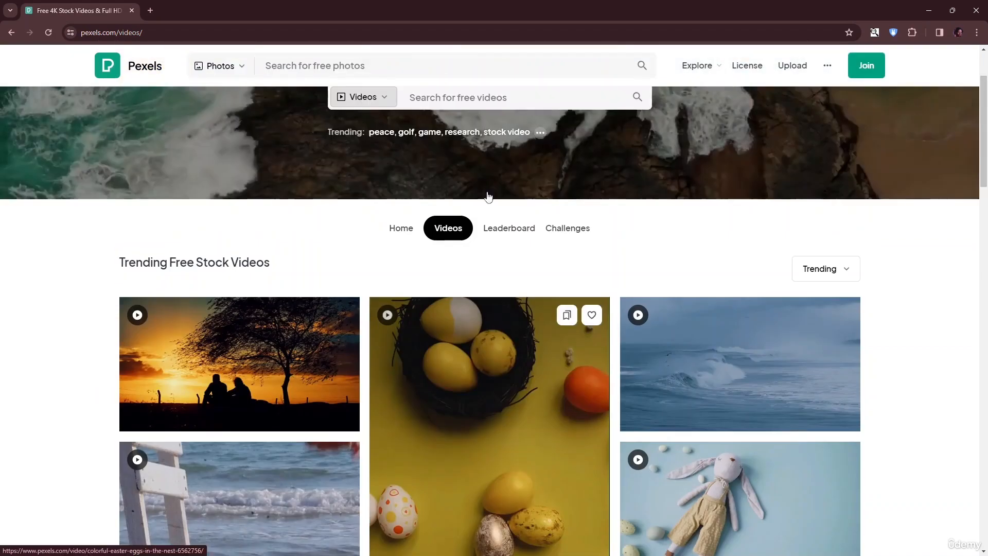
pyautogui.click(362, 97)
pyautogui.click(364, 133)
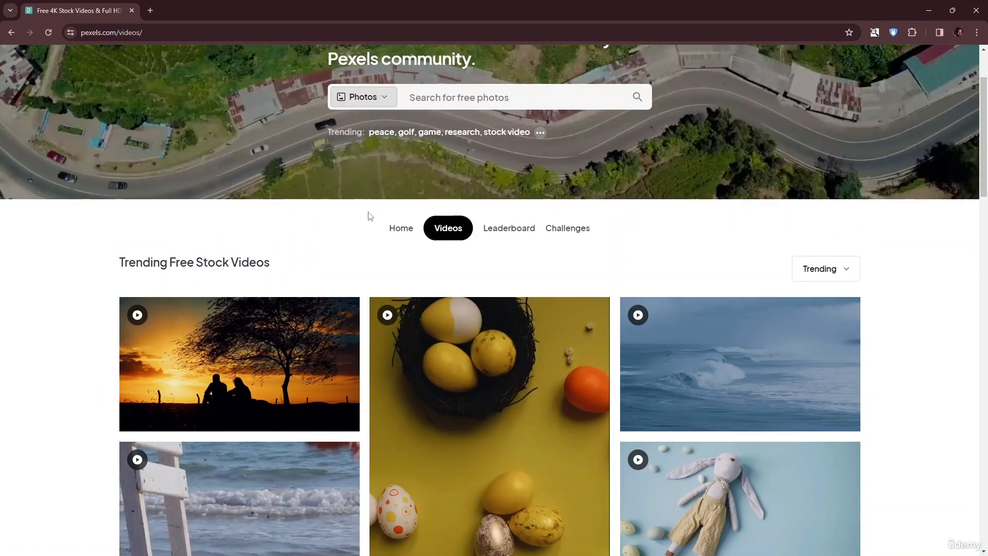
pyautogui.scroll(2, 474, 247)
pyautogui.click(11, 32)
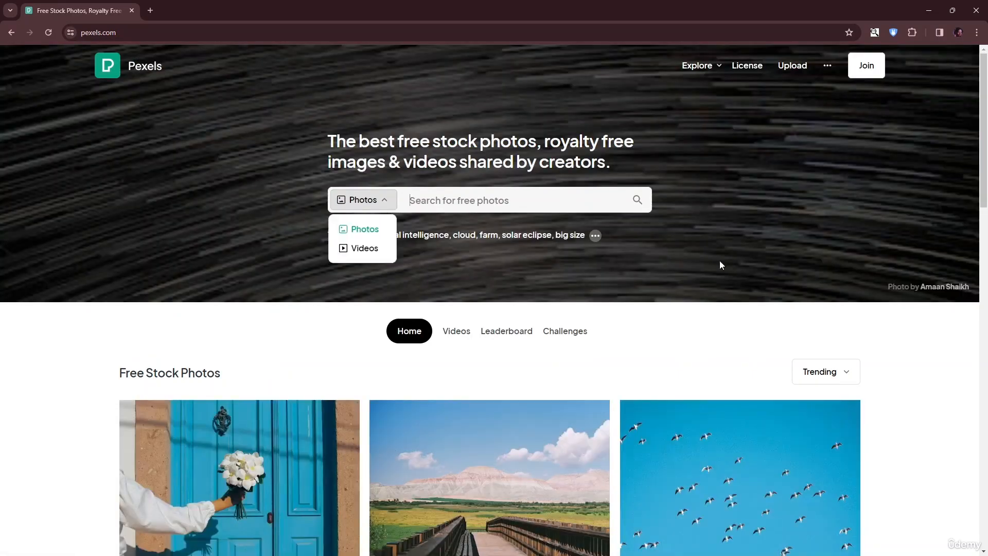
# Download the landscape photo with the wooden walkway and mountains from the Free Stock Photos gallery.
pyautogui.scroll(-4, 554, 278)
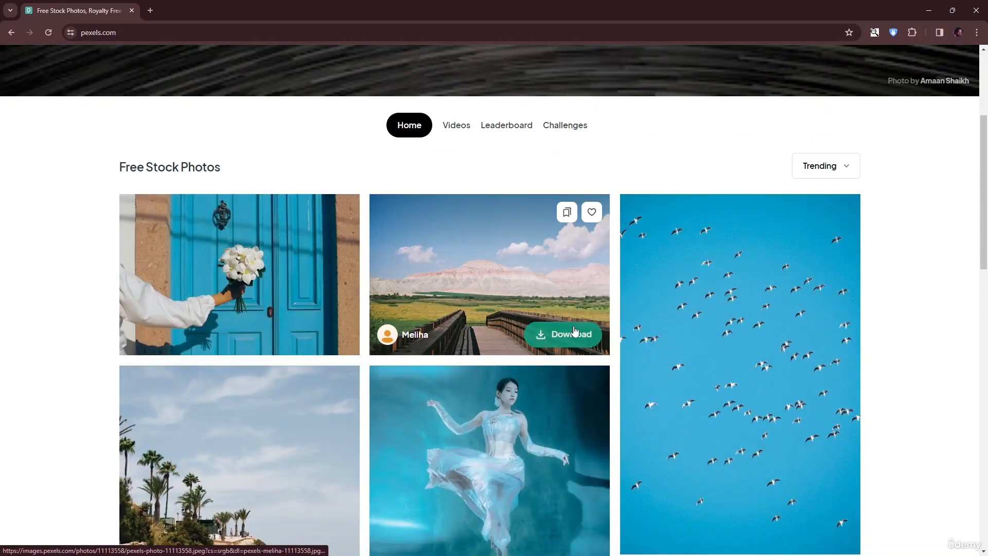
pyautogui.moveTo(127, 399); pyautogui.dragTo(538, 418)
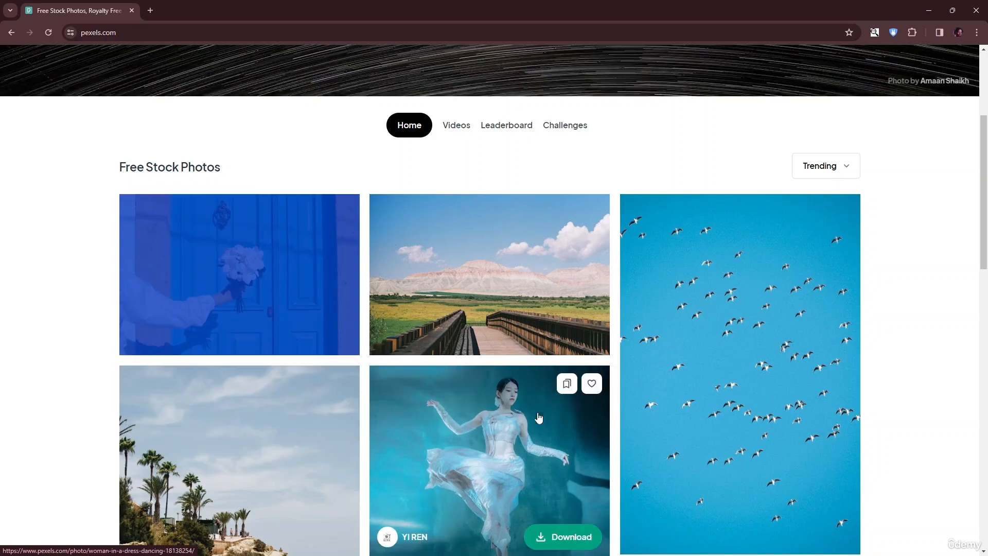
pyautogui.click(314, 304)
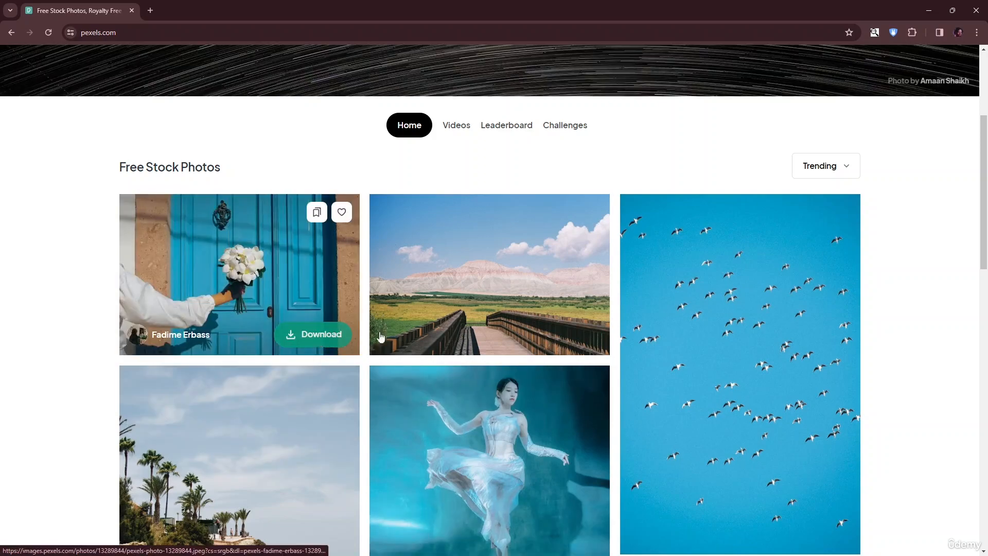
pyautogui.click(565, 339)
pyautogui.click(766, 240)
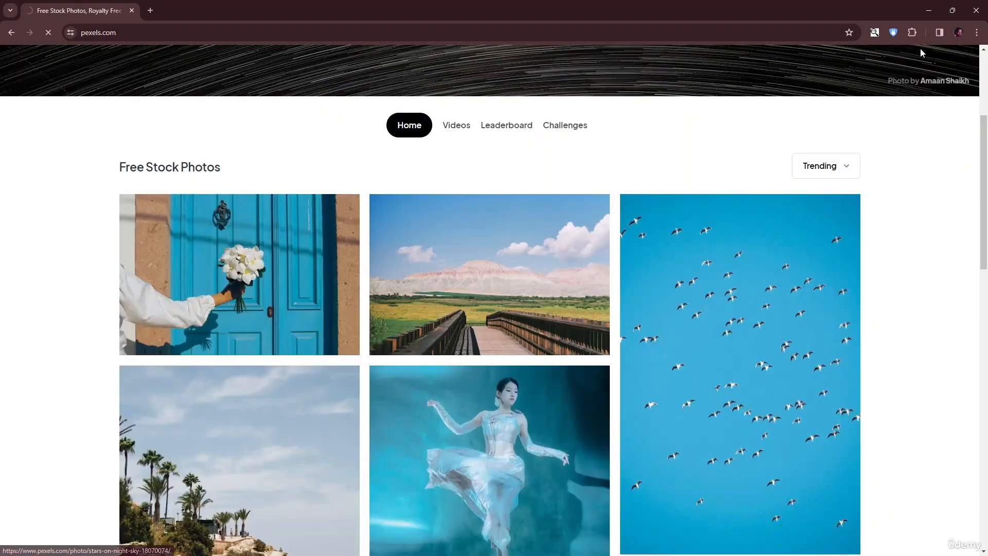
# Set the search media type to Videos and open the trending stock videos page.
pyautogui.scroll(-1, 437, 360)
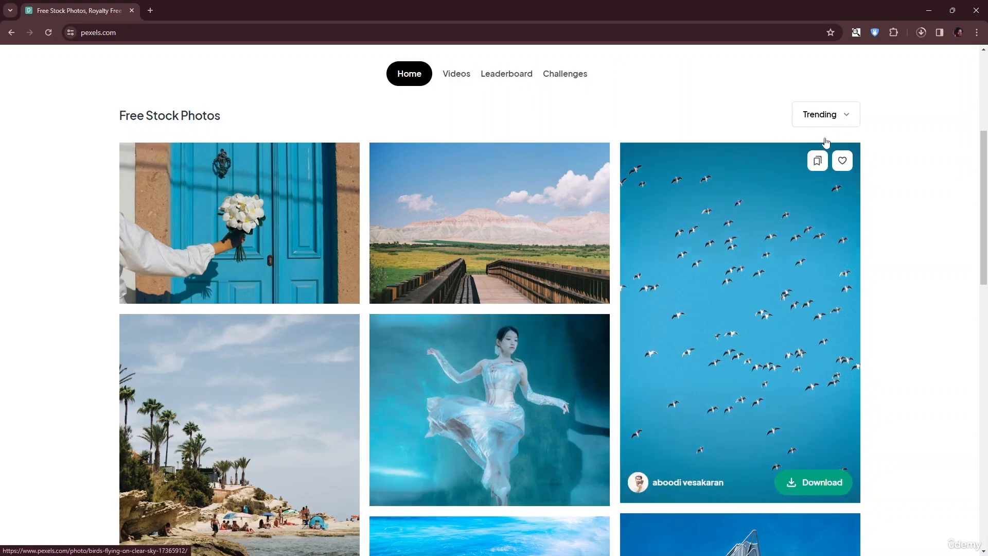
pyautogui.scroll(-1, 763, 299)
pyautogui.scroll(-2, 551, 392)
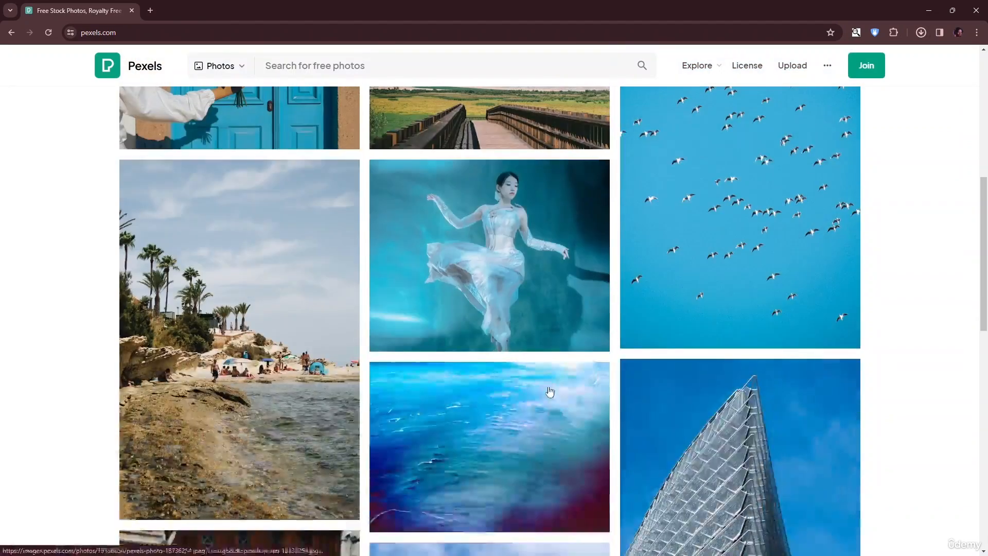
pyautogui.scroll(-4, 552, 393)
pyautogui.scroll(6, 396, 268)
pyautogui.scroll(6, 396, 269)
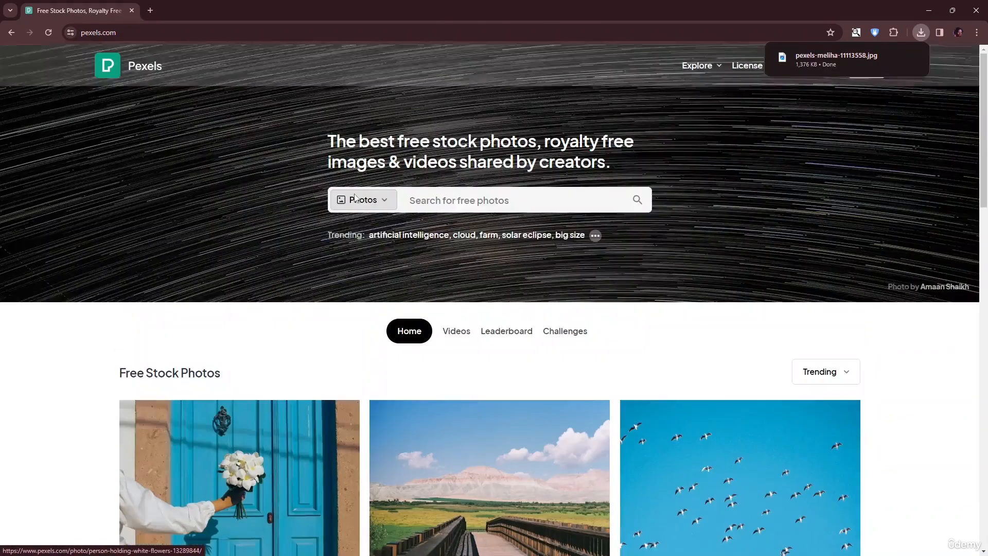
pyautogui.click(361, 200)
pyautogui.click(377, 251)
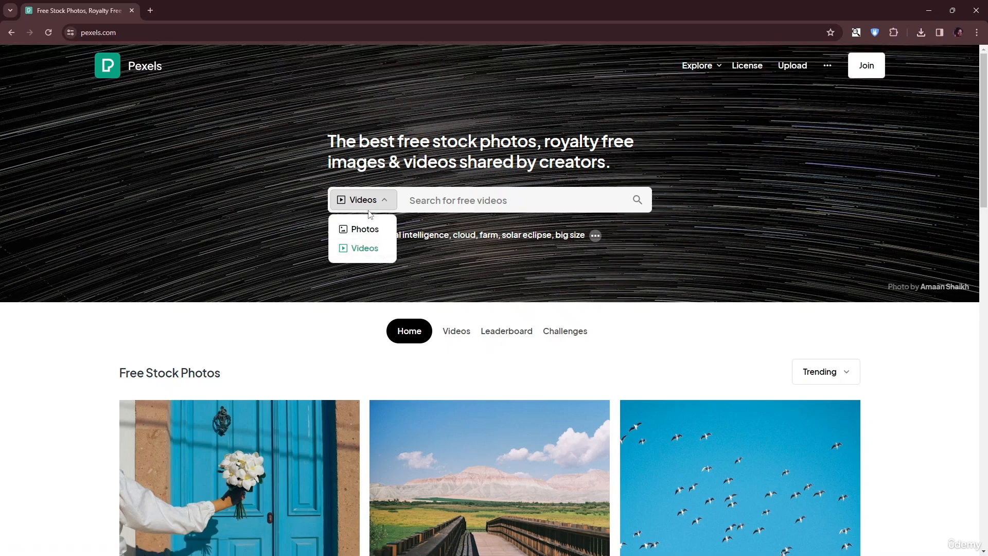
pyautogui.click(460, 337)
# Download the video of the skateboarder in the palm-lined skate park and open the recent download history.
pyautogui.scroll(-8, 461, 341)
pyautogui.scroll(-20, 461, 339)
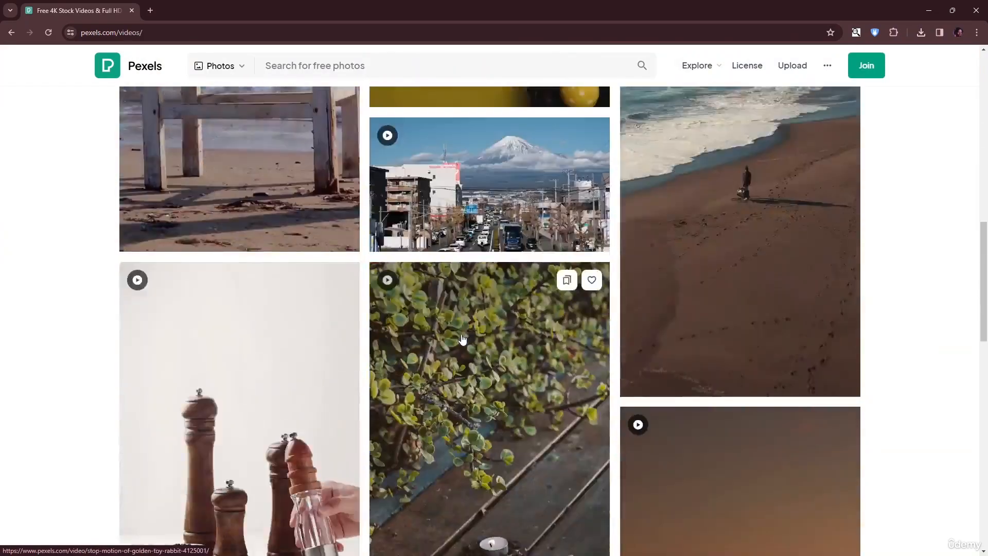
pyautogui.scroll(-3, 462, 338)
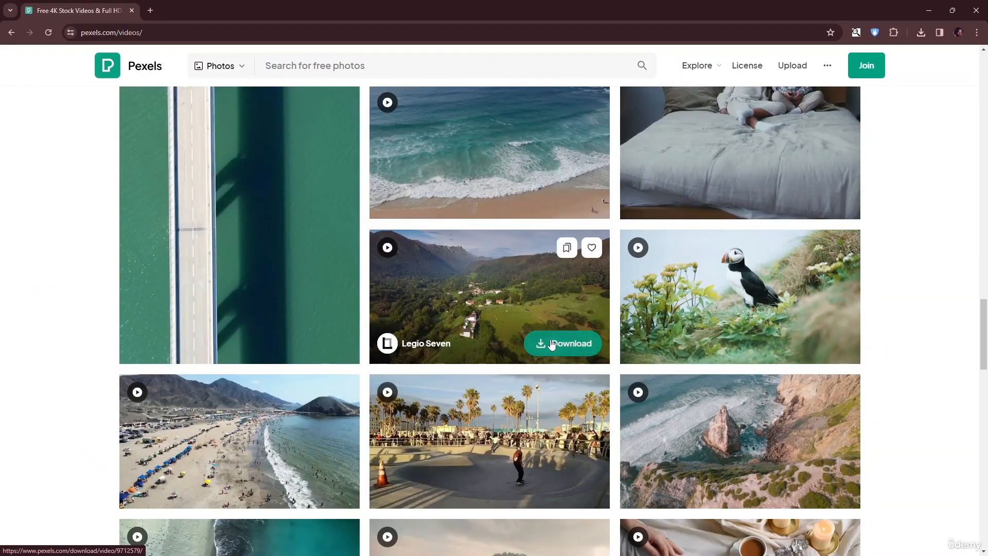
pyautogui.scroll(-1, 577, 491)
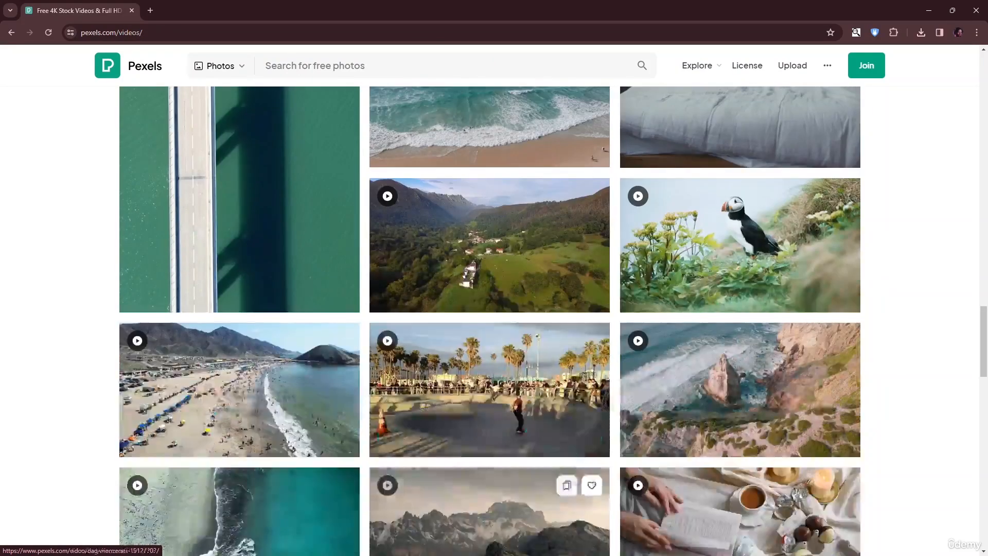
pyautogui.click(571, 441)
pyautogui.click(743, 269)
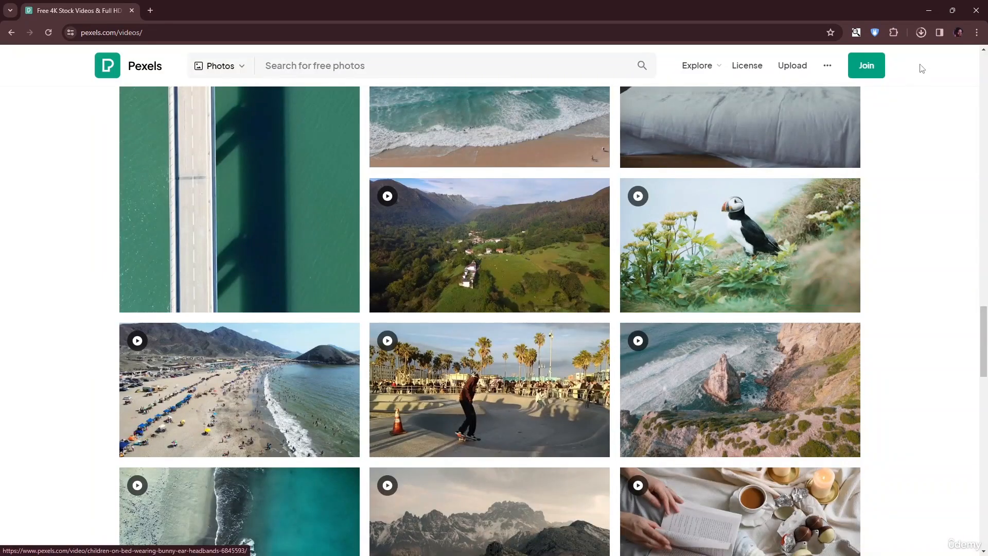
pyautogui.click(921, 33)
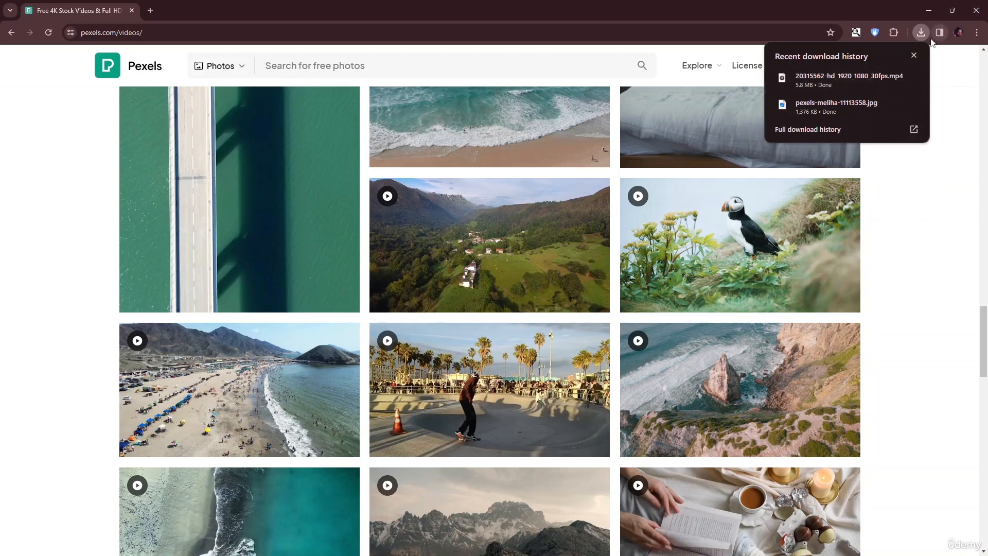
# In CapCut, import 20315562-hd_1920_1080_30fps and the downloaded landscape photo from the Resource folder, and place the video at the timeline start.
pyautogui.click(976, 11)
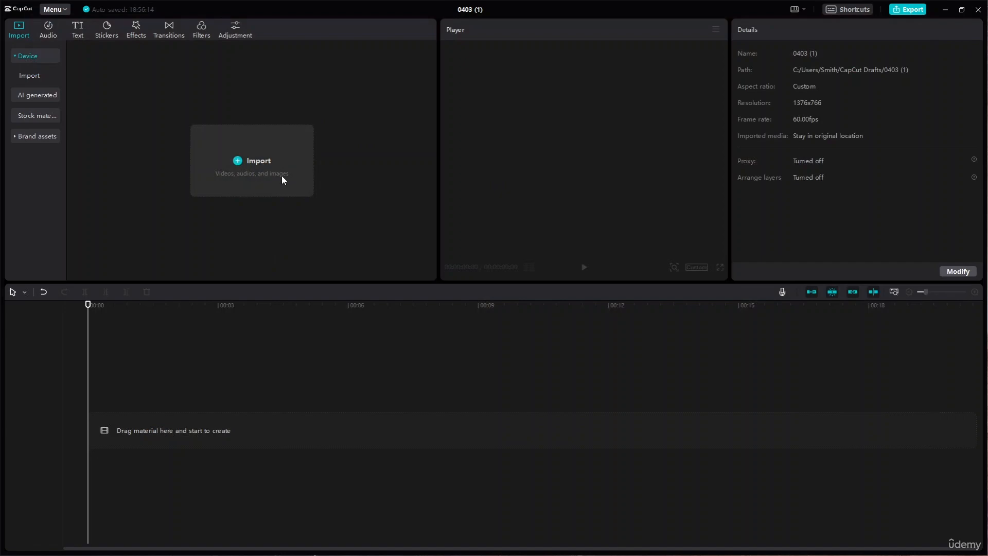
pyautogui.click(282, 175)
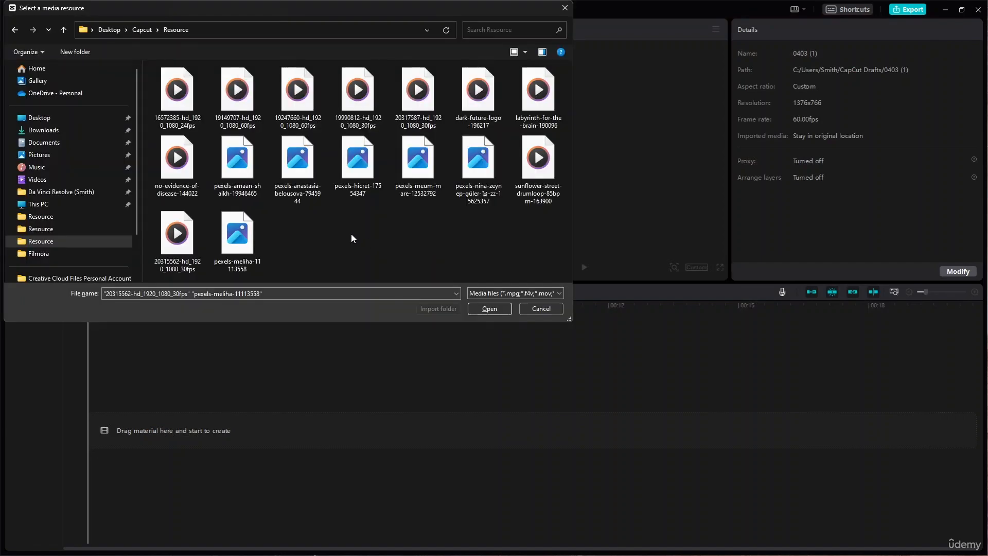
pyautogui.moveTo(353, 237); pyautogui.dragTo(148, 249)
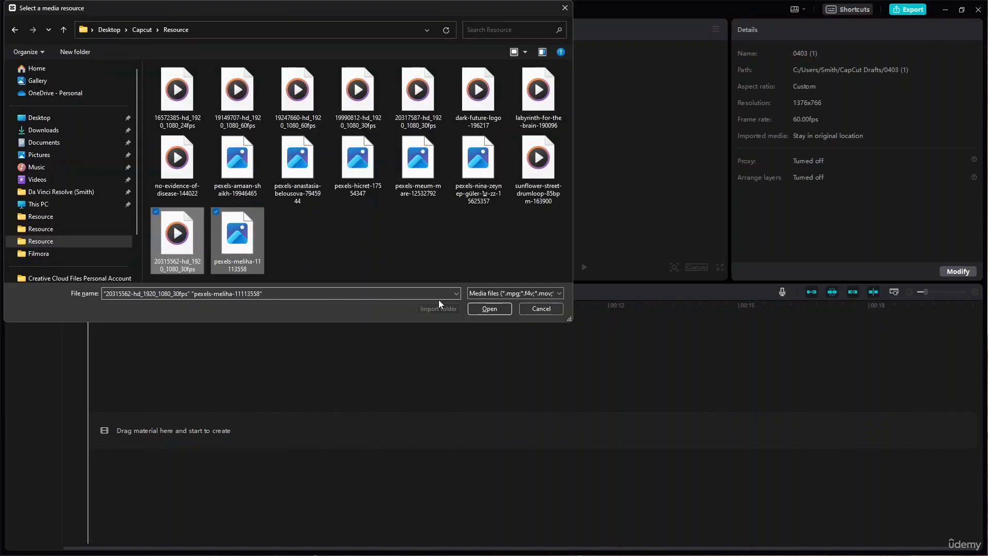
pyautogui.click(488, 310)
pyautogui.click(171, 187)
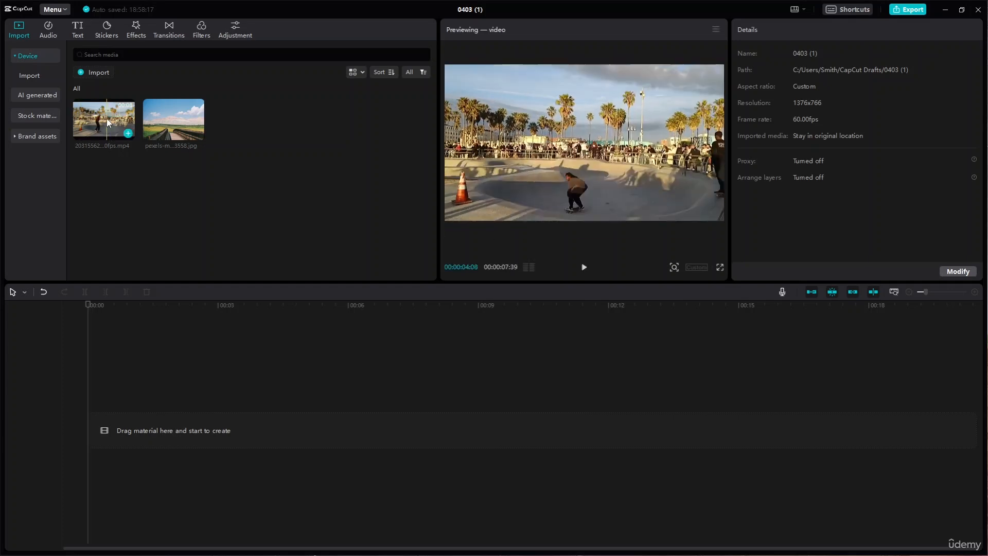
pyautogui.moveTo(106, 118); pyautogui.dragTo(95, 443)
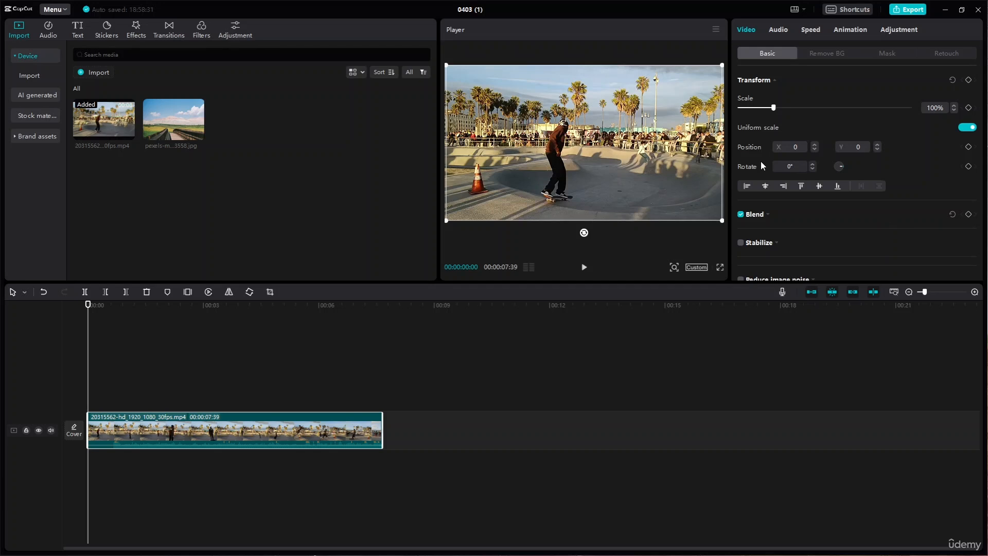
# Resize the workspace panels to enlarge the player, narrowing the media and properties areas and reducing the timeline height.
pyautogui.moveTo(439, 124); pyautogui.dragTo(230, 149)
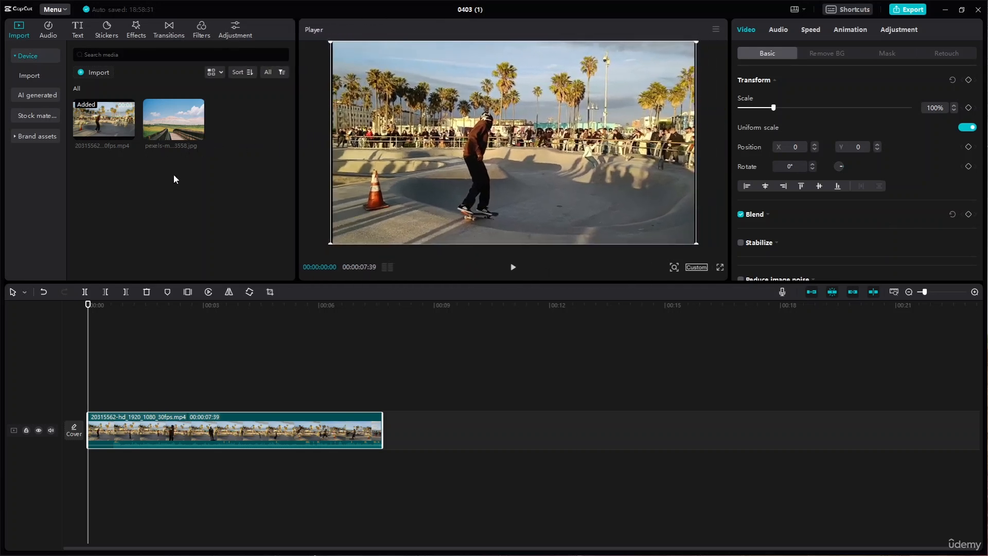
pyautogui.moveTo(316, 282); pyautogui.dragTo(315, 399)
pyautogui.moveTo(296, 218); pyautogui.dragTo(272, 221)
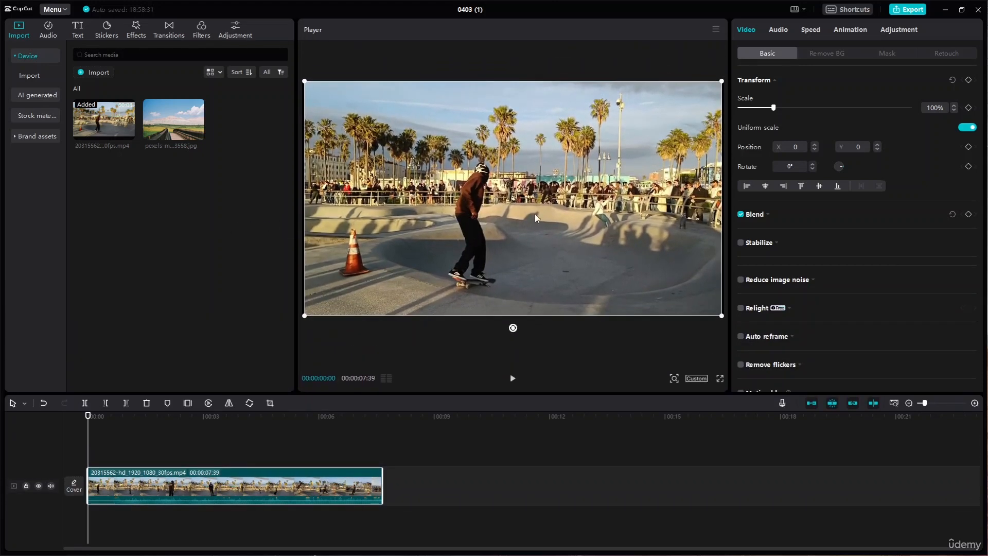
pyautogui.moveTo(730, 221); pyautogui.dragTo(687, 216)
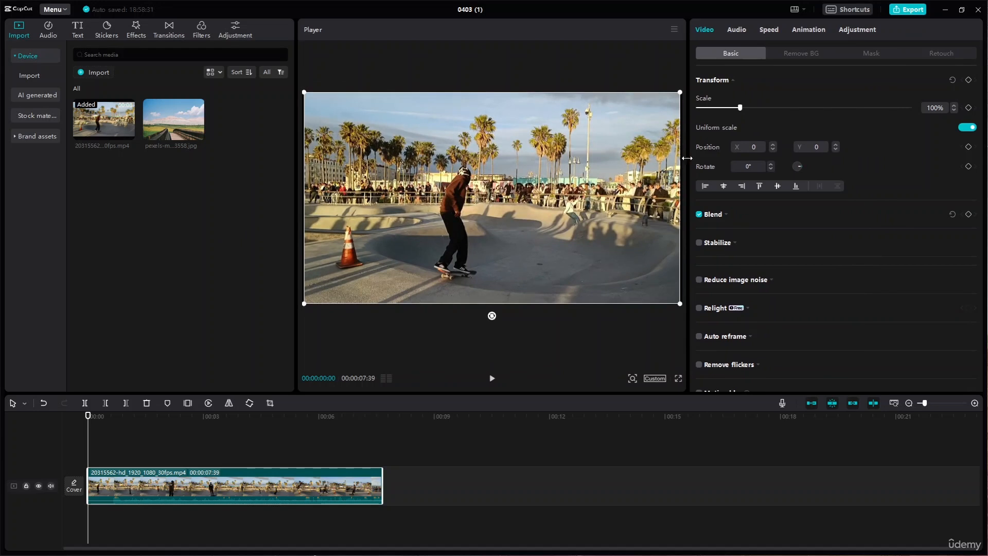
pyautogui.moveTo(686, 159); pyautogui.dragTo(764, 158)
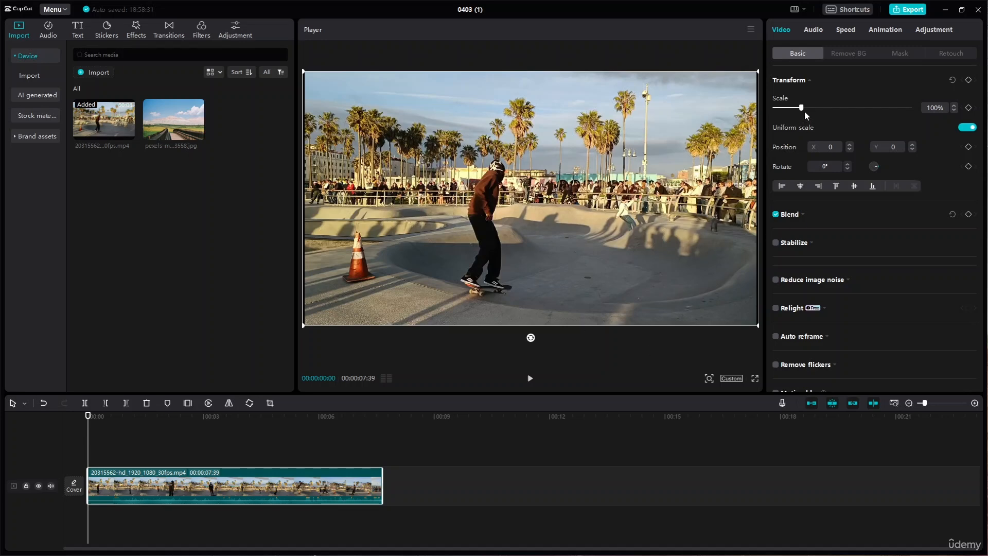
# Try the clip's scale slider, play the clip through in the player, and return the playhead to the start.
pyautogui.moveTo(804, 110)
pyautogui.mouseDown()
pyautogui.moveTo(832, 112)
pyautogui.moveTo(793, 114)
pyautogui.moveTo(802, 114)
pyautogui.mouseUp()
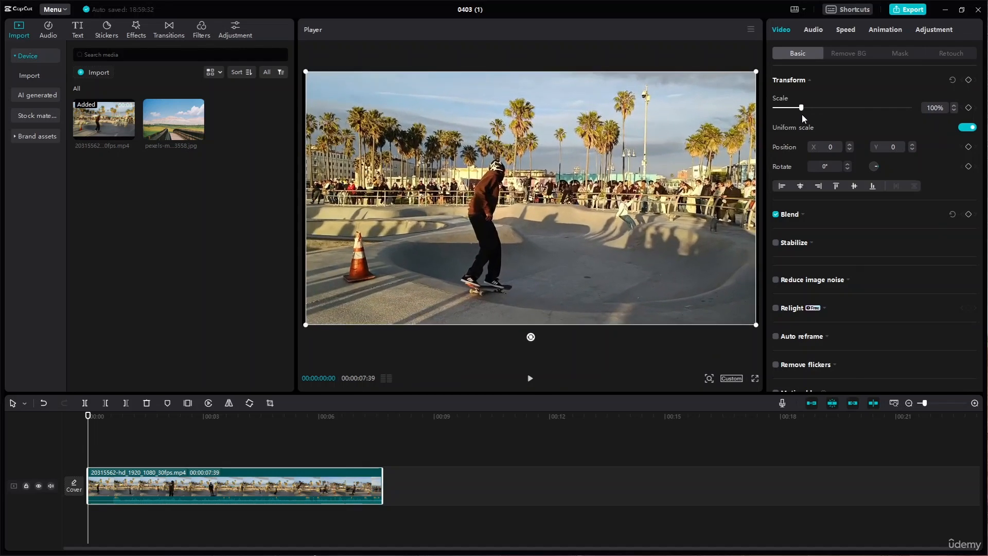
pyautogui.click(529, 378)
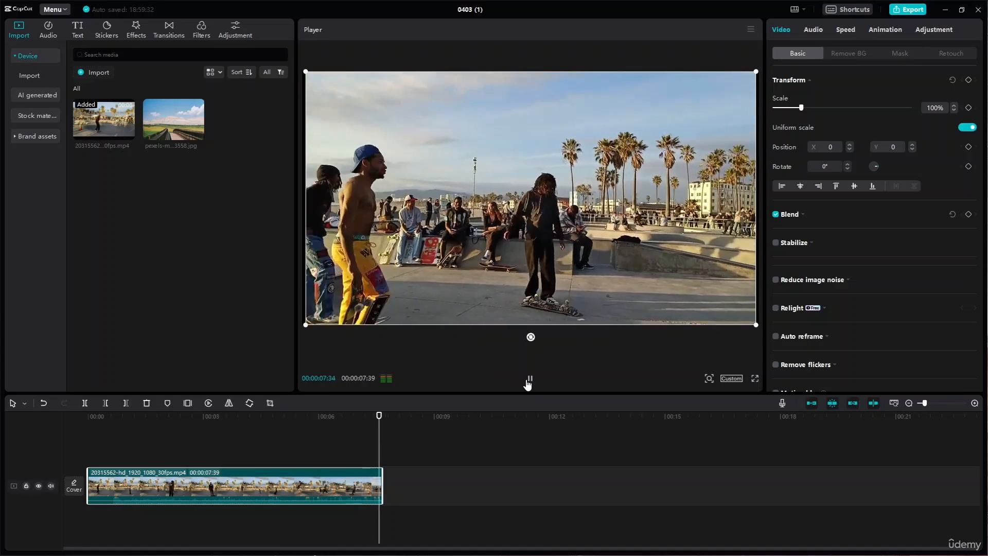
pyautogui.click(529, 380)
pyautogui.click(530, 379)
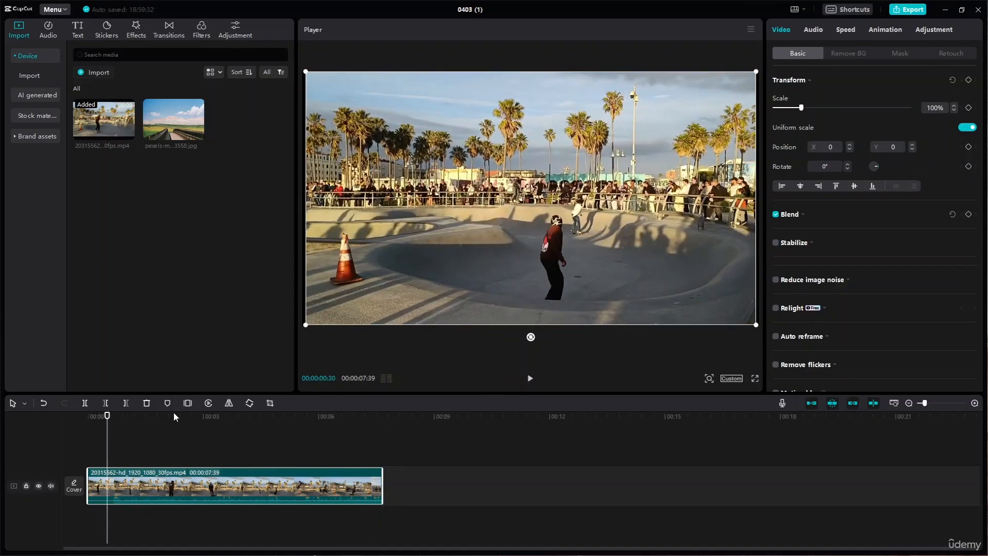
pyautogui.moveTo(107, 416); pyautogui.dragTo(2, 418)
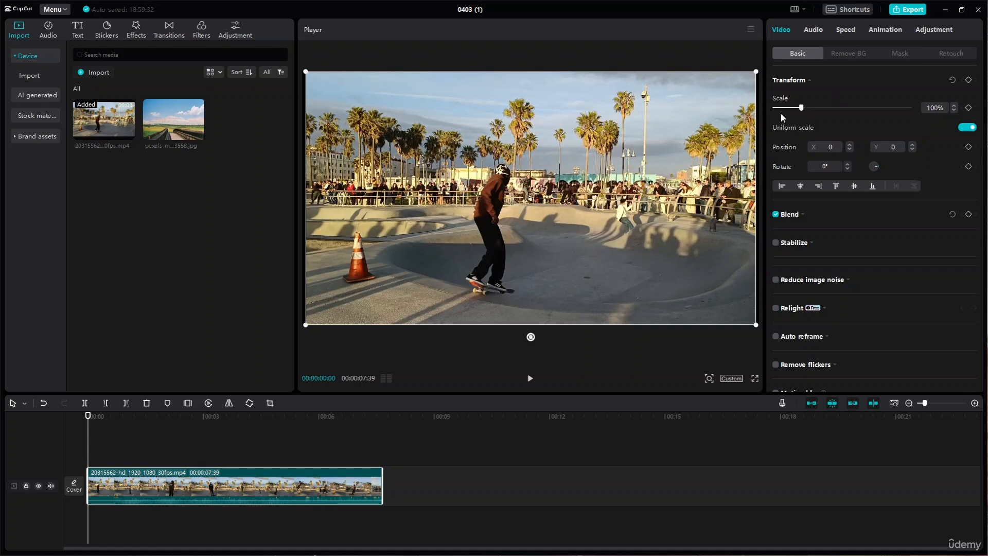
# Step the clip's scale up slightly and bring it back down to 100%.
pyautogui.click(954, 105)
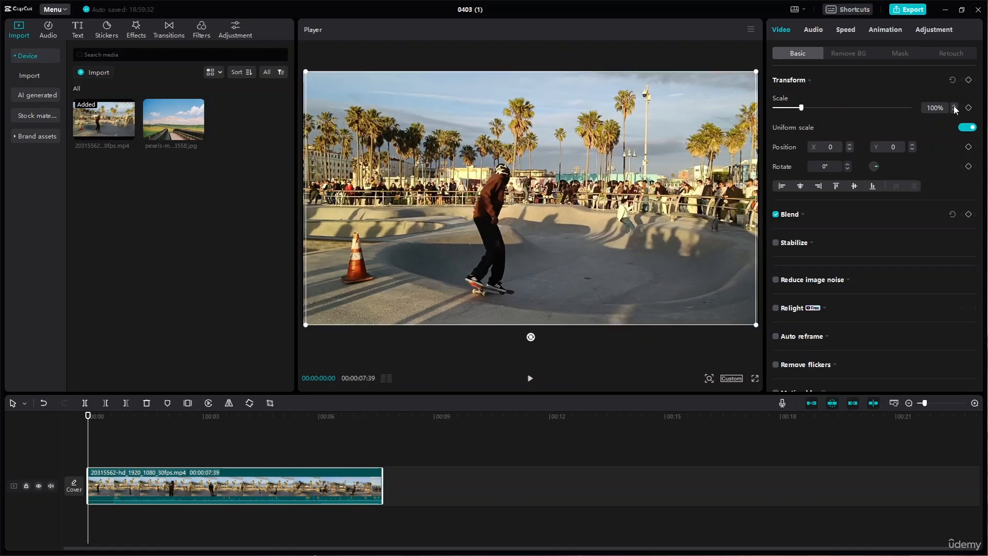
pyautogui.click(954, 105)
pyautogui.click(955, 111)
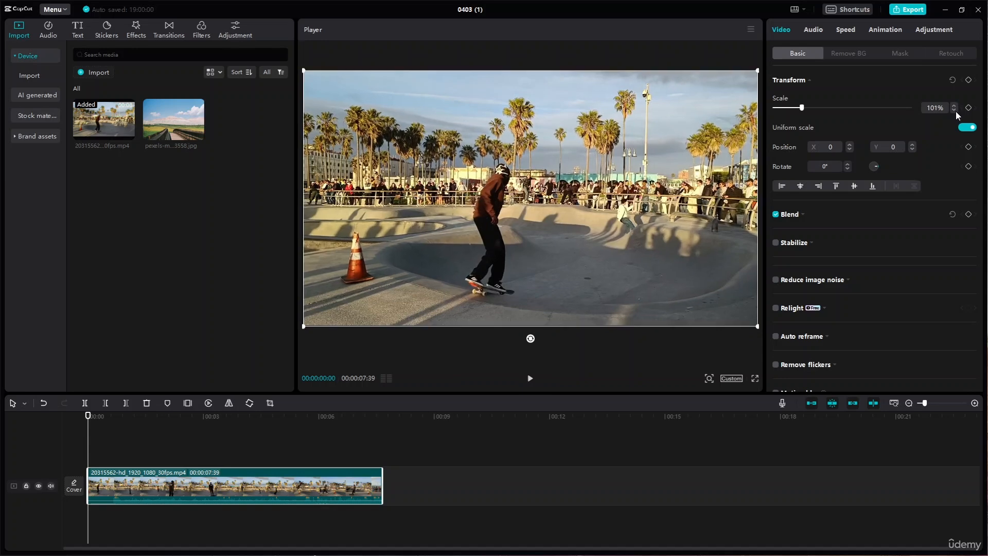
pyautogui.click(955, 111)
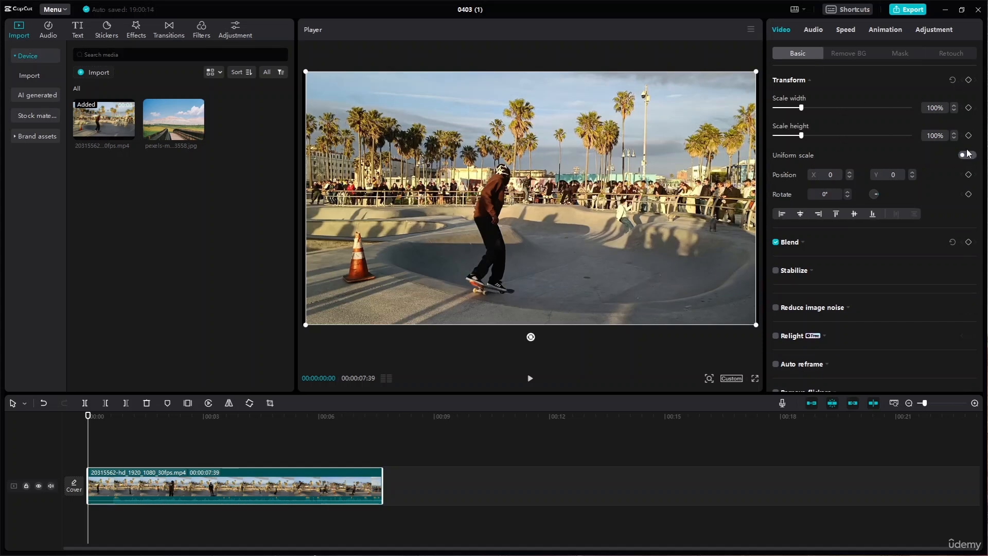
# Toggle uniform scaling on and off to compare the separate width and height controls, leaving uniform scale on at 100%.
pyautogui.click(964, 155)
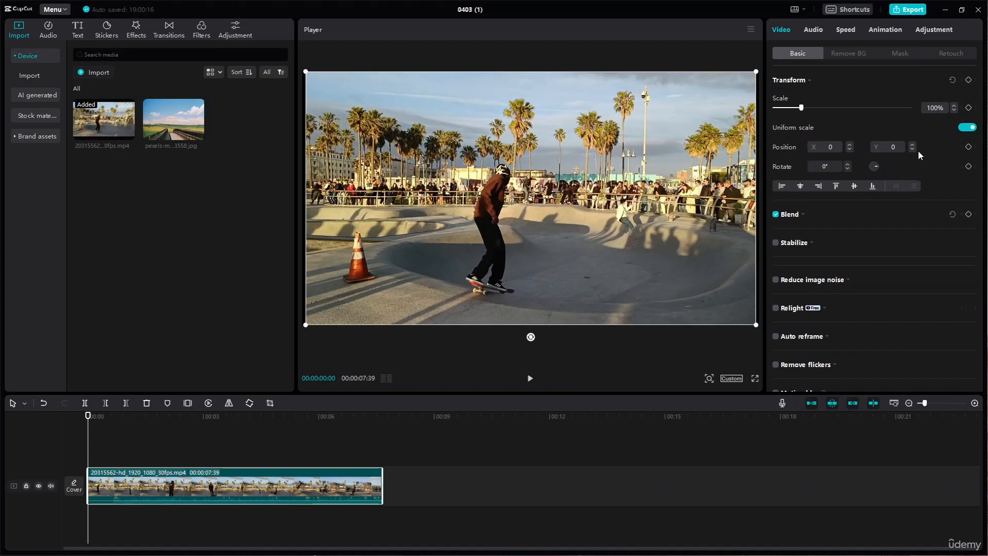
pyautogui.click(970, 127)
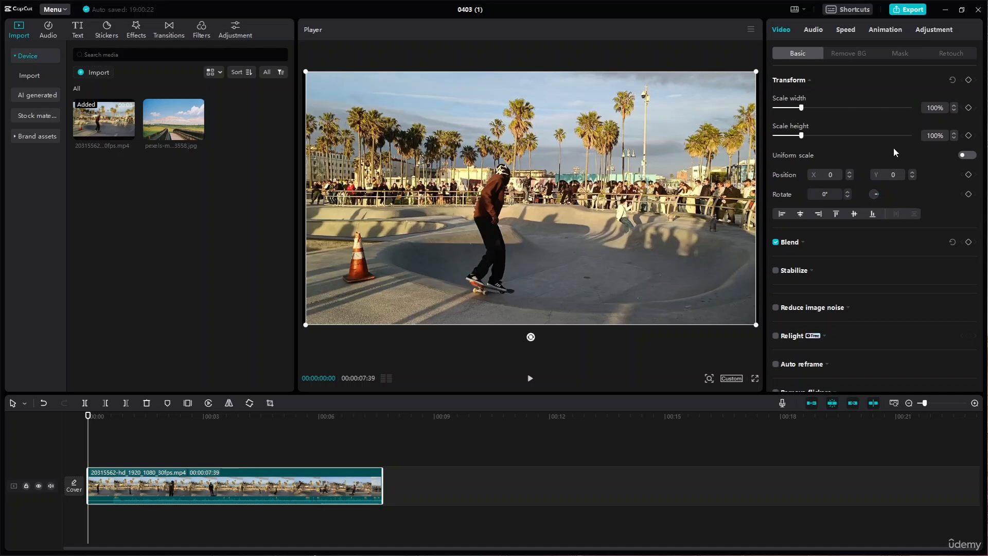
pyautogui.moveTo(801, 136)
pyautogui.mouseDown()
pyautogui.moveTo(865, 137)
pyautogui.moveTo(801, 143)
pyautogui.mouseUp()
pyautogui.click(964, 155)
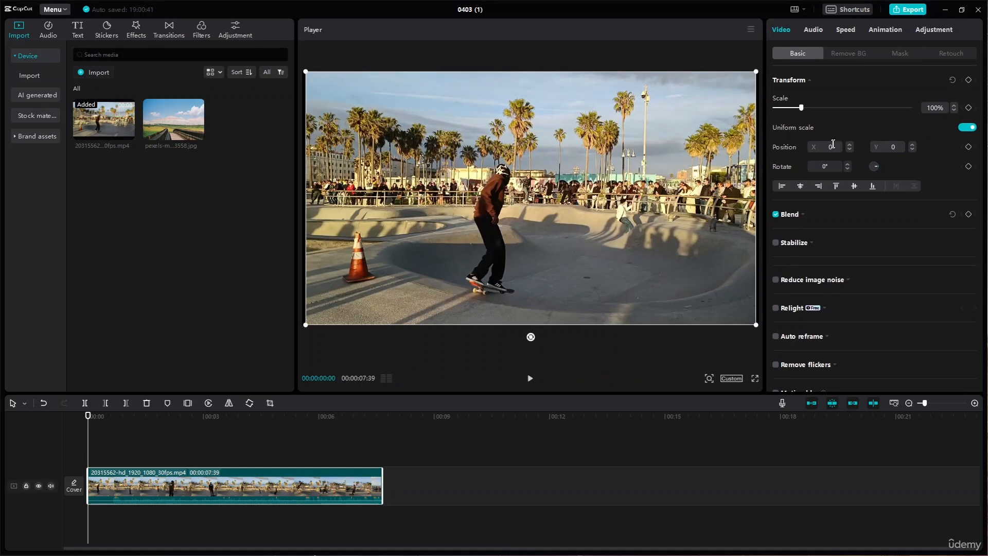
# Step the clip's X position up to about 20, and bring it back down to 7.
pyautogui.click(847, 143)
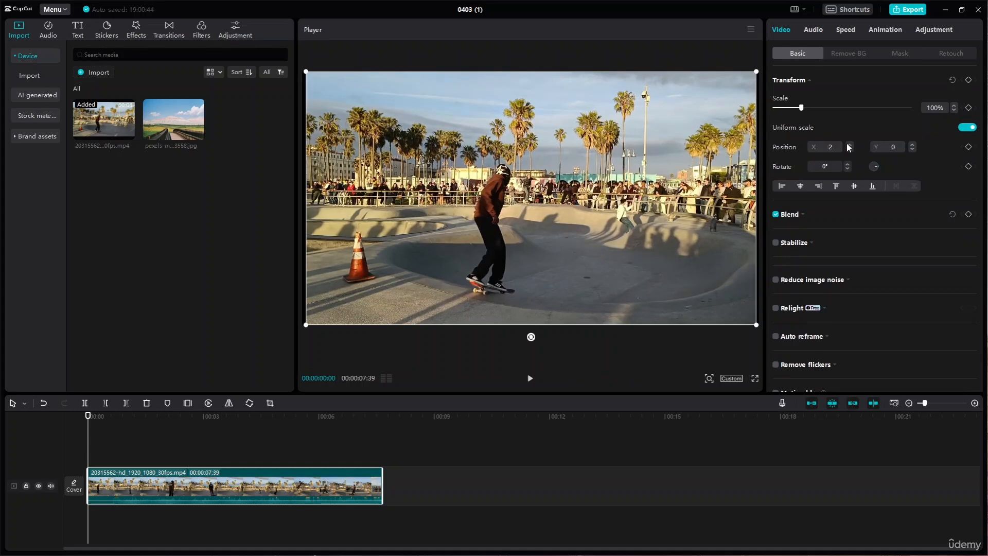
pyautogui.click(847, 143)
pyautogui.click(848, 143)
pyautogui.click(850, 143)
pyautogui.click(850, 143)
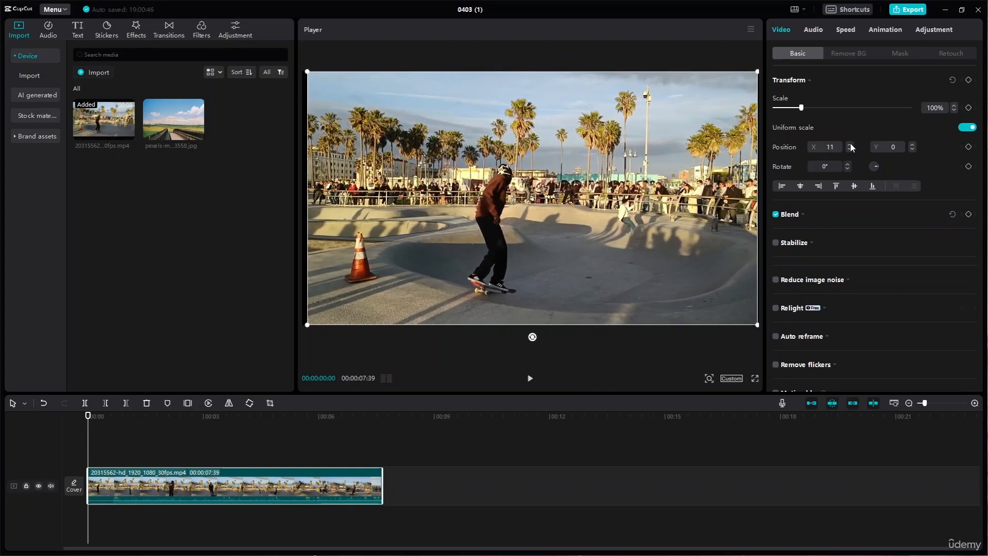
pyautogui.click(850, 143)
pyautogui.click(850, 143)
pyautogui.click(850, 143)
pyautogui.click(850, 143)
pyautogui.click(850, 143)
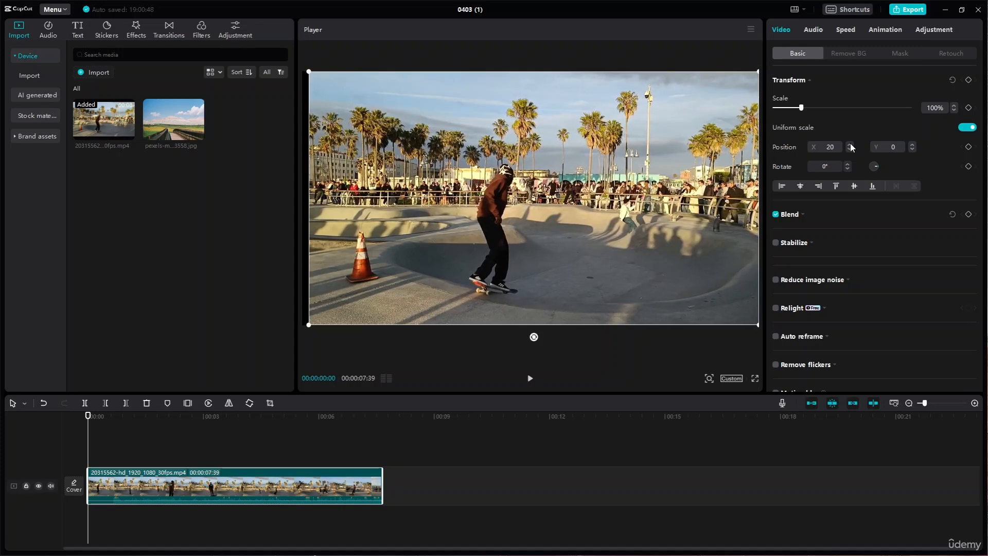
pyautogui.click(850, 143)
pyautogui.click(848, 149)
pyautogui.click(848, 149)
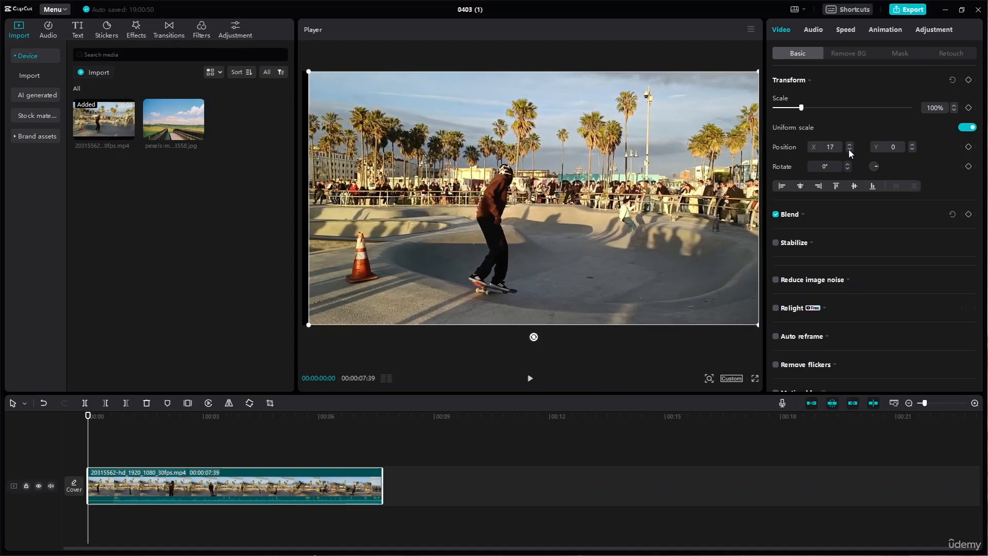
pyautogui.click(849, 150)
pyautogui.click(849, 150)
pyautogui.click(849, 150)
pyautogui.click(849, 149)
pyautogui.click(849, 150)
pyautogui.click(849, 150)
pyautogui.click(849, 150)
pyautogui.click(849, 149)
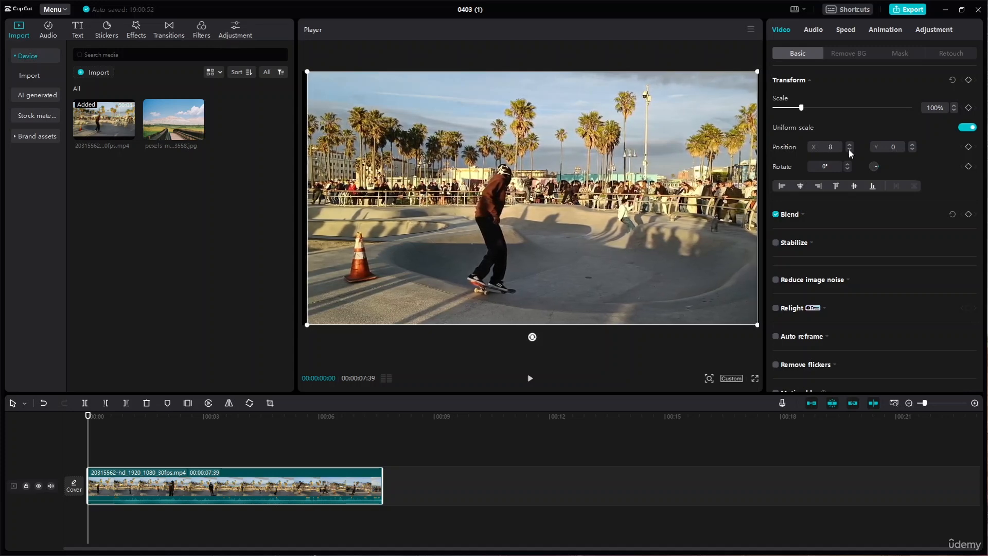
pyautogui.click(849, 150)
pyautogui.click(849, 149)
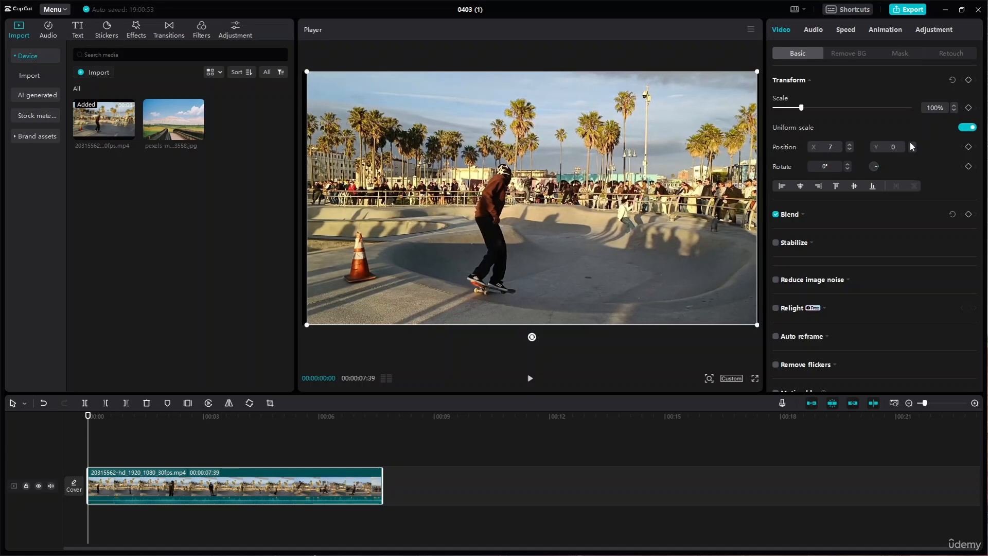
# Raise the clip's Y position step by step to 14.
pyautogui.click(913, 144)
pyautogui.click(914, 144)
pyautogui.click(913, 144)
pyautogui.click(913, 144)
pyautogui.click(914, 144)
pyautogui.click(914, 144)
pyautogui.click(914, 144)
pyautogui.click(915, 145)
pyautogui.click(916, 144)
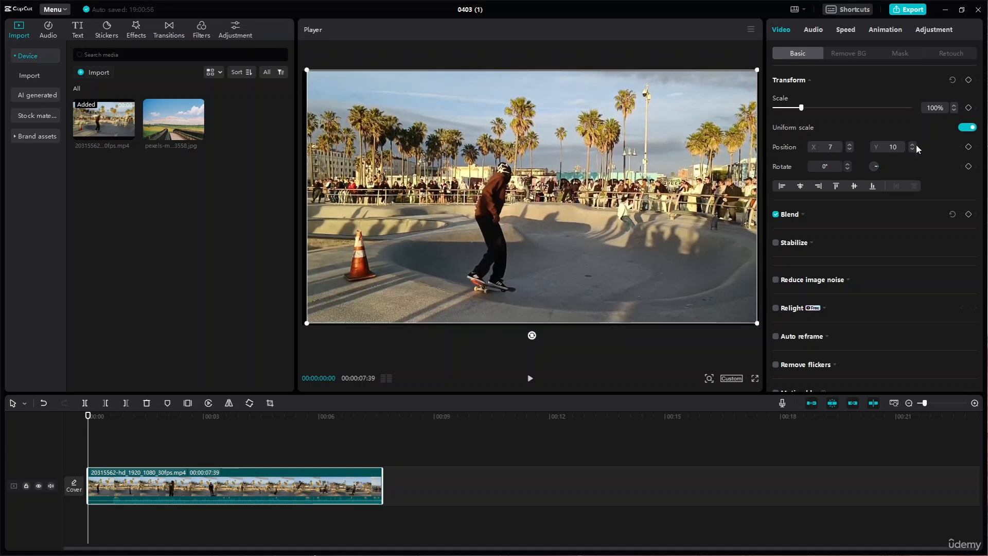
pyautogui.click(915, 144)
pyautogui.click(916, 145)
pyautogui.click(915, 145)
pyautogui.click(916, 144)
pyautogui.click(916, 145)
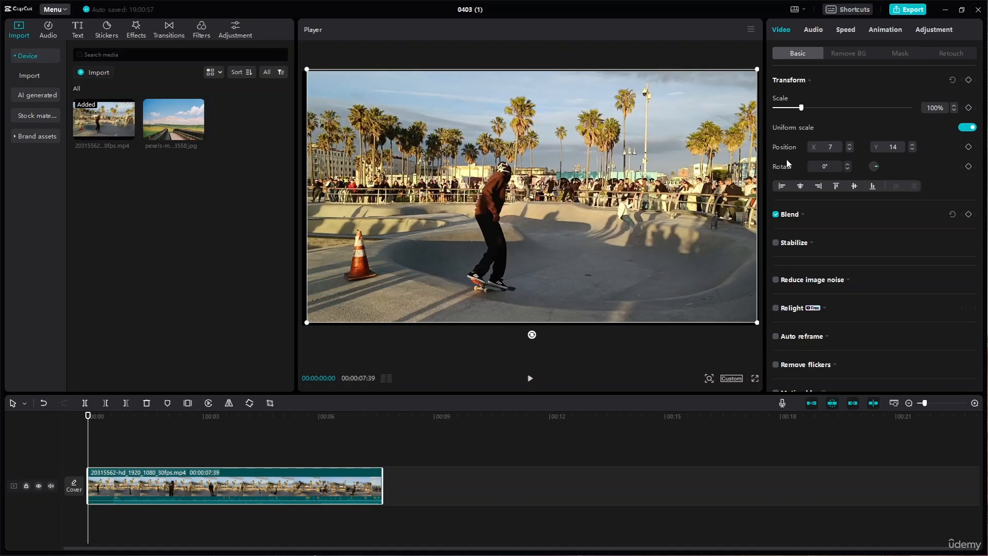
# Rotate the clip to 2° and return the rotation to 0°.
pyautogui.click(846, 163)
pyautogui.click(847, 163)
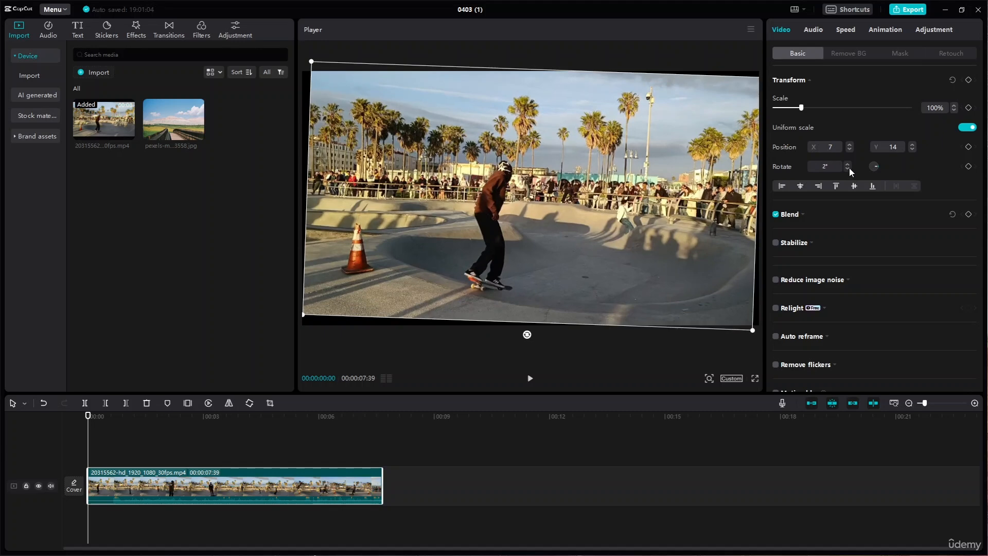
pyautogui.click(847, 169)
pyautogui.click(845, 168)
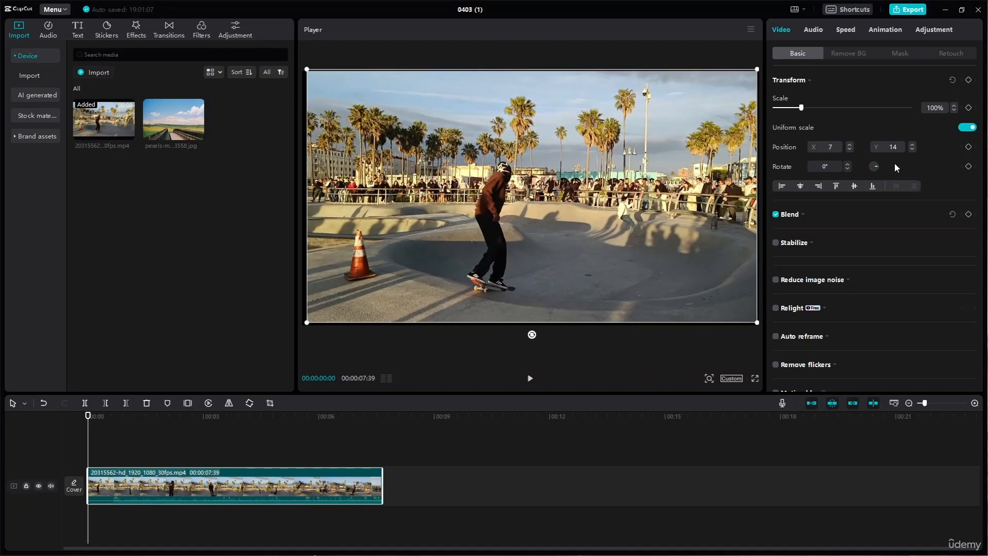
# Try each alignment on the video clip in turn, from left, center and right to top and middle, ending with bottom.
pyautogui.click(780, 186)
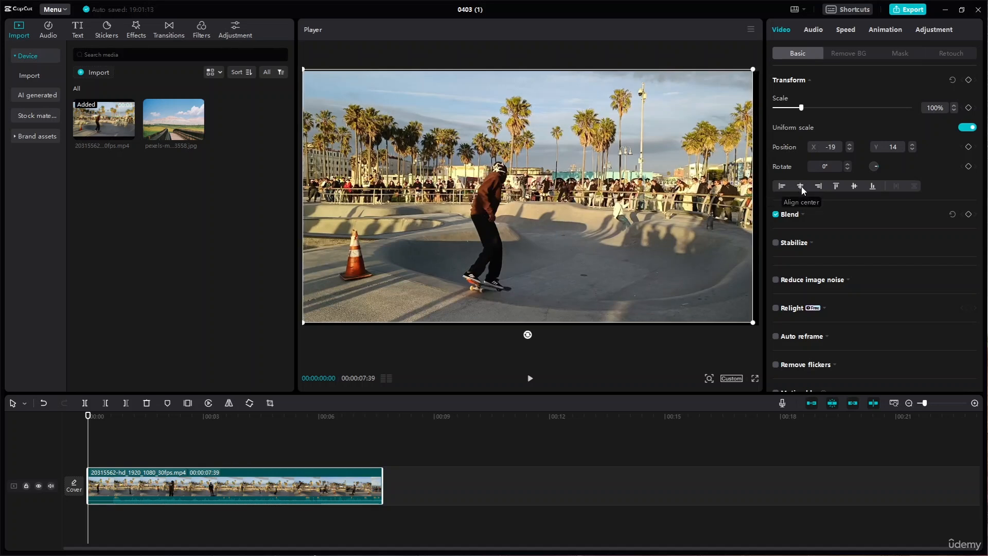
pyautogui.click(801, 186)
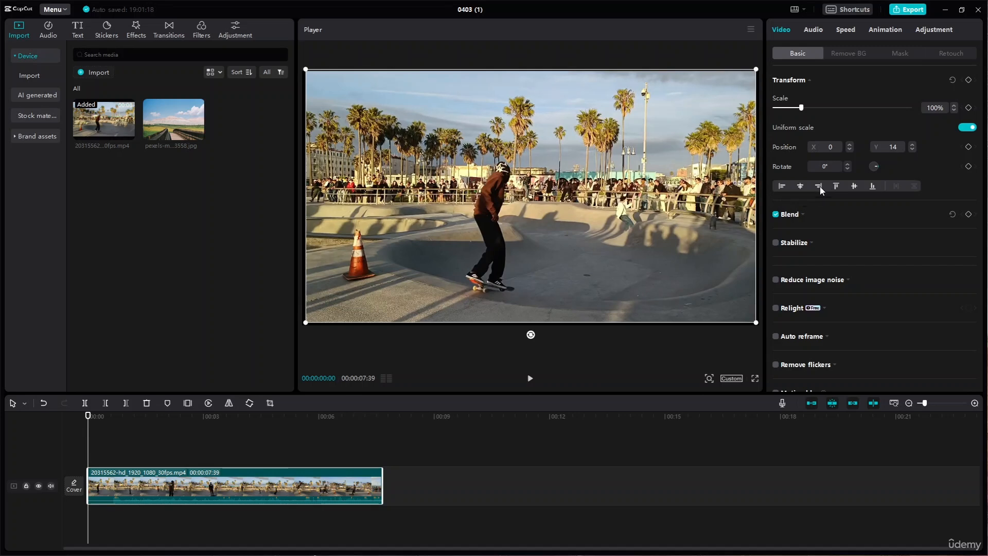
pyautogui.click(820, 187)
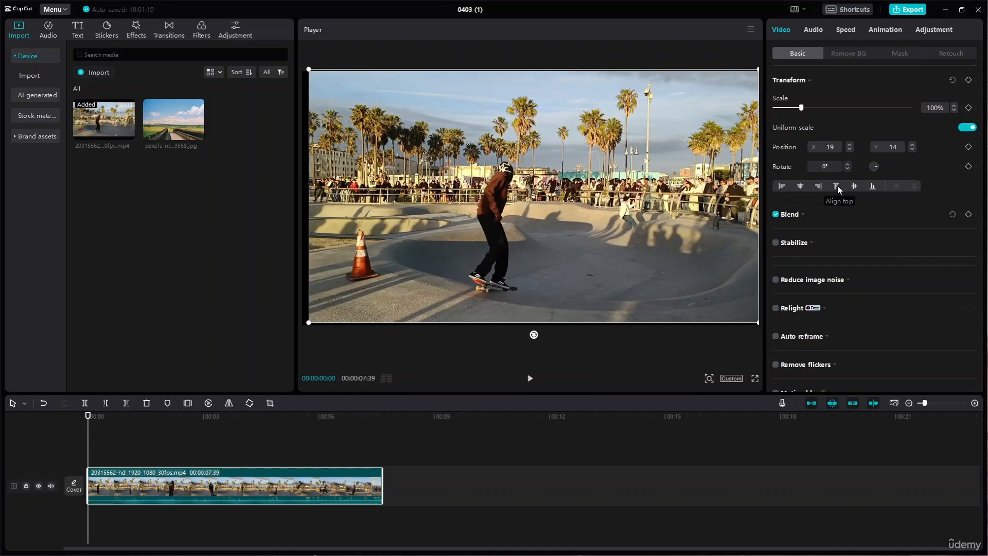
pyautogui.click(837, 186)
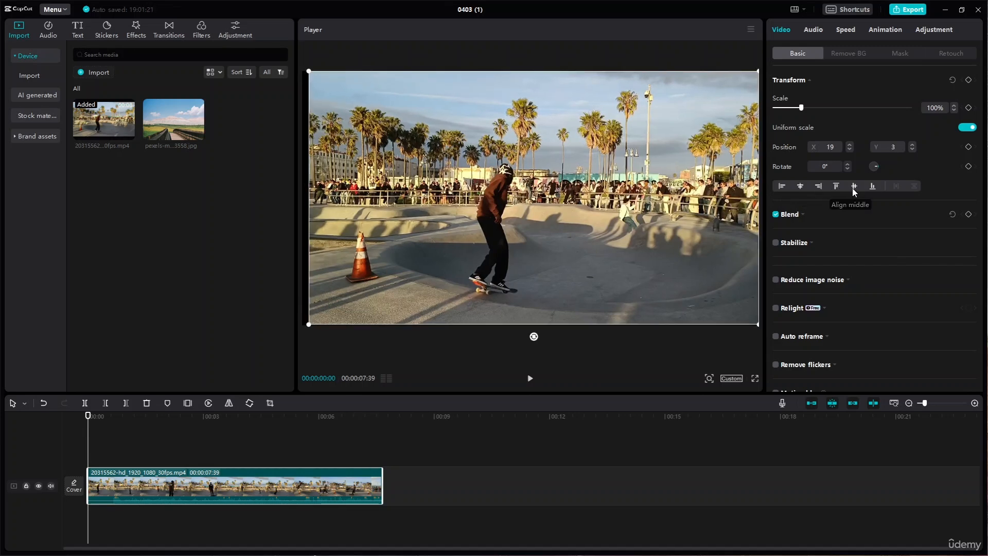
pyautogui.click(853, 186)
pyautogui.click(871, 187)
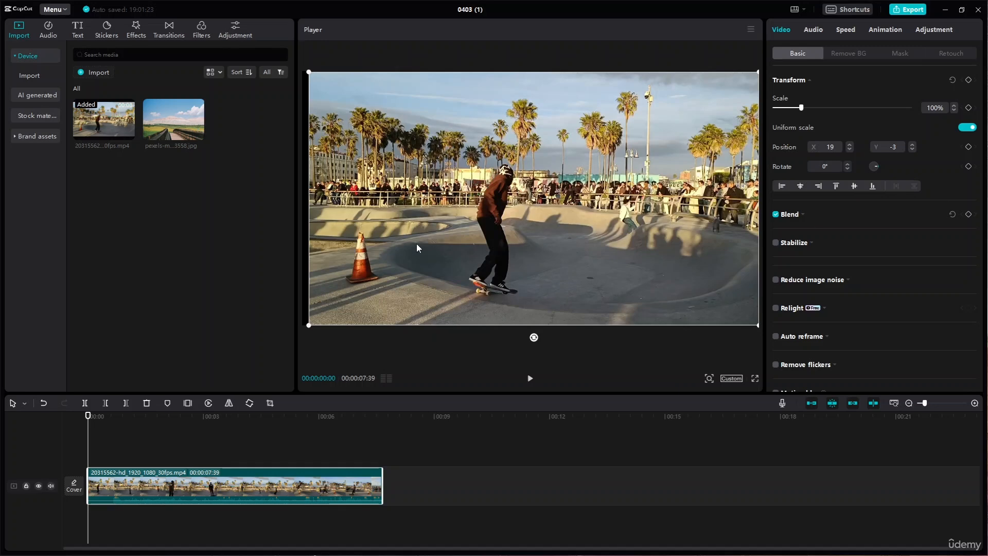
# Overlay the landscape photo on a track above the video from about 1.4 s, scaled to 48% and placed at about X 702, Y -135.
pyautogui.moveTo(175, 121)
pyautogui.moveTo(174, 122); pyautogui.dragTo(142, 452)
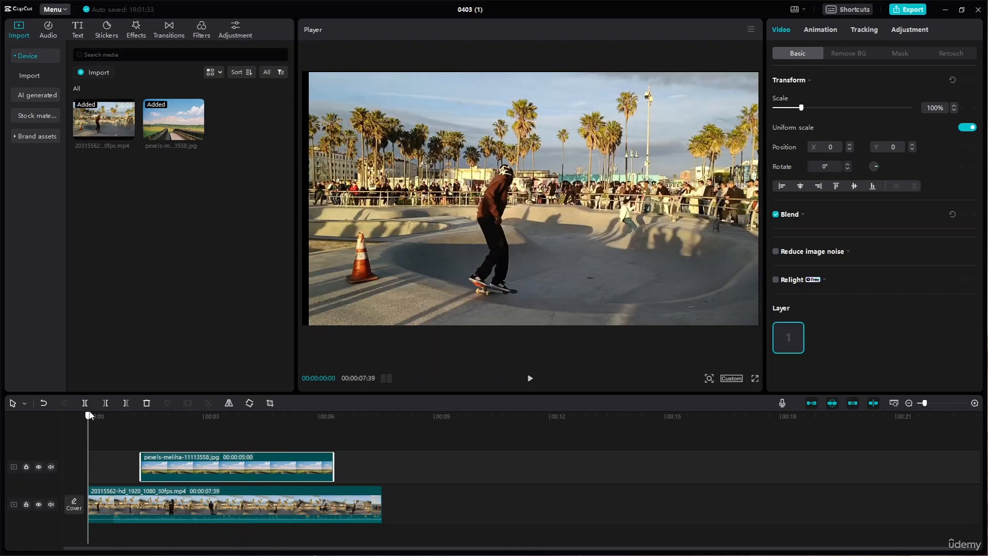
pyautogui.moveTo(88, 416); pyautogui.dragTo(178, 416)
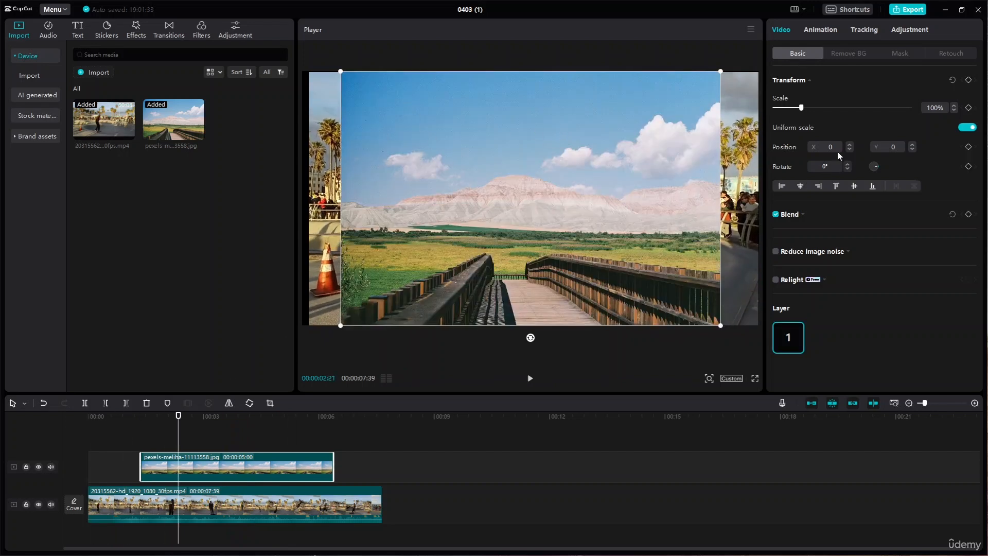
pyautogui.moveTo(800, 109); pyautogui.dragTo(789, 111)
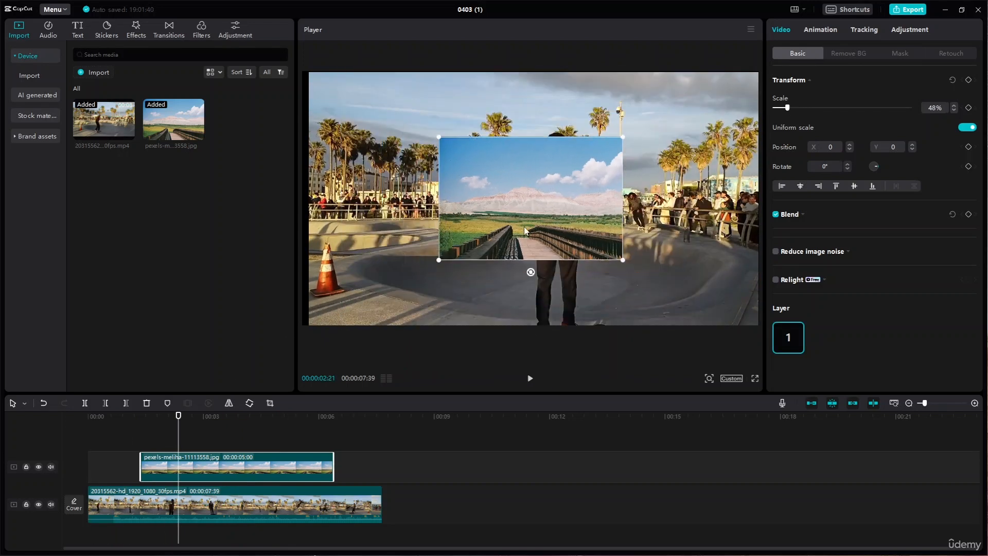
pyautogui.moveTo(524, 226); pyautogui.dragTo(640, 245)
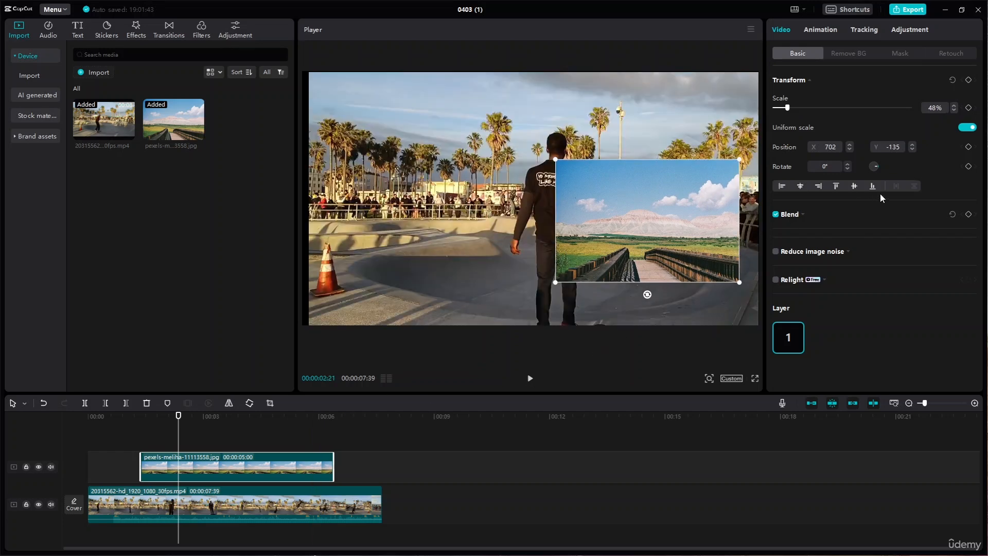
# Select the video and the photo together in the player and shift both slightly, placing the video at X 0, Y -27.
pyautogui.click(429, 159)
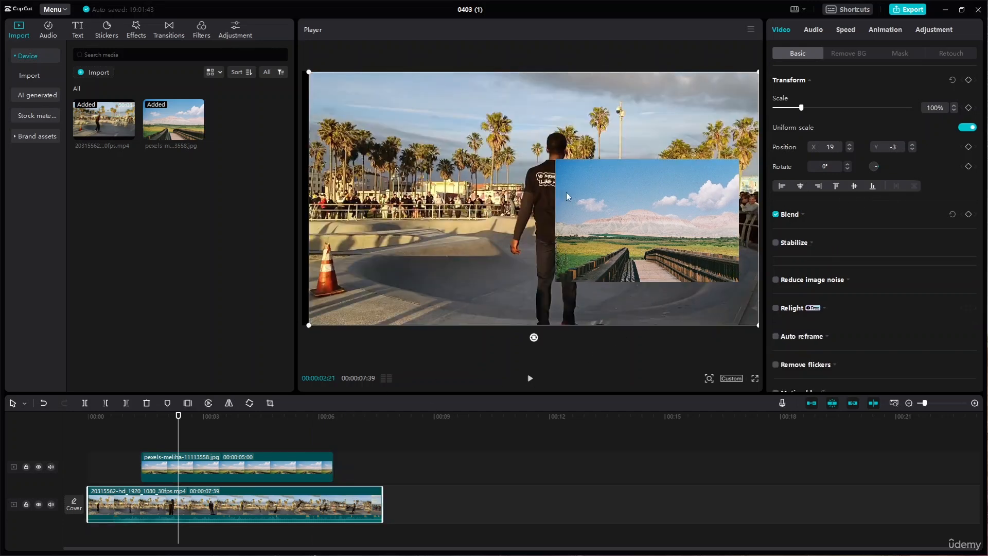
pyautogui.click(619, 223)
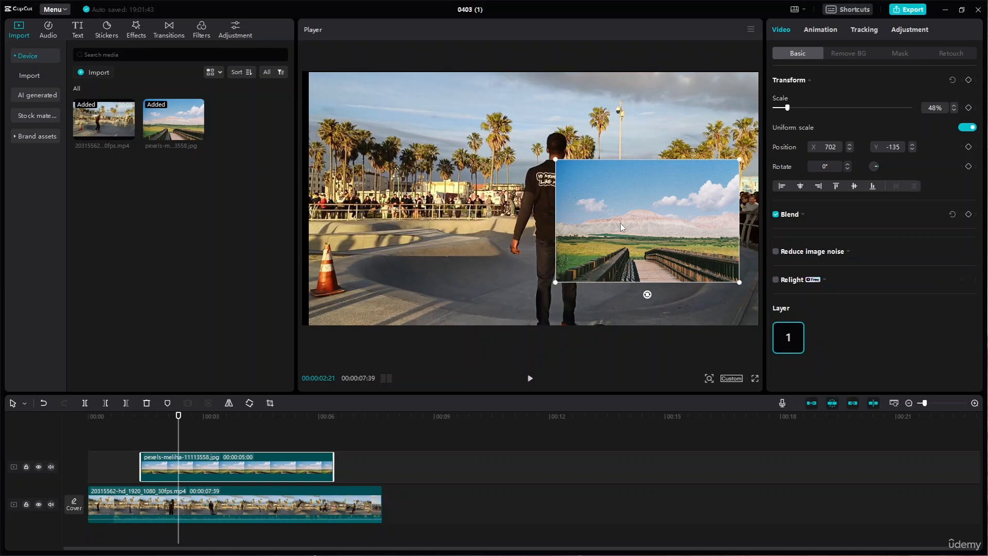
pyautogui.click(501, 226)
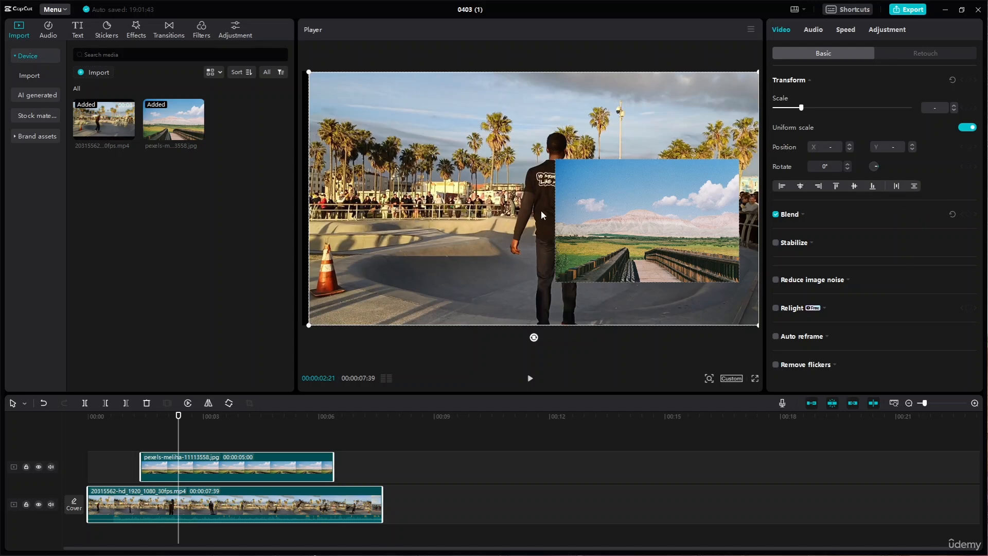
pyautogui.moveTo(609, 209)
pyautogui.mouseDown()
pyautogui.moveTo(613, 188)
pyautogui.moveTo(607, 231)
pyautogui.moveTo(606, 213)
pyautogui.mouseUp()
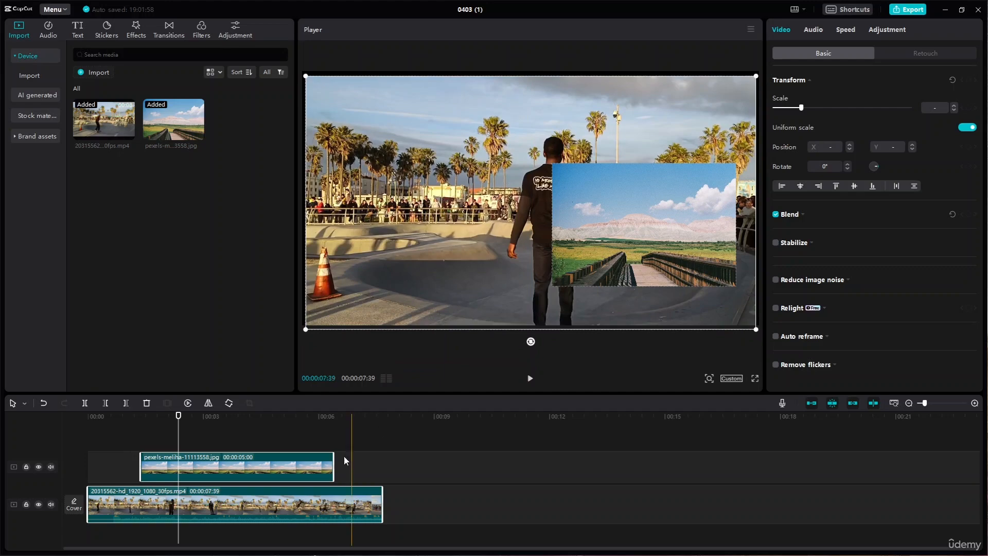
# Reselect both clips with the playhead at 00:00:05:18 and try their bottom, middle, top, right and left alignments, ending centered horizontally.
pyautogui.click(281, 507)
pyautogui.click(383, 463)
pyautogui.click(319, 510)
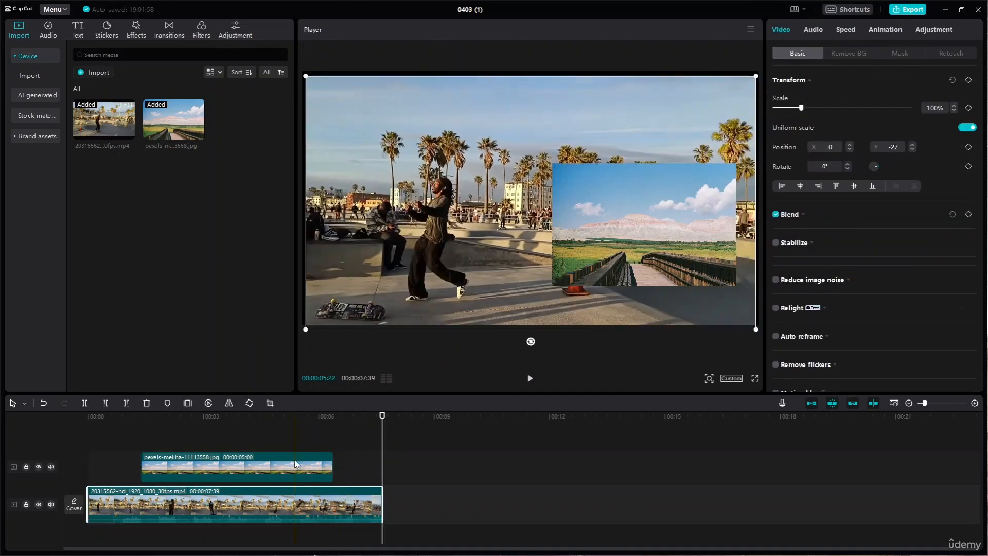
pyautogui.keyDown('ctrl'); pyautogui.click(297, 460); pyautogui.keyUp('ctrl')
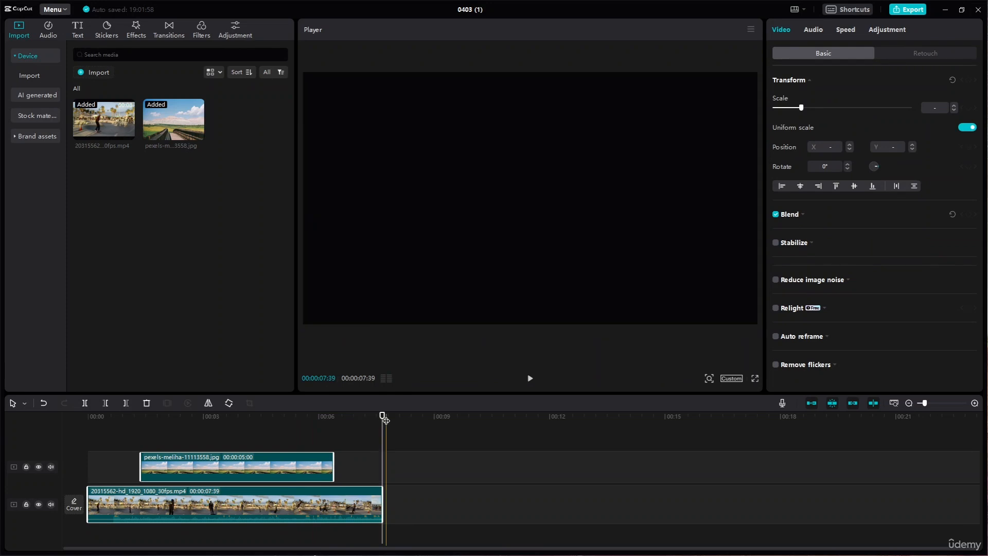
pyautogui.moveTo(383, 414); pyautogui.dragTo(292, 416)
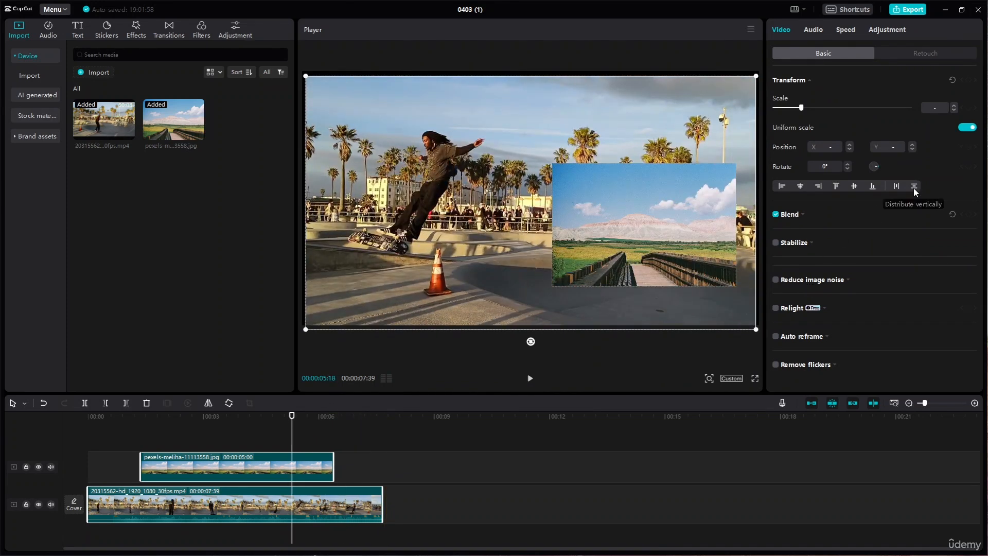
pyautogui.click(872, 186)
pyautogui.click(854, 185)
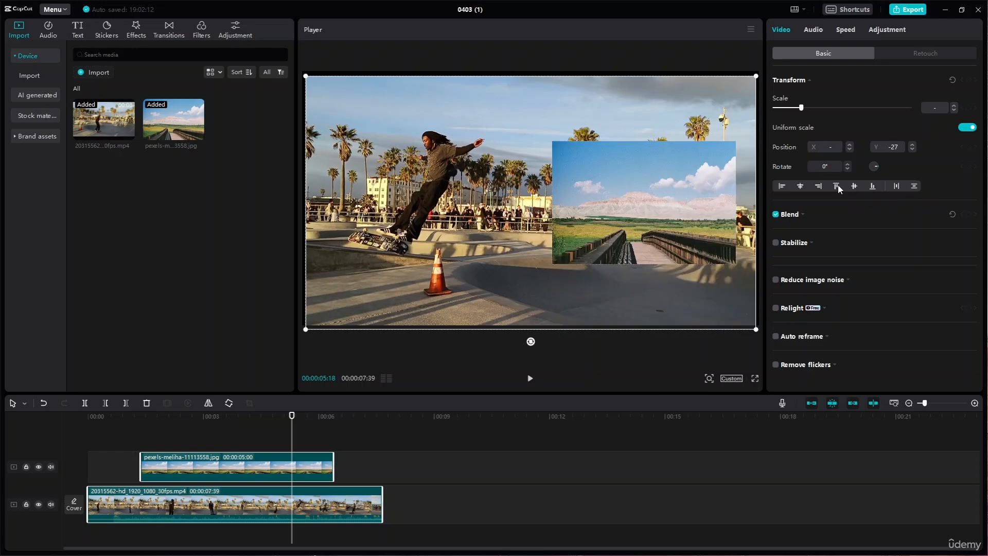
pyautogui.click(836, 186)
pyautogui.click(818, 185)
pyautogui.click(800, 185)
pyautogui.click(781, 186)
pyautogui.click(800, 186)
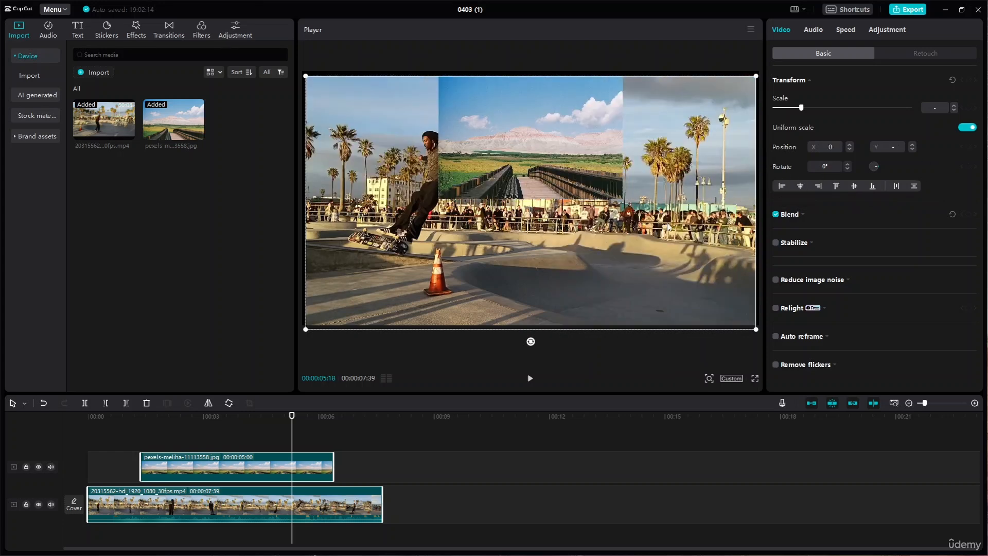
# Delete the landscape photo from the timeline.
pyautogui.click(249, 460)
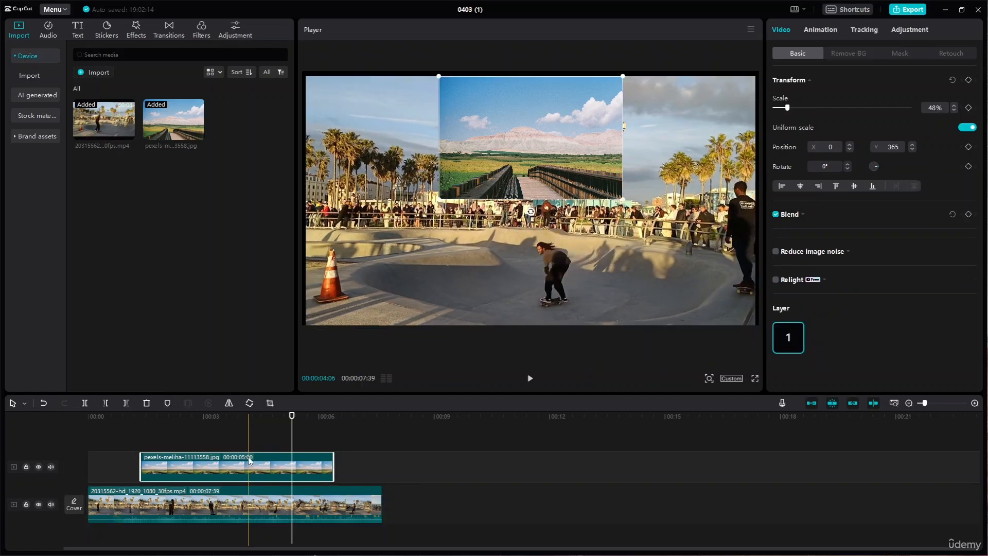
pyautogui.press('Delete')
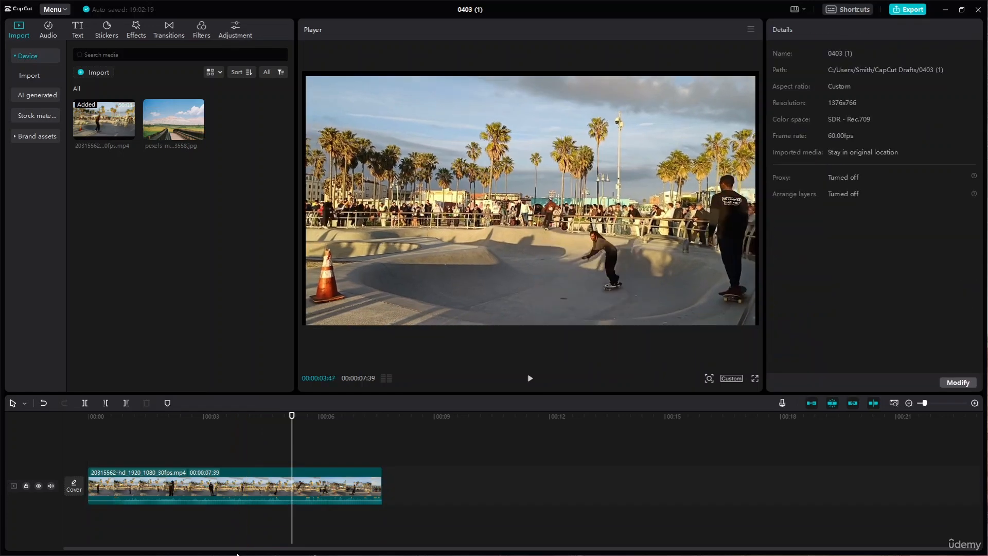
# Select the video clip and expand its Blend settings.
pyautogui.click(272, 481)
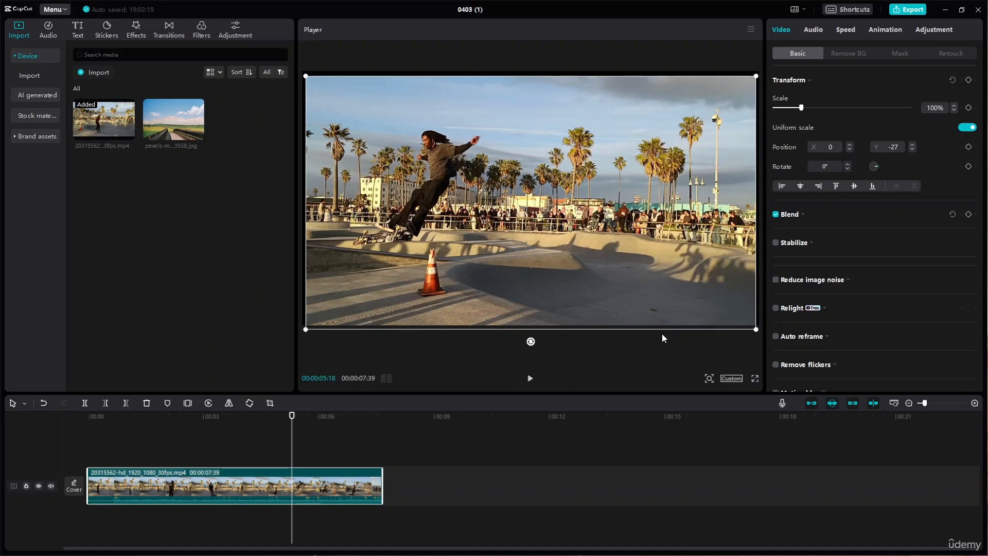
pyautogui.click(799, 221)
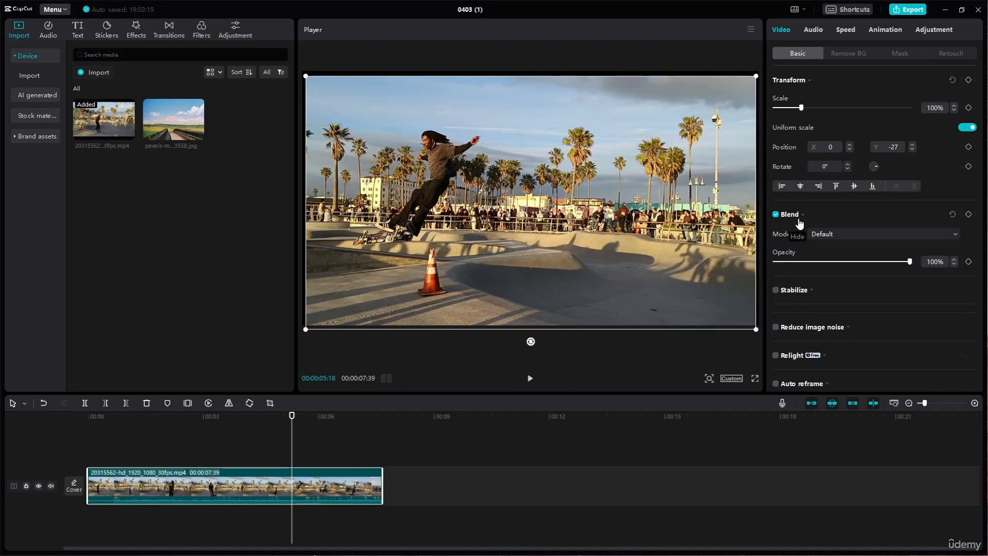
# Place the landscape photo on a track above the skateboarding video and scale it down to 43%.
pyautogui.scroll(-1, 792, 219)
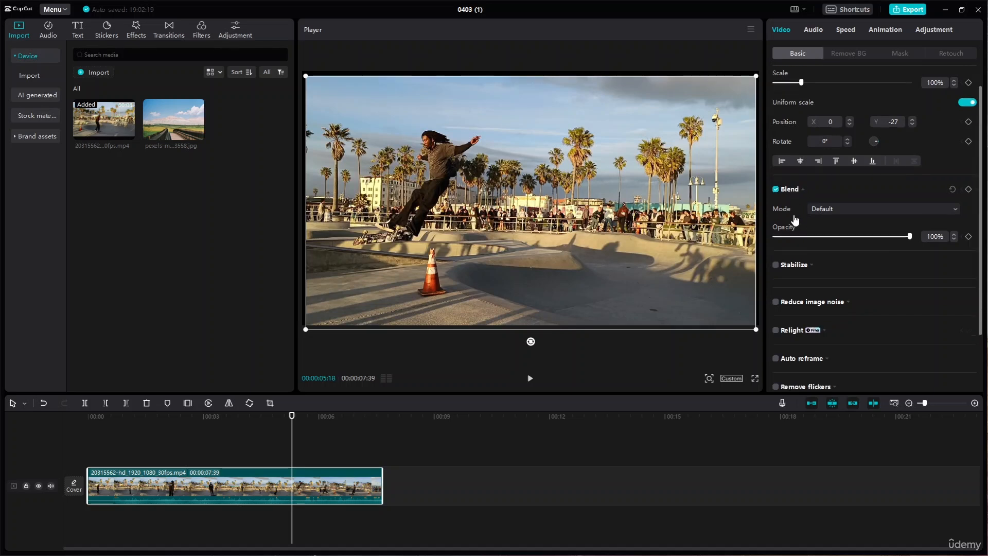
pyautogui.scroll(-1, 797, 214)
pyautogui.scroll(2, 826, 176)
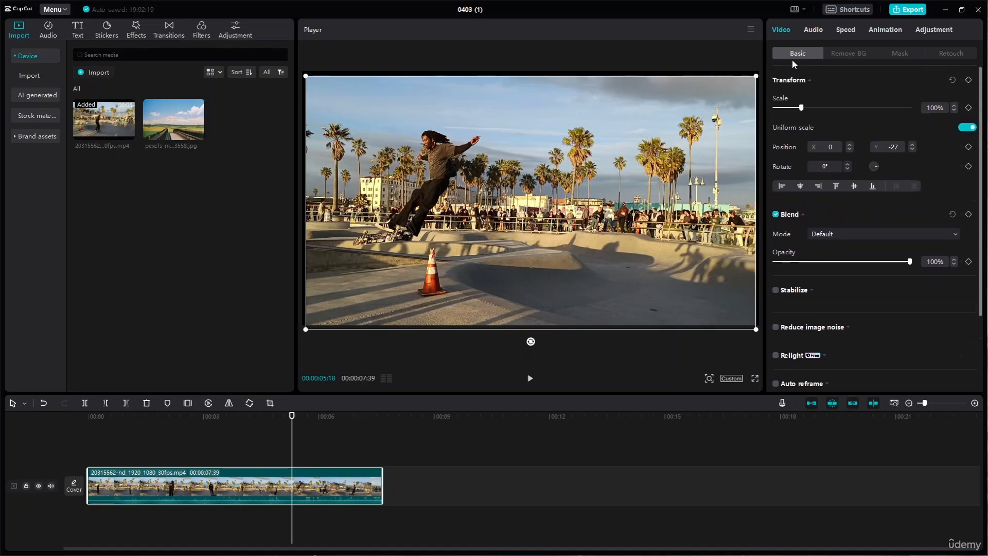
pyautogui.scroll(-4, 827, 211)
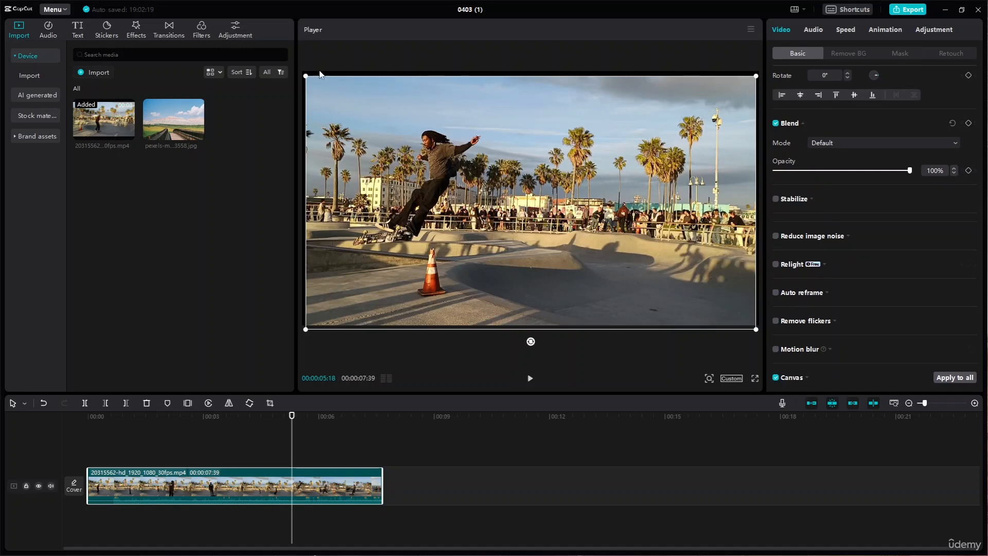
pyautogui.moveTo(161, 123); pyautogui.dragTo(237, 452)
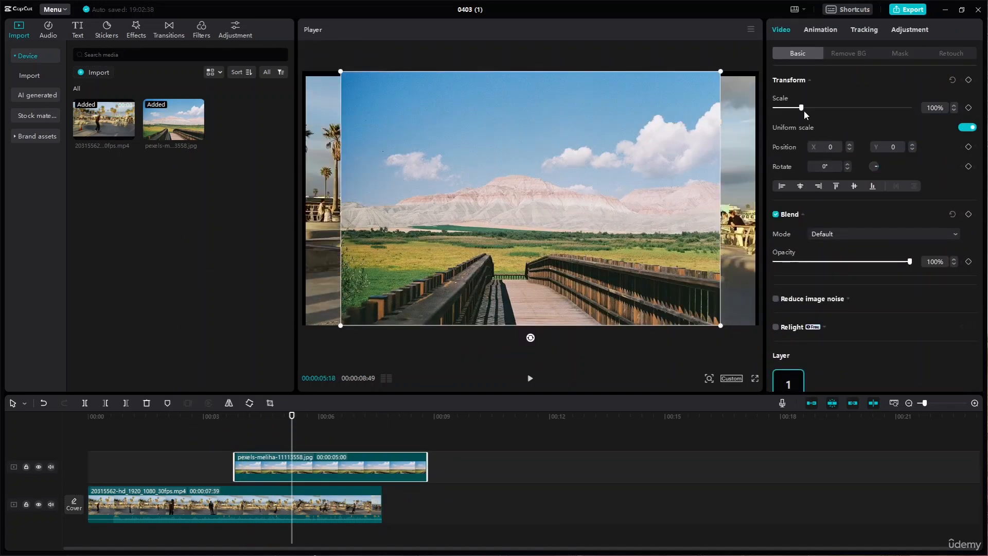
pyautogui.moveTo(805, 109); pyautogui.dragTo(788, 109)
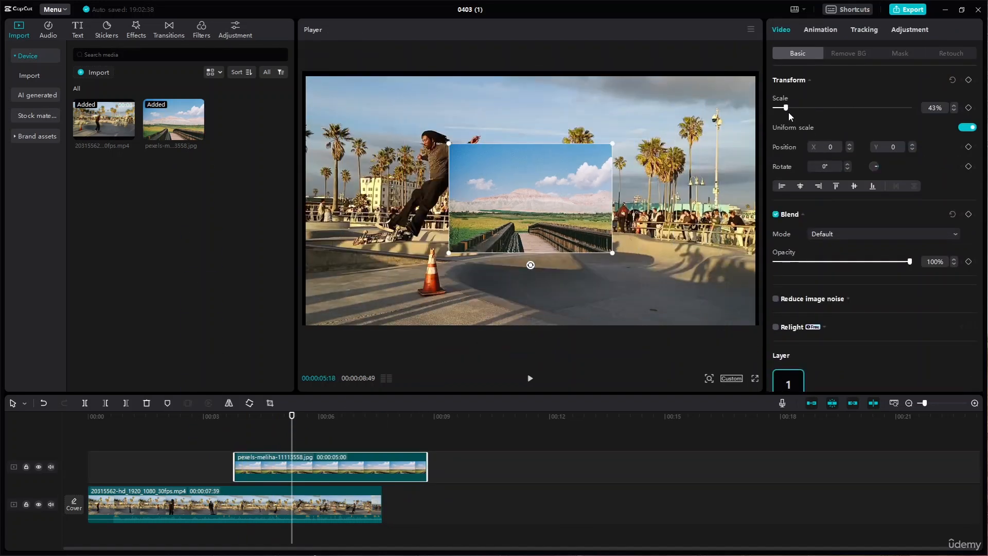
# Try the Brighten, Screen and Darken blend modes on the landscape photo.
pyautogui.click(870, 233)
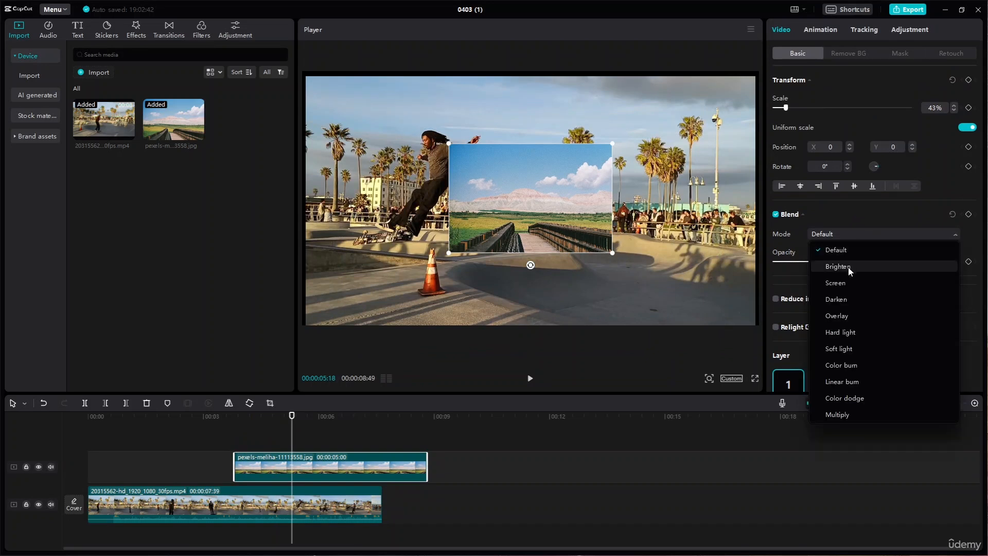
pyautogui.click(850, 267)
pyautogui.click(860, 233)
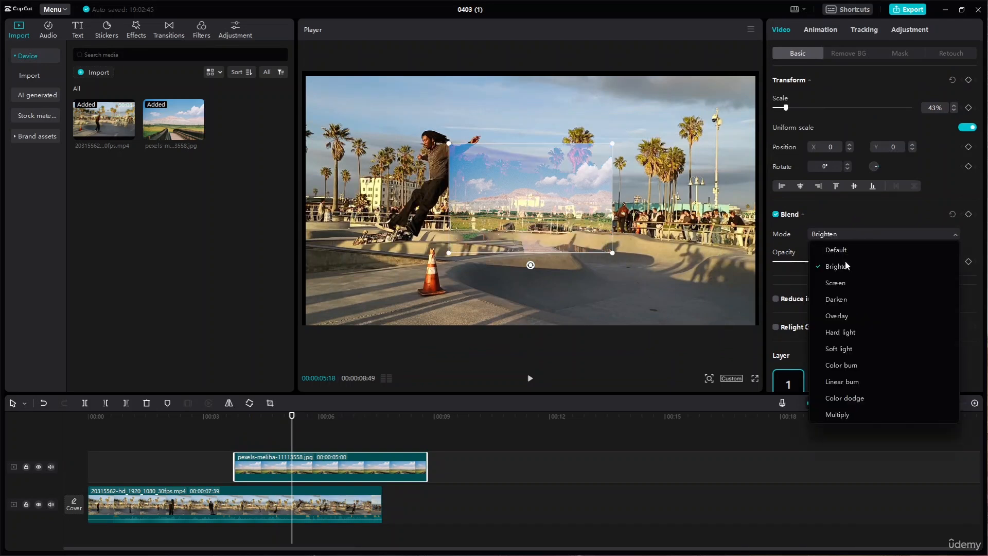
pyautogui.click(845, 282)
pyautogui.click(854, 234)
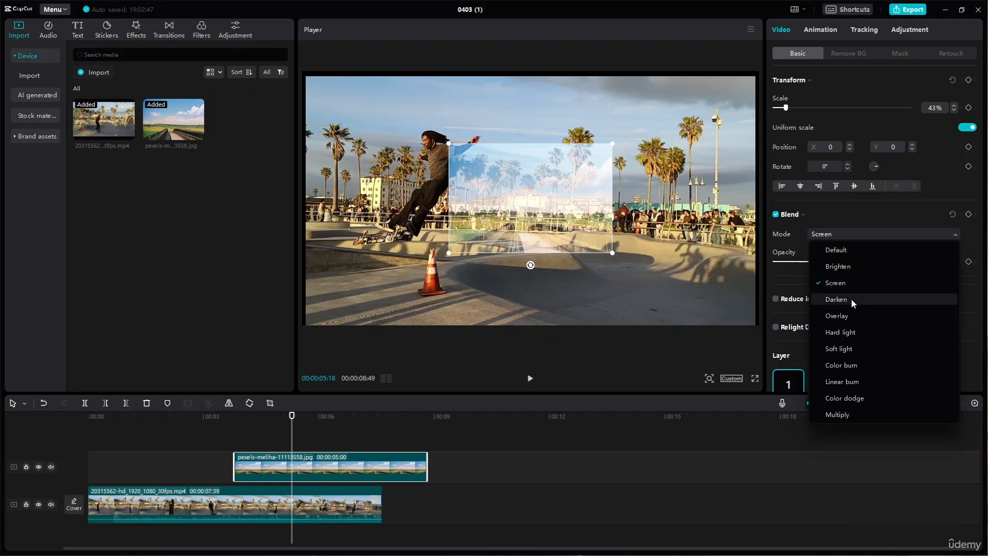
pyautogui.click(851, 299)
# Try the Color burn, Linear burn and Color dodge blend modes on the landscape photo.
pyautogui.click(865, 239)
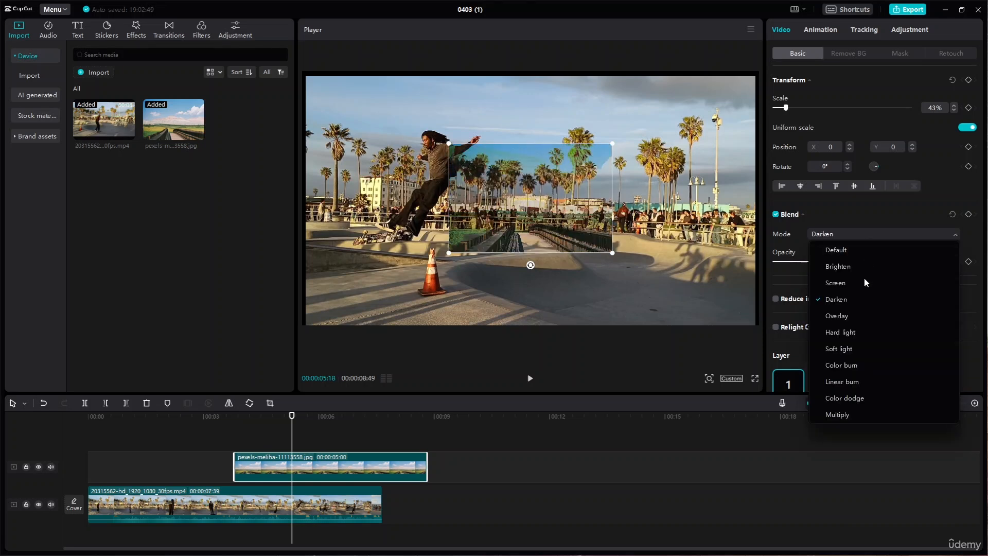
pyautogui.click(868, 368)
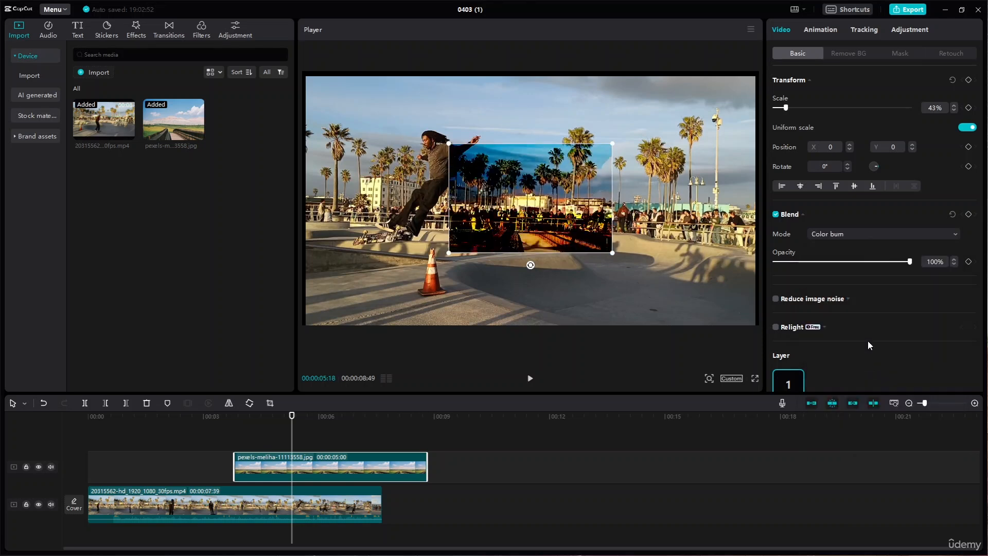
pyautogui.click(863, 240)
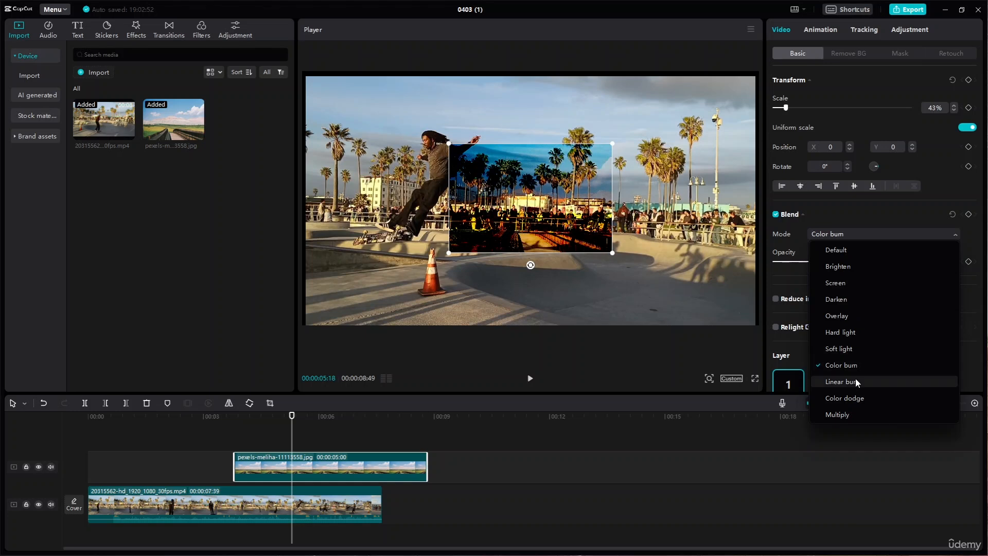
pyautogui.click(855, 380)
pyautogui.click(869, 244)
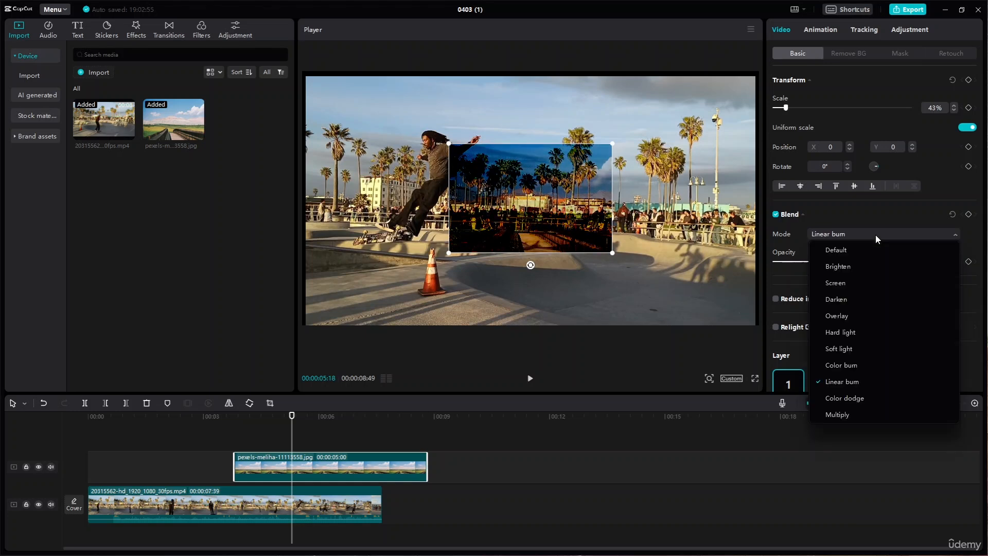
pyautogui.click(855, 400)
# Set the landscape photo's blend mode to Screen and lower its opacity to 26%.
pyautogui.click(848, 229)
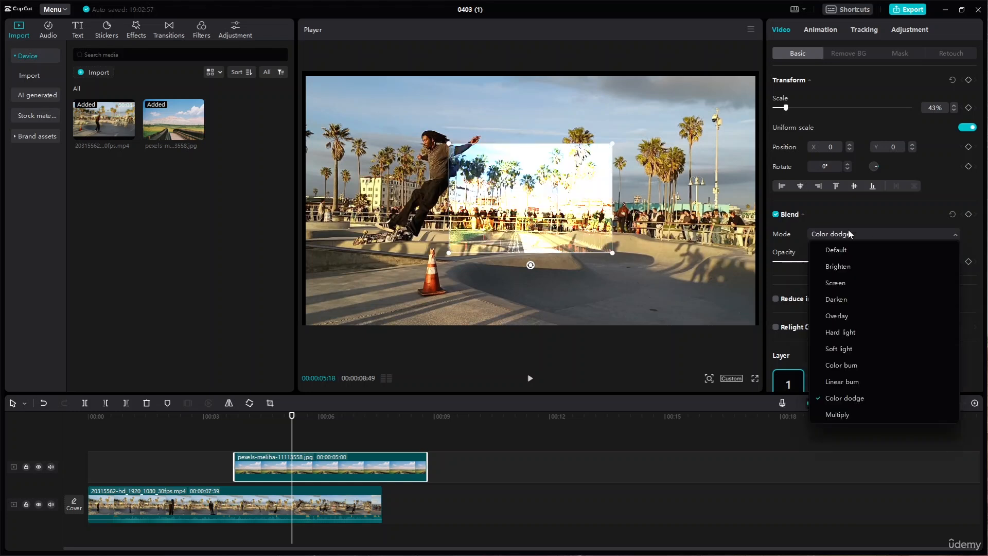
pyautogui.click(847, 285)
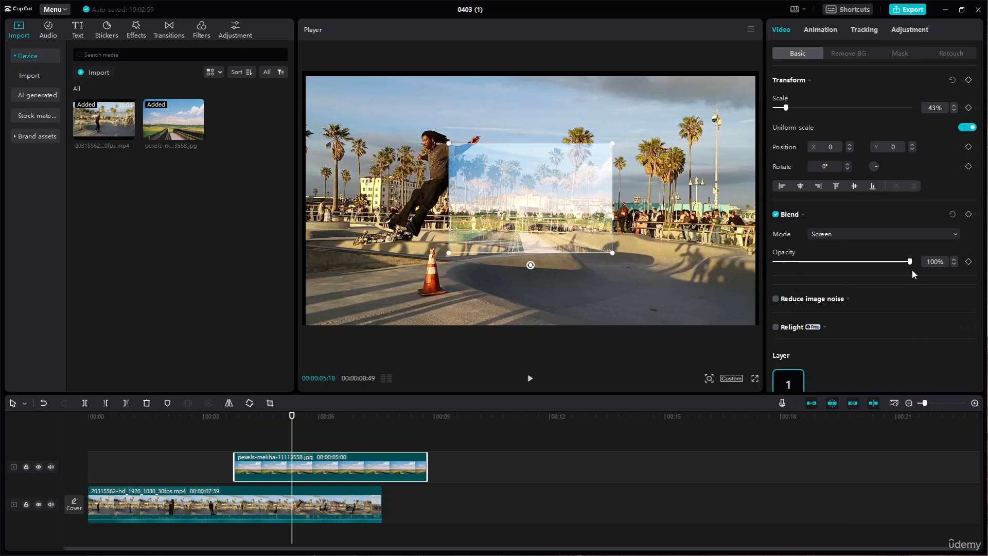
pyautogui.moveTo(910, 262); pyautogui.dragTo(802, 277)
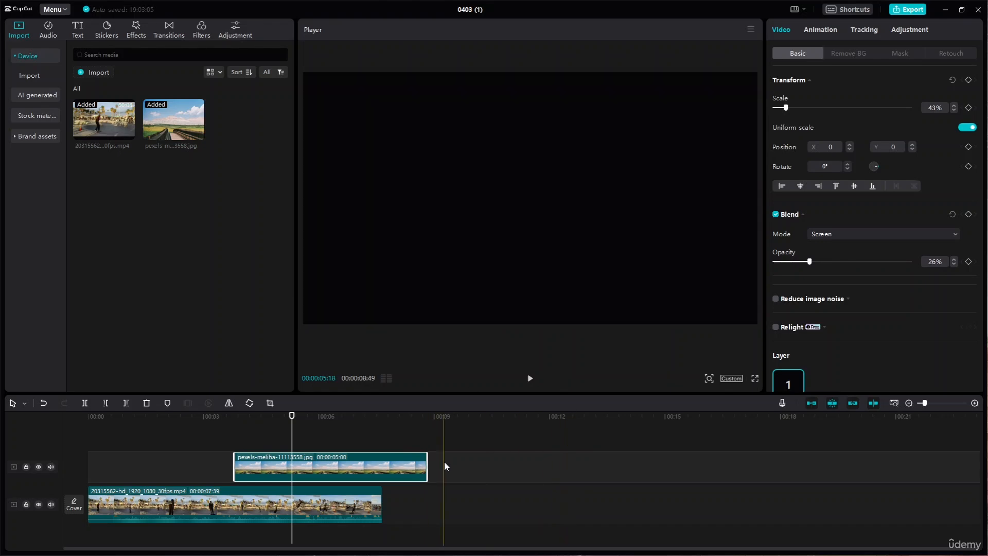
# Move the playhead to 00:00:02:54, compare the settings of both clips and turn on Stabilize for the video clip.
pyautogui.moveTo(291, 416); pyautogui.dragTo(200, 416)
pyautogui.scroll(-1, 792, 309)
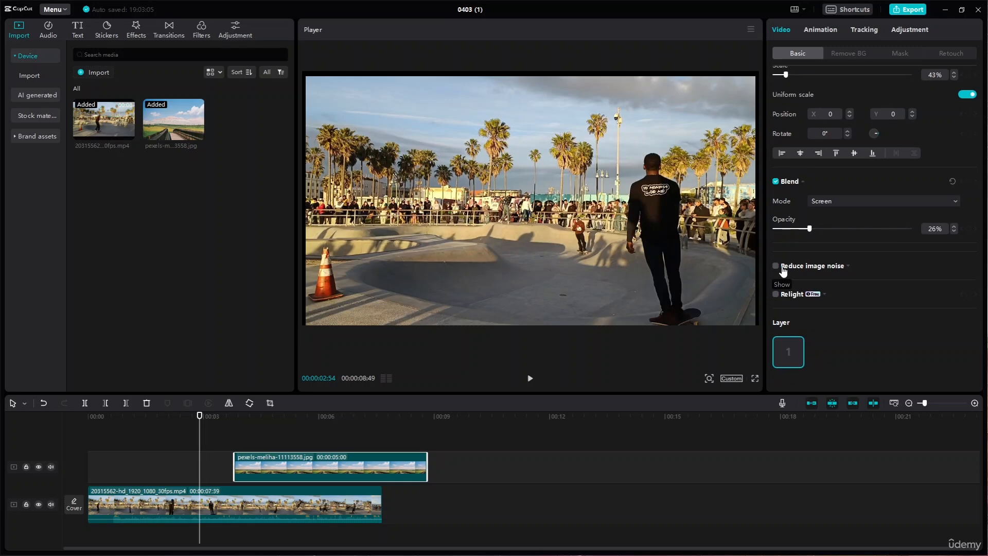
pyautogui.click(225, 508)
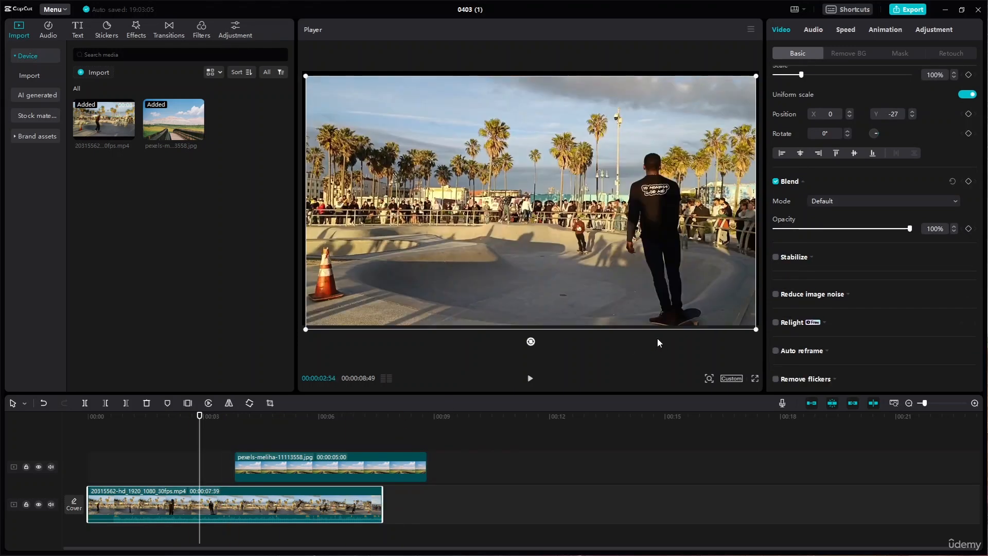
pyautogui.click(362, 465)
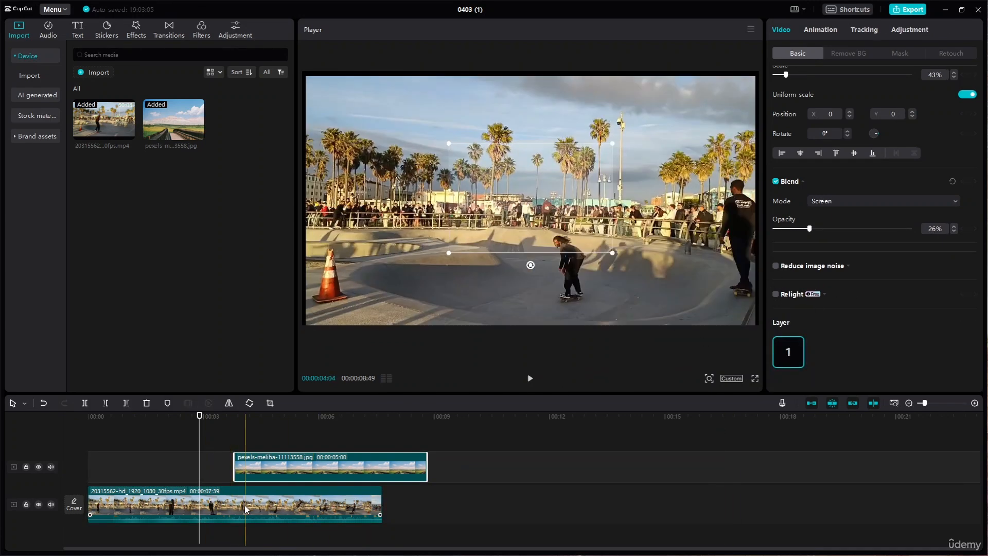
pyautogui.click(245, 506)
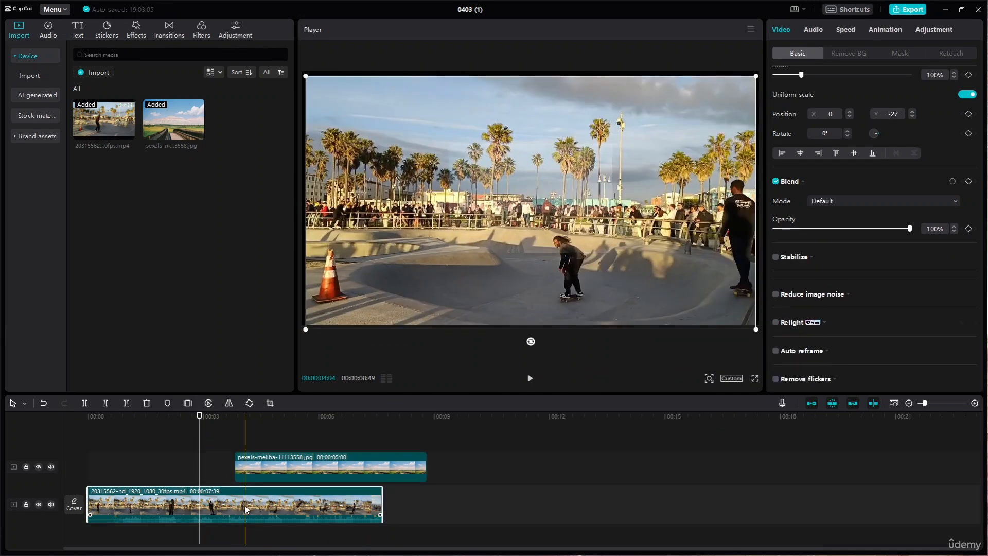
pyautogui.click(778, 257)
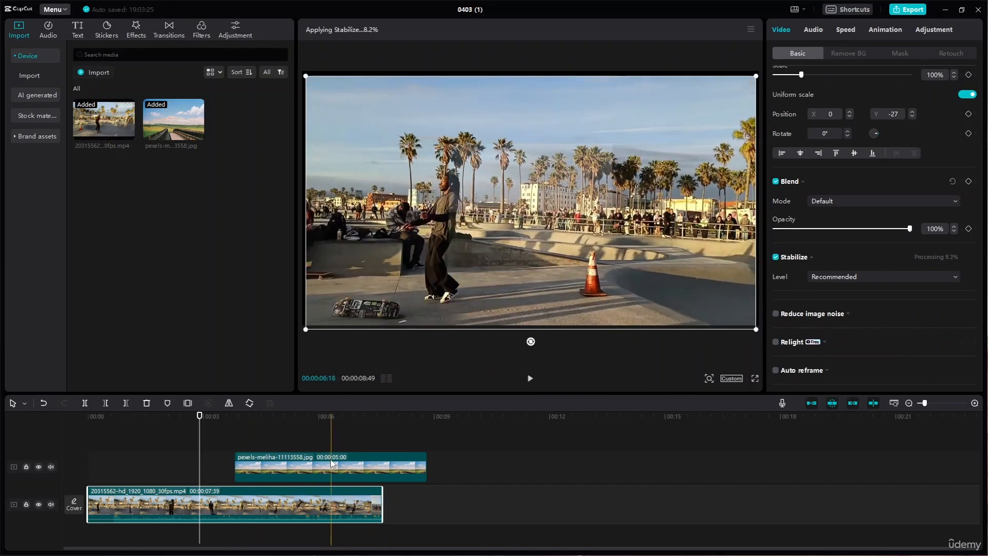
# Remove the landscape photo from the track above the video.
pyautogui.click(328, 459)
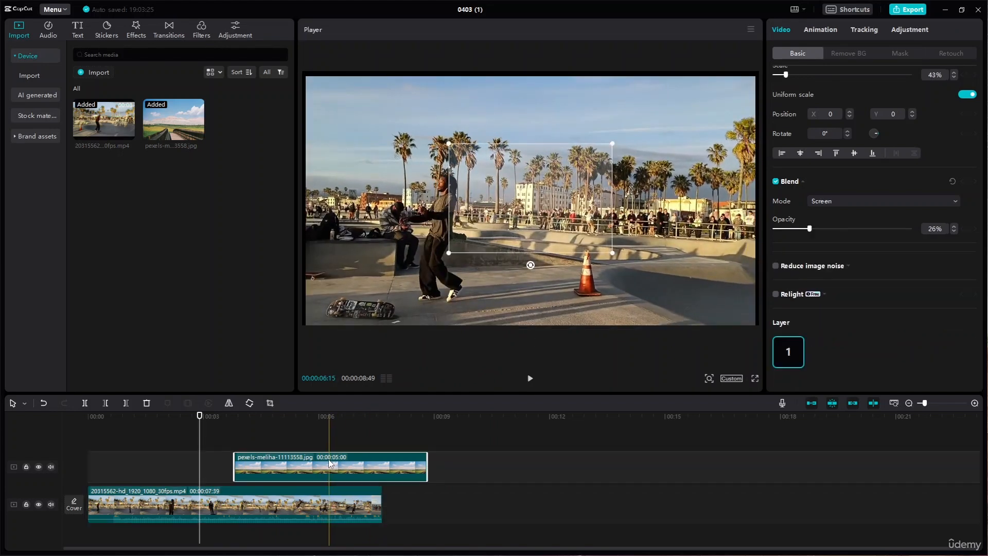
pyautogui.press('Delete')
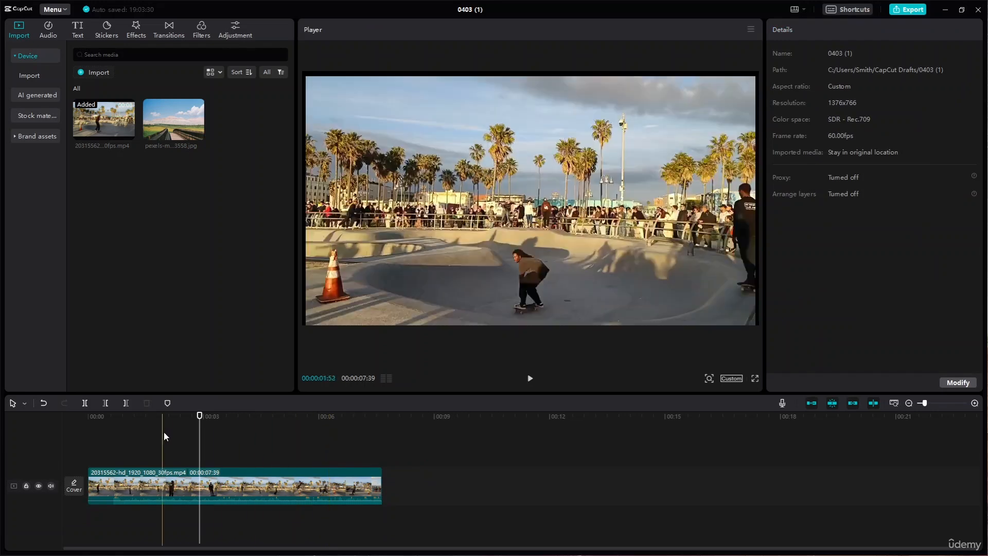
# Select the video clip again and move the playhead back to 00:00:02:04.
pyautogui.click(258, 484)
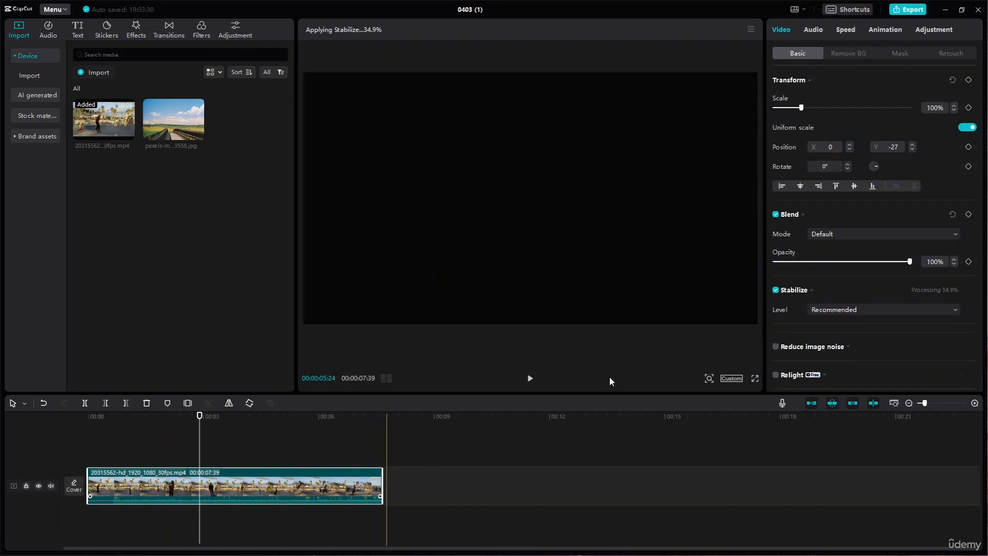
pyautogui.scroll(-1, 852, 297)
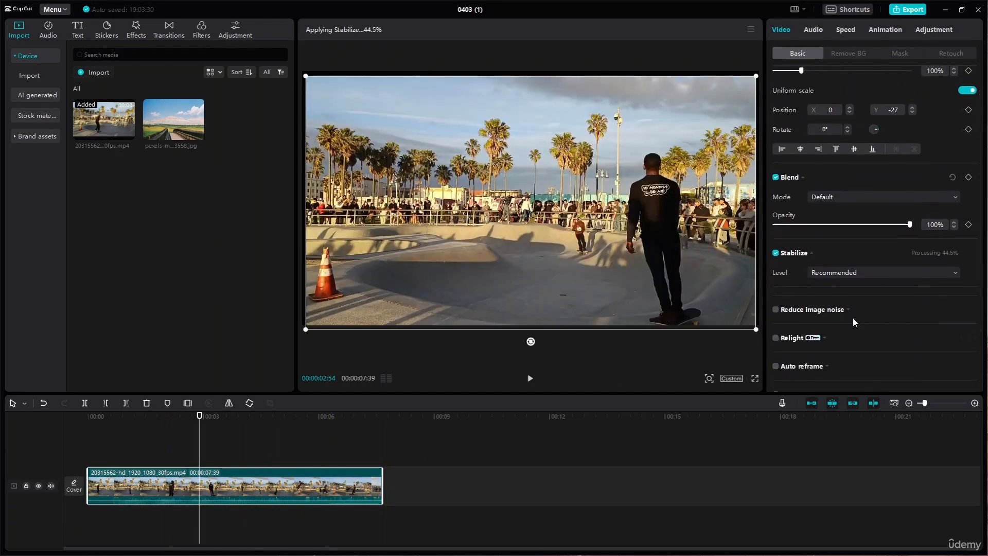
pyautogui.scroll(-2, 853, 317)
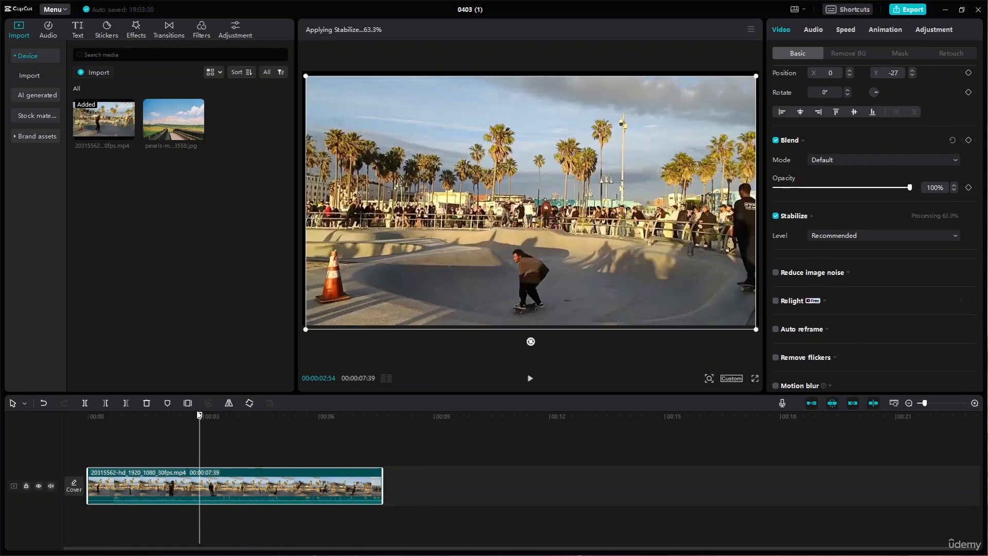
pyautogui.moveTo(199, 414); pyautogui.dragTo(164, 423)
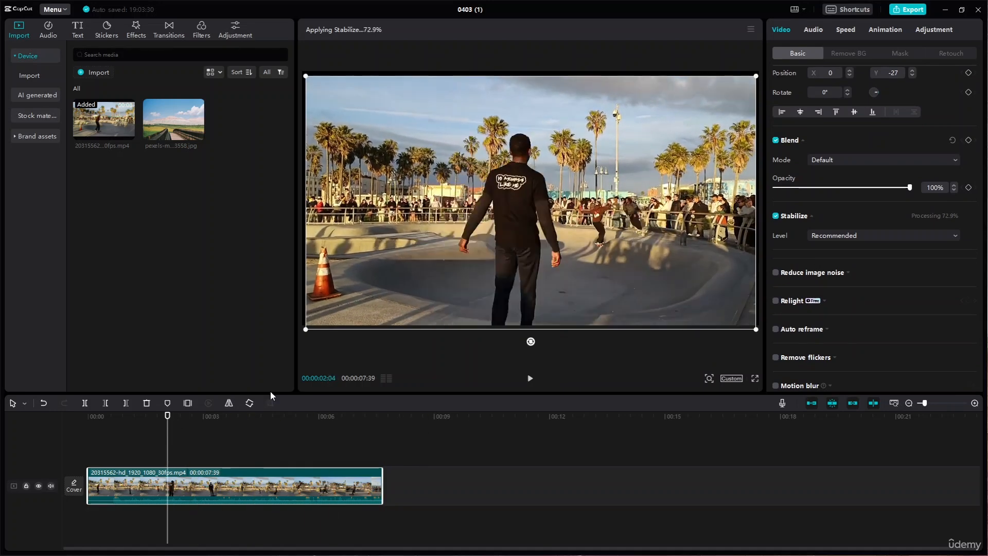
# Try the Minimum cut stabilization level on the video clip and preview the footage up to 00:00:04:06.
pyautogui.click(861, 234)
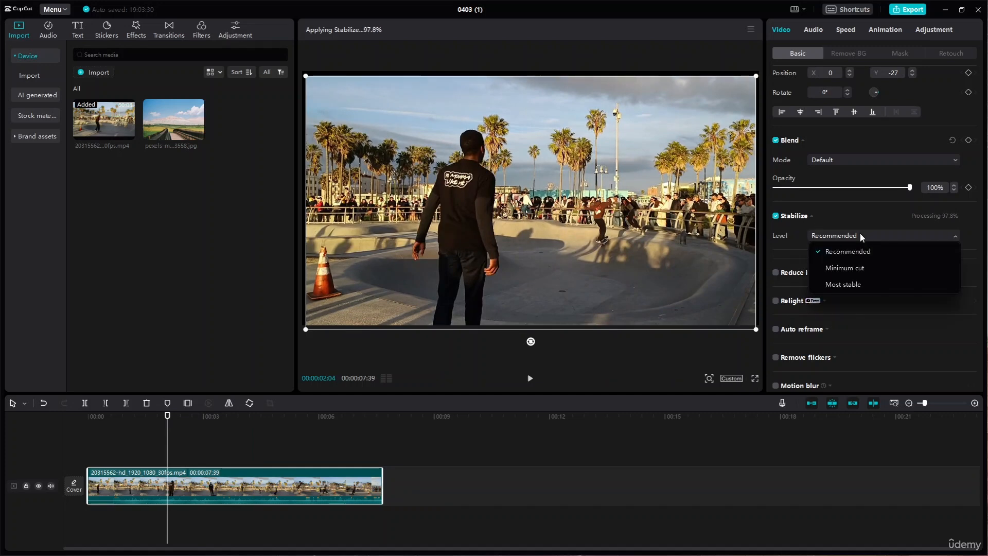
pyautogui.click(866, 268)
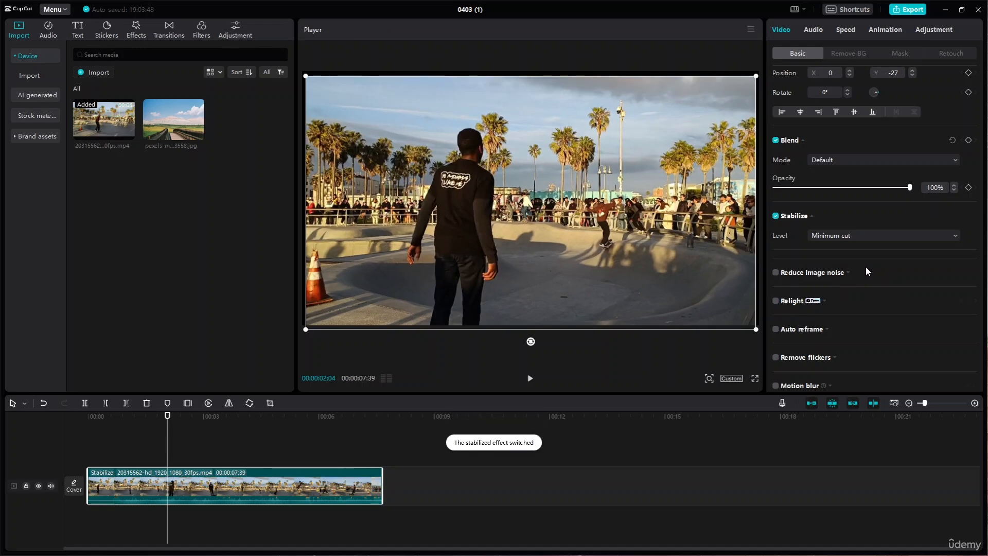
pyautogui.press('space')
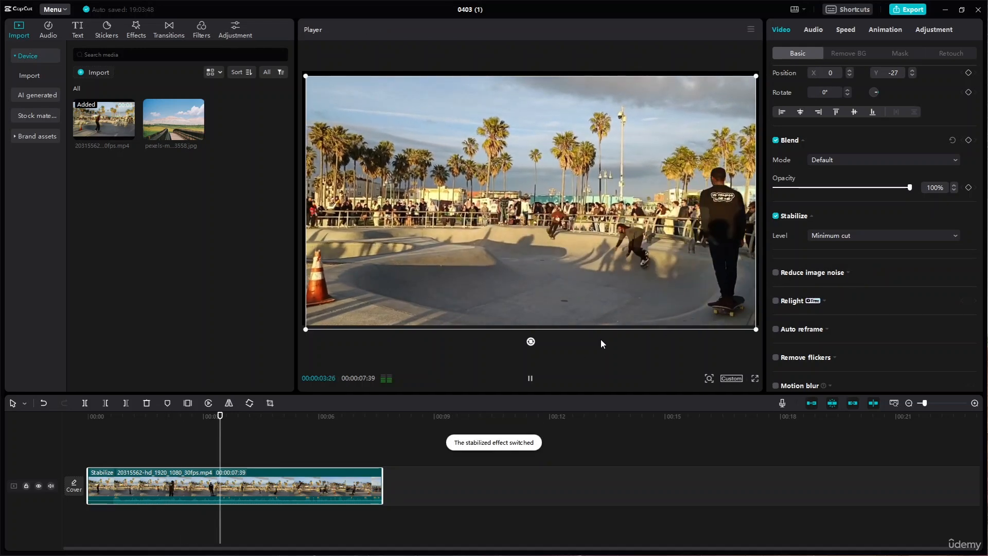
pyautogui.press('space')
# Try the Most stable stabilization level on the video clip and preview the footage up to 00:00:06:54.
pyautogui.click(878, 236)
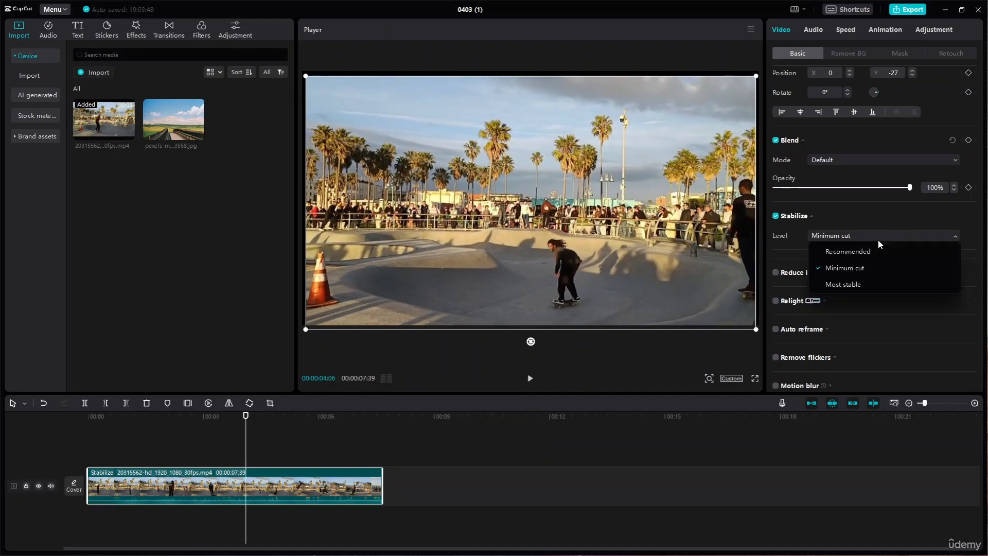
pyautogui.click(872, 285)
pyautogui.press('space')
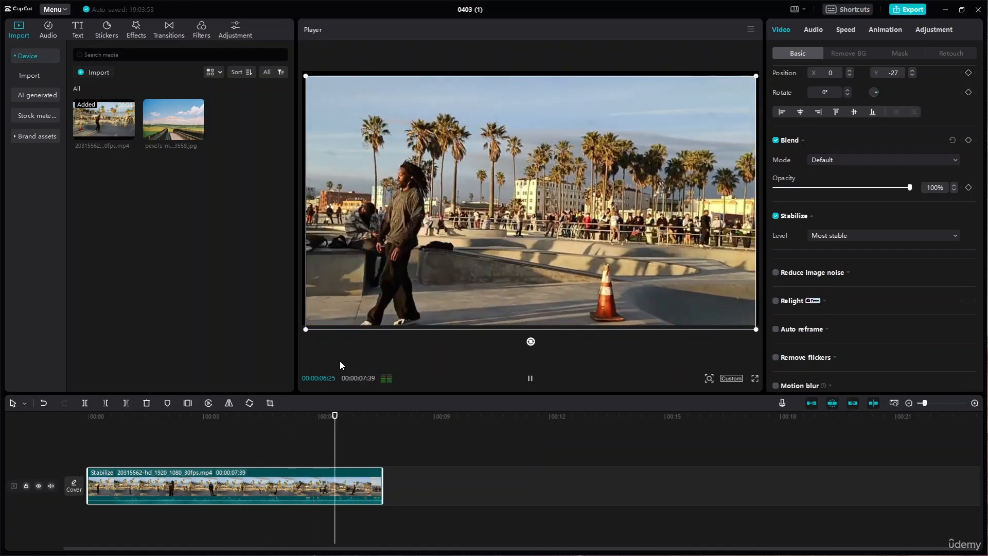
pyautogui.press('space')
# Set the video clip's stabilization level back to Recommended.
pyautogui.click(854, 237)
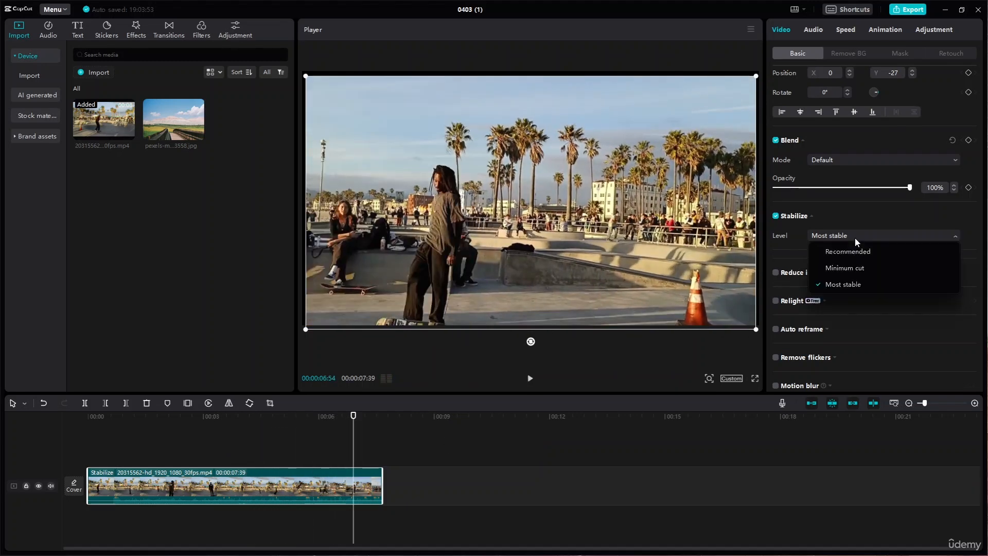
pyautogui.click(854, 237)
pyautogui.click(854, 238)
pyautogui.click(860, 253)
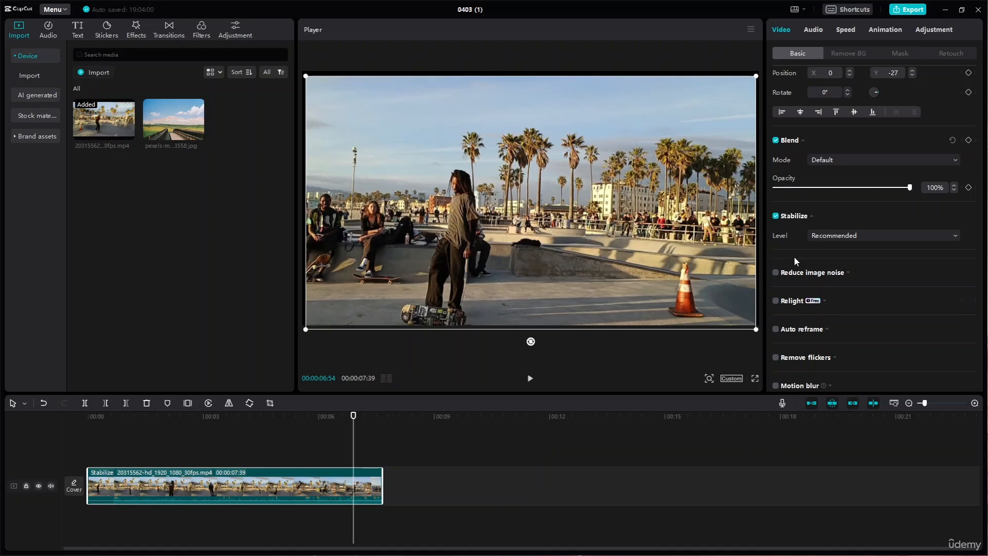
# Enable Reduce image noise on the video clip and set its level to Strong.
pyautogui.click(775, 272)
pyautogui.scroll(-1, 780, 270)
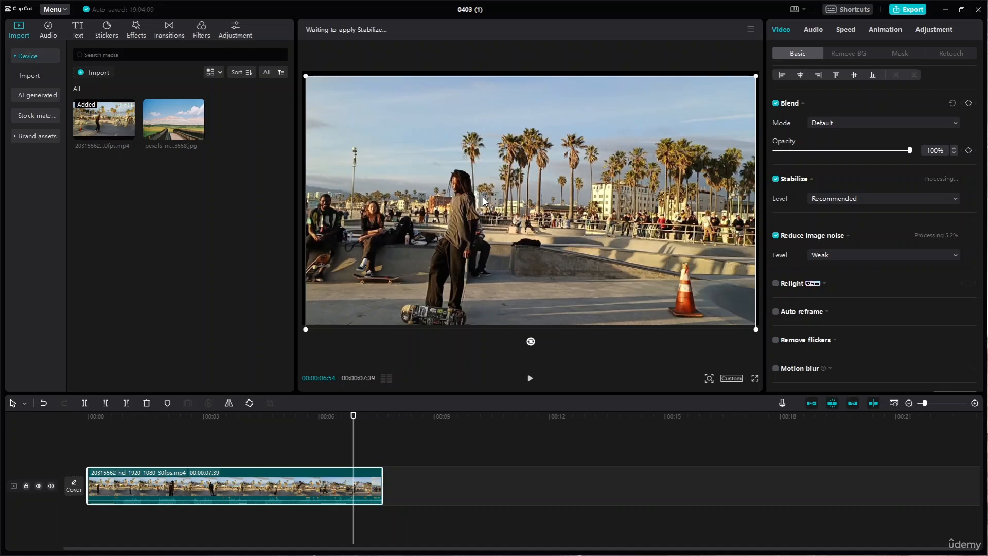
pyautogui.click(910, 257)
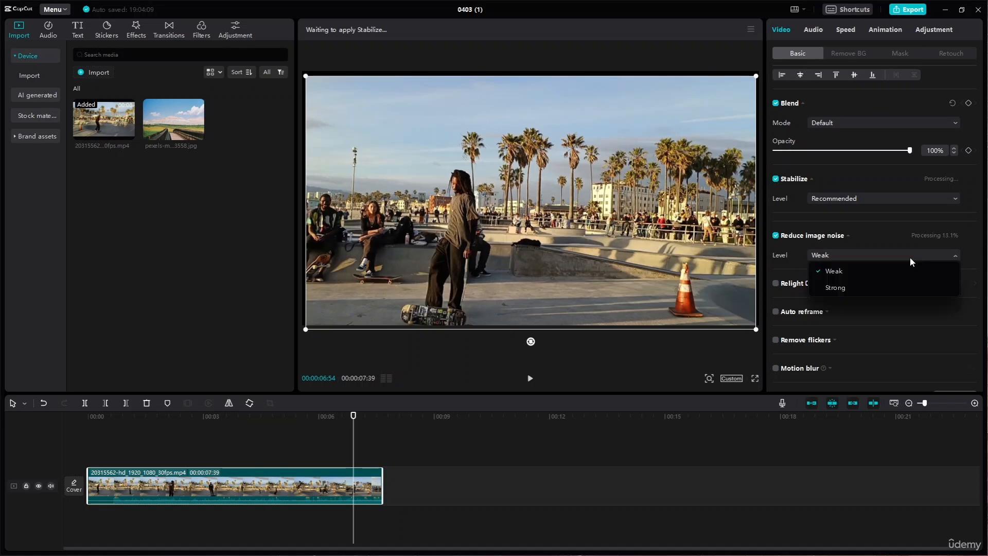
pyautogui.click(838, 286)
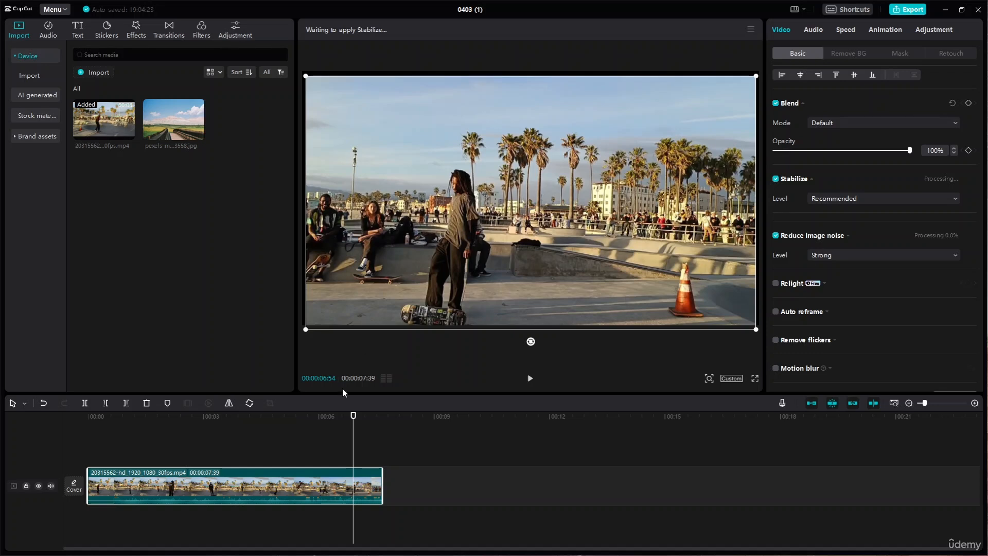
# Enable Relight on the video clip with the playhead at 00:00:02:21, and preview the footage until 00:00:07:04.
pyautogui.click(178, 419)
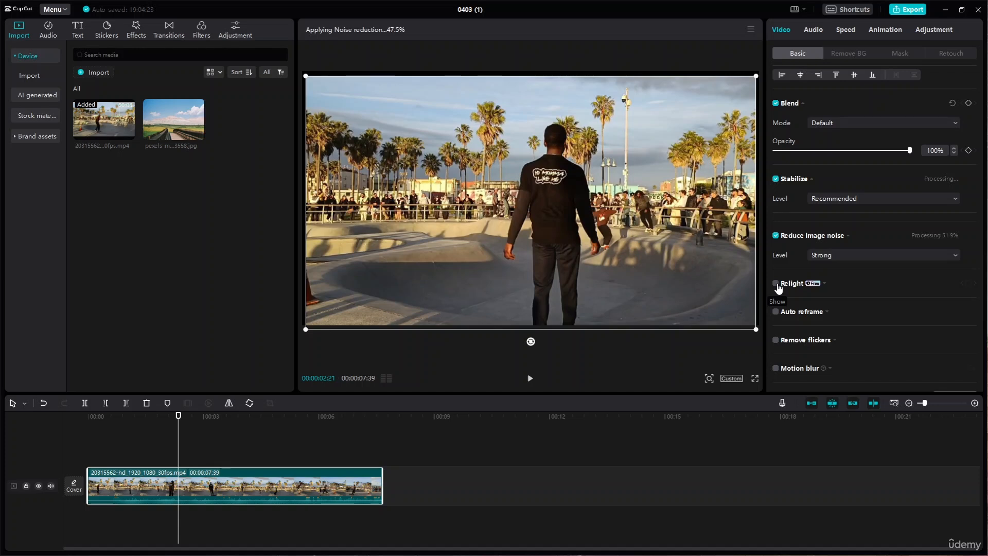
pyautogui.click(775, 283)
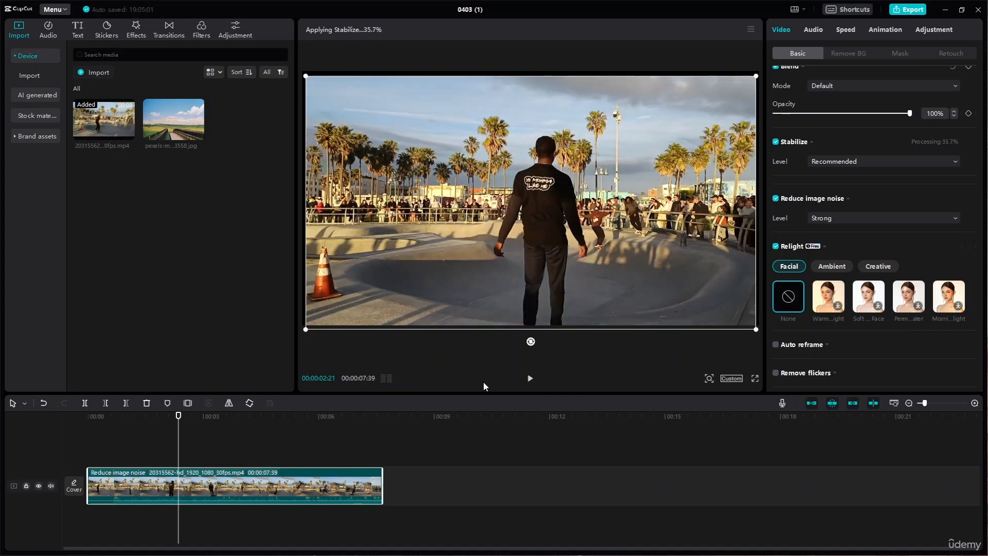
pyautogui.click(531, 378)
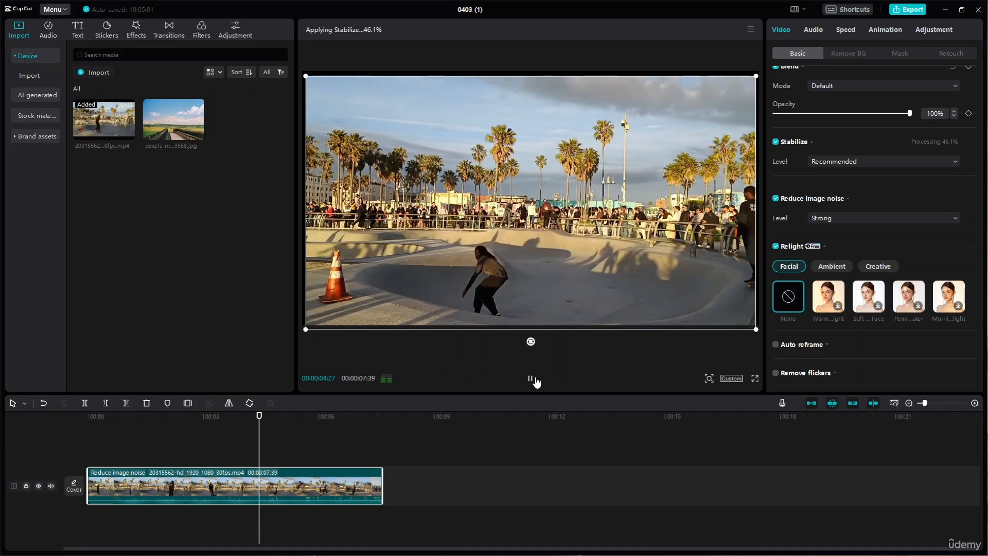
pyautogui.click(535, 382)
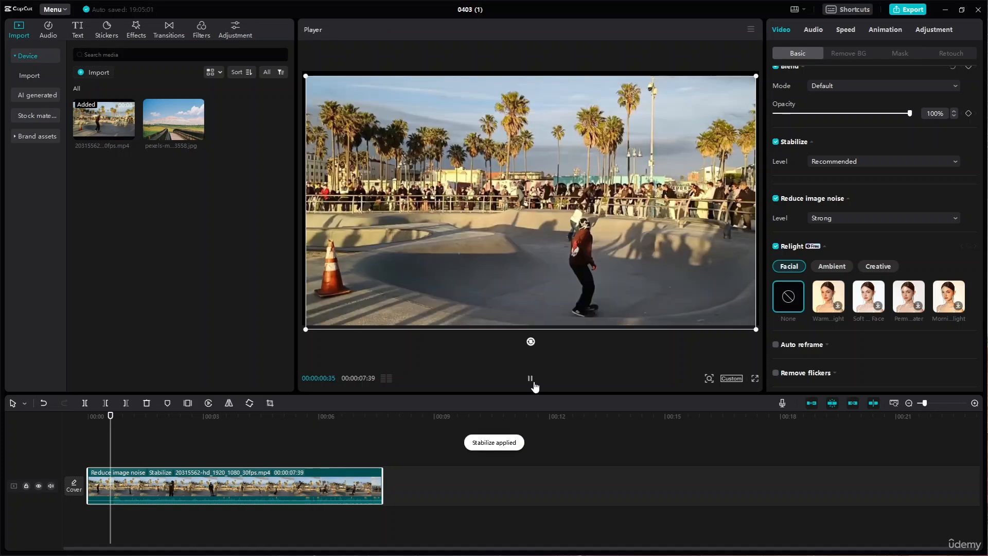
pyautogui.click(533, 382)
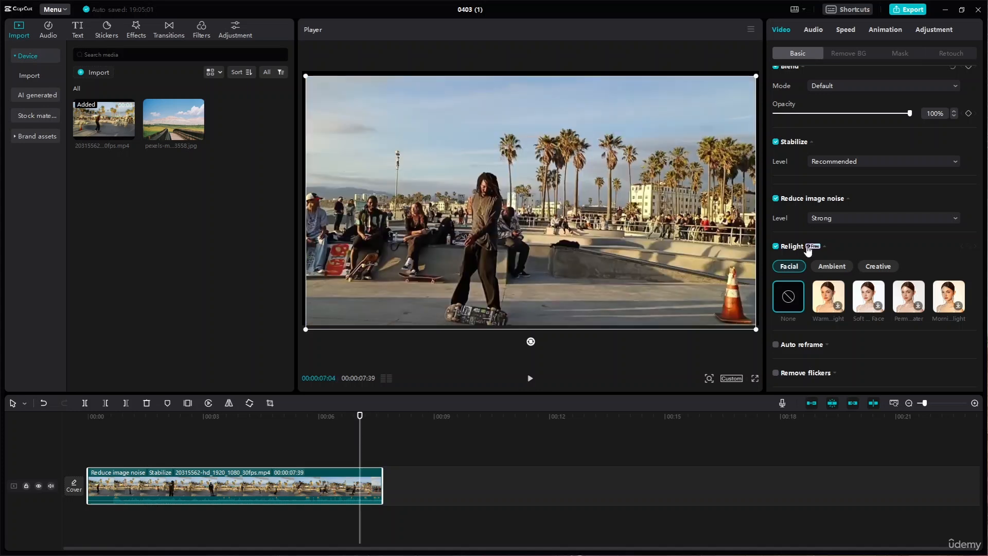
# Look through the Ambient and Creative relight presets and try the third Facial preset on the clip.
pyautogui.click(832, 266)
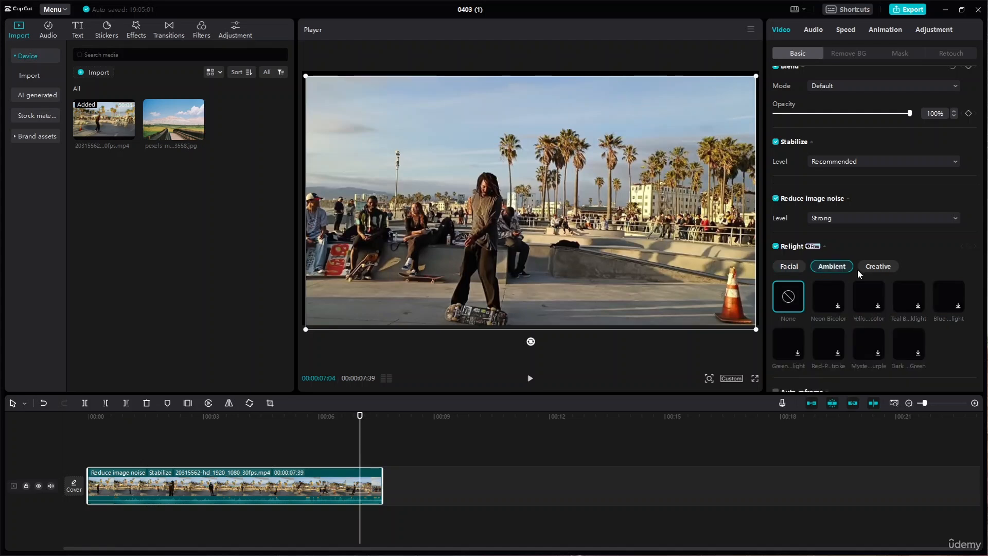
pyautogui.click(875, 266)
pyautogui.click(794, 267)
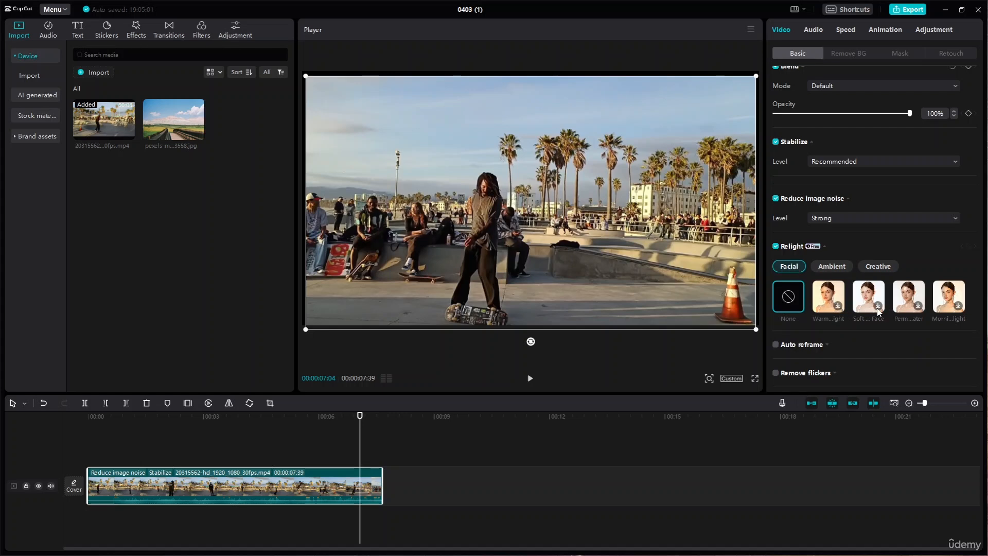
pyautogui.click(919, 306)
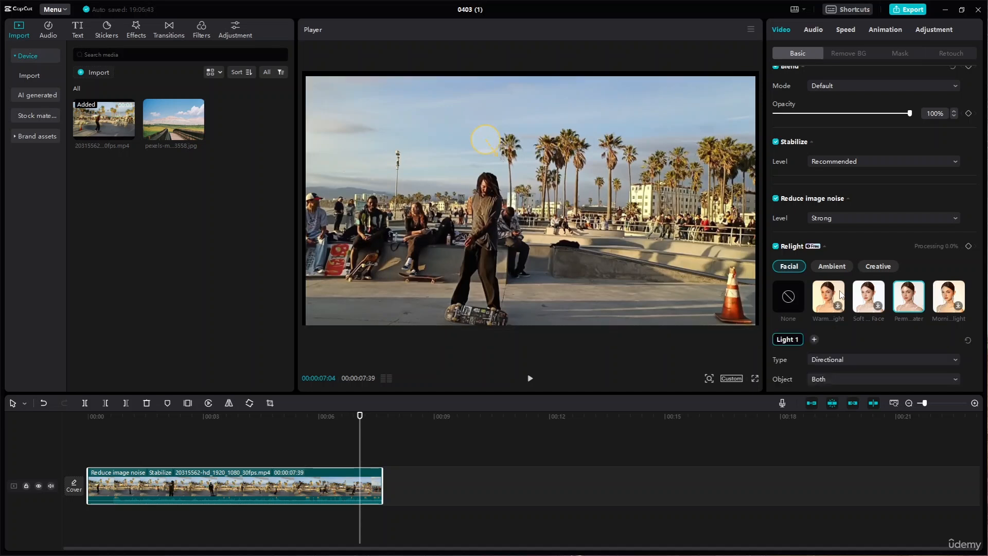
# Place the relight source over the standing skater's head, play to 00:00:07:39 and reposition it over his head there.
pyautogui.moveTo(490, 156)
pyautogui.mouseDown()
pyautogui.moveTo(493, 186)
pyautogui.moveTo(485, 180)
pyautogui.mouseUp()
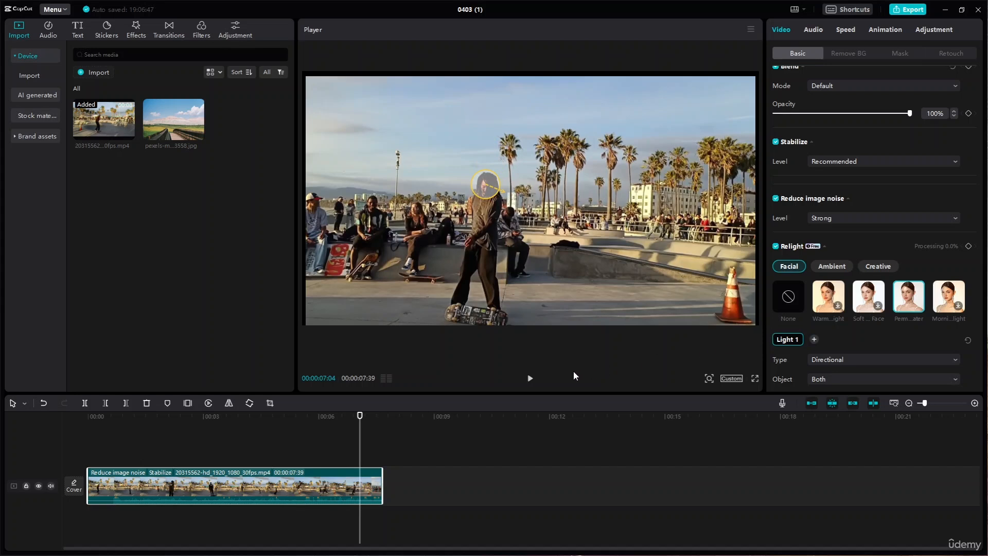
pyautogui.click(530, 378)
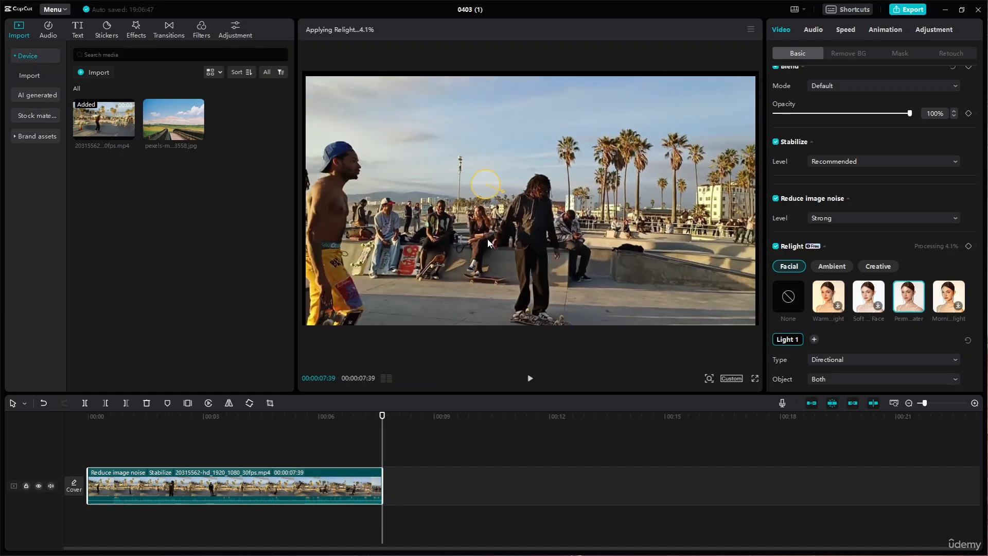
pyautogui.moveTo(488, 184); pyautogui.dragTo(545, 191)
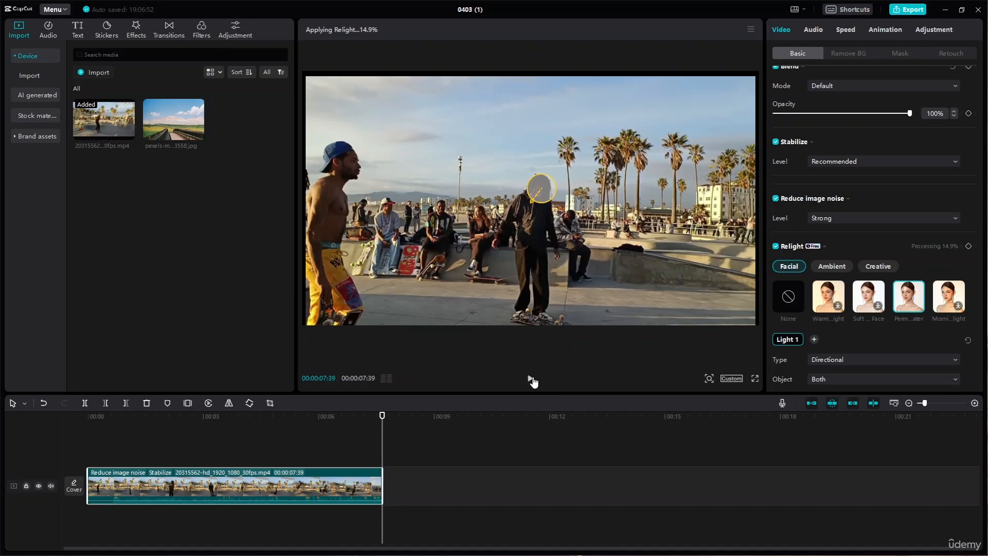
pyautogui.click(530, 379)
# Set Light 1's type to Point and its object to People.
pyautogui.click(865, 359)
pyautogui.click(864, 341)
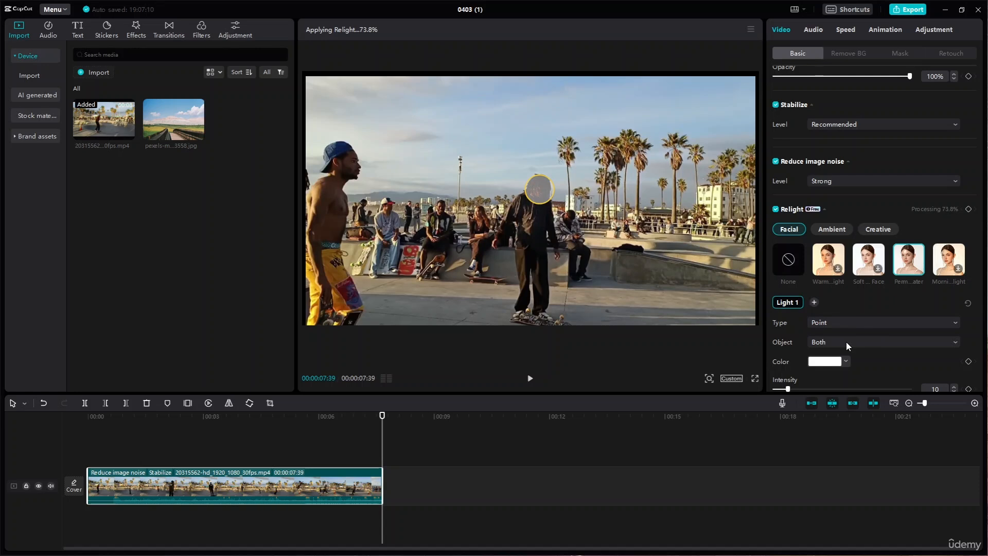
pyautogui.scroll(4, 876, 289)
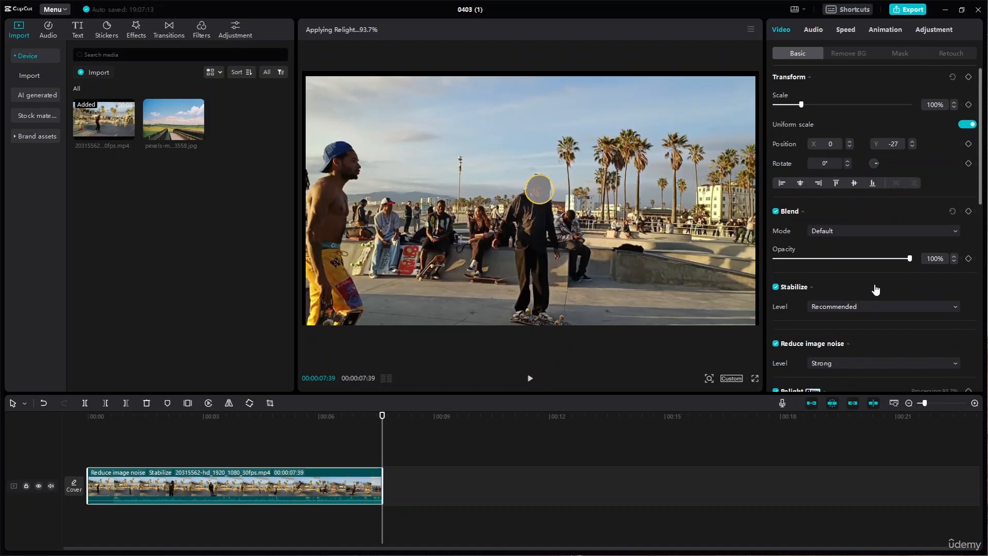
# Examine the color, object and type options available for Light 1.
pyautogui.click(849, 133)
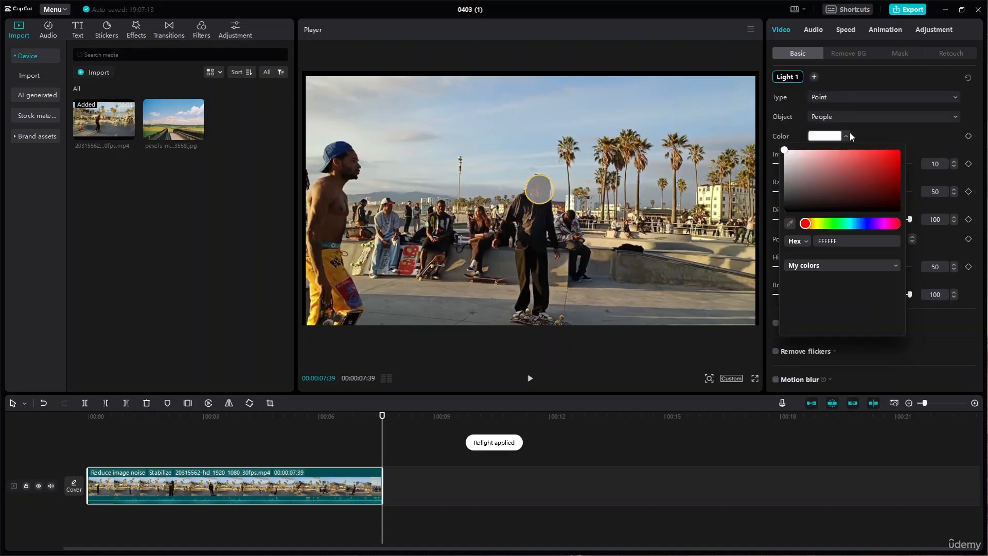
pyautogui.click(850, 134)
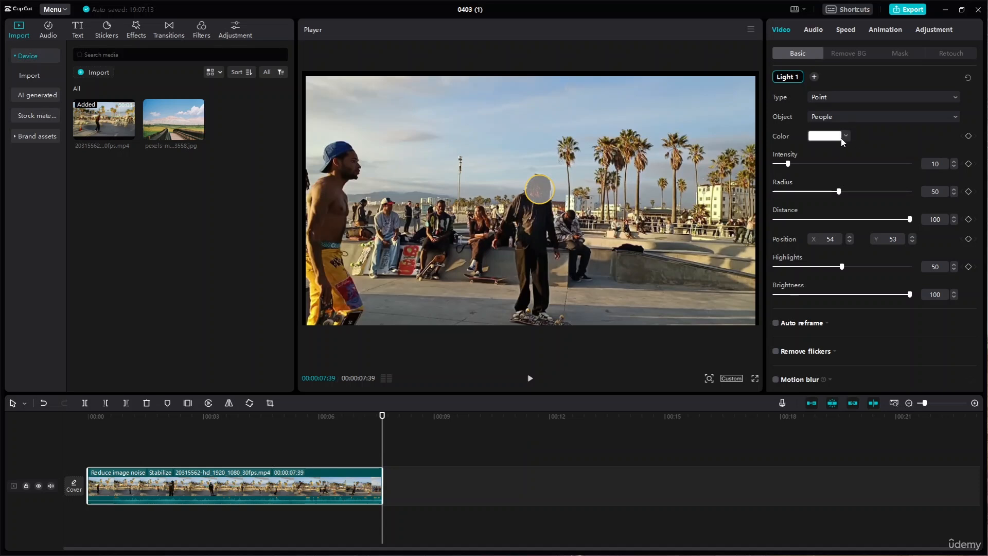
pyautogui.click(845, 136)
pyautogui.click(849, 133)
pyautogui.click(861, 115)
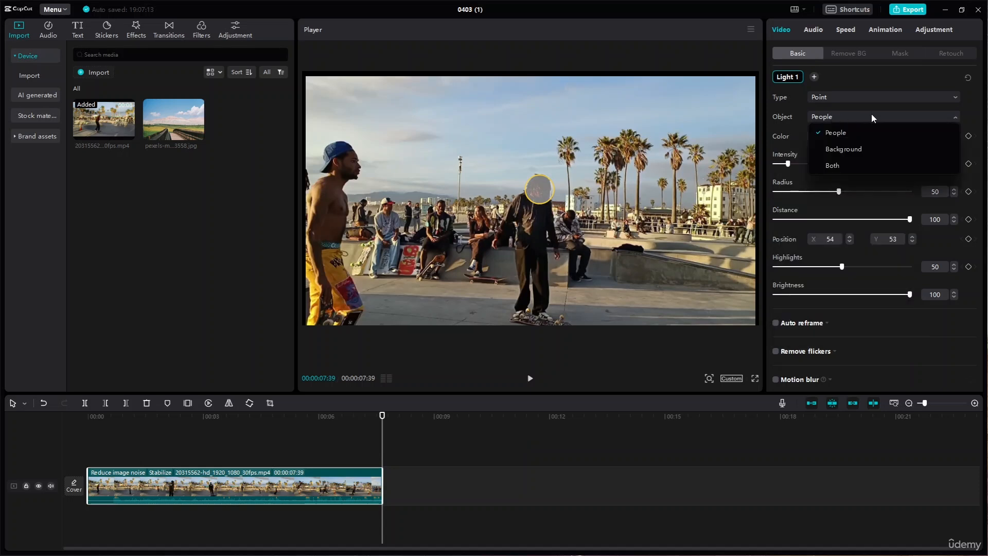
pyautogui.click(838, 118)
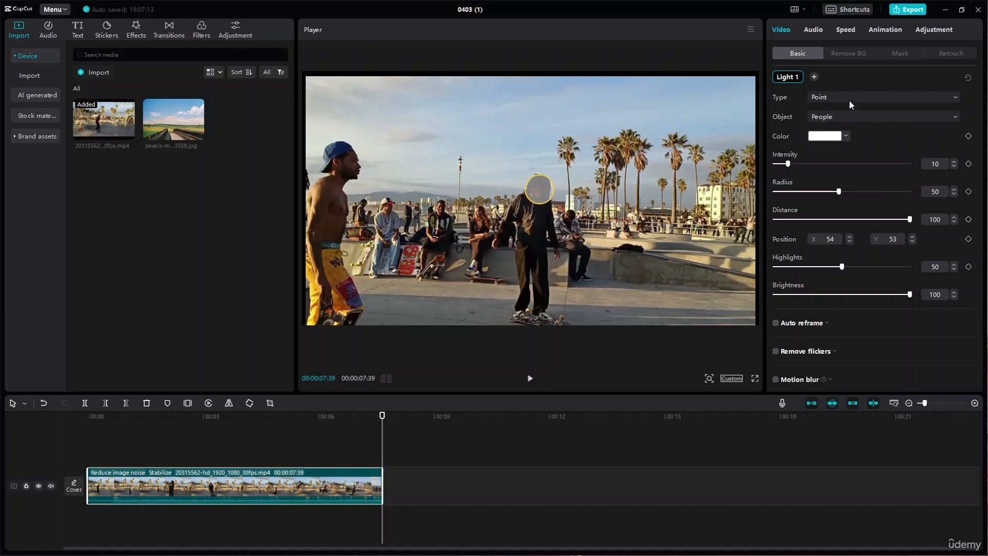
pyautogui.click(849, 100)
pyautogui.click(849, 101)
# Try Light 1 with intensity 29, radius 68 and distance 54.
pyautogui.click(813, 164)
pyautogui.moveTo(839, 192); pyautogui.dragTo(864, 192)
pyautogui.moveTo(908, 220); pyautogui.dragTo(777, 237)
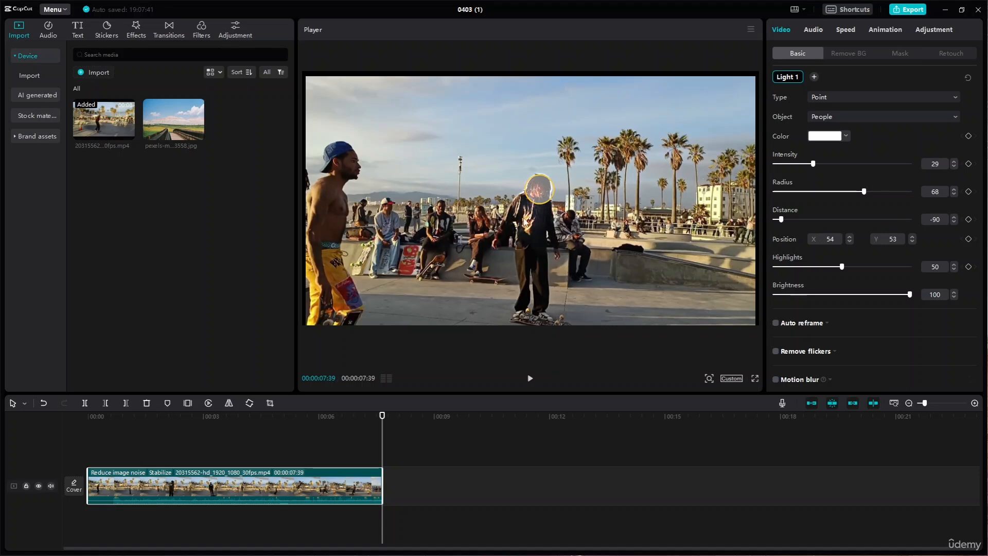
pyautogui.moveTo(782, 219); pyautogui.dragTo(864, 237)
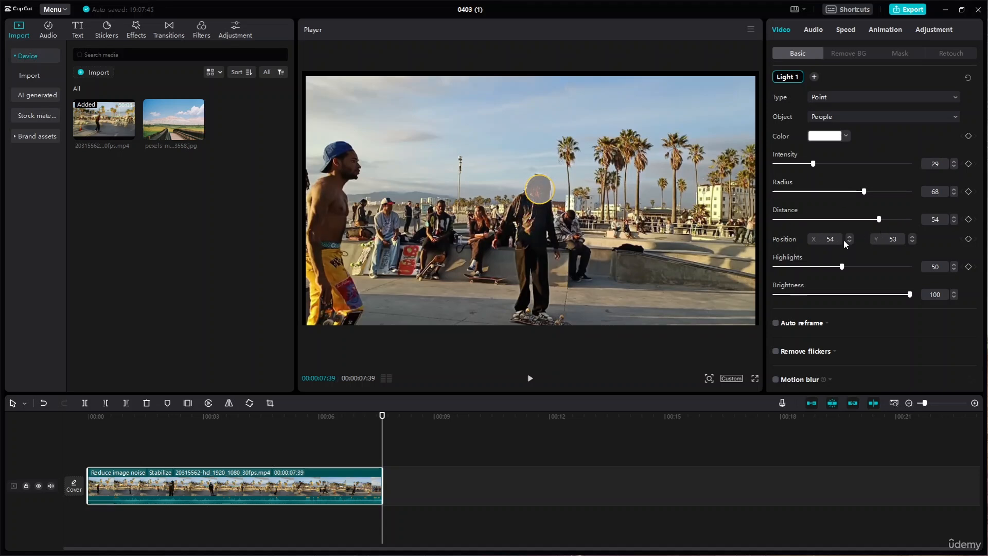
# Set Light 1's X position to 53 and highlights to 15, keeping brightness at 100.
pyautogui.click(849, 238)
pyautogui.click(848, 237)
pyautogui.click(849, 238)
pyautogui.click(849, 241)
pyautogui.click(848, 241)
pyautogui.moveTo(836, 270); pyautogui.dragTo(794, 268)
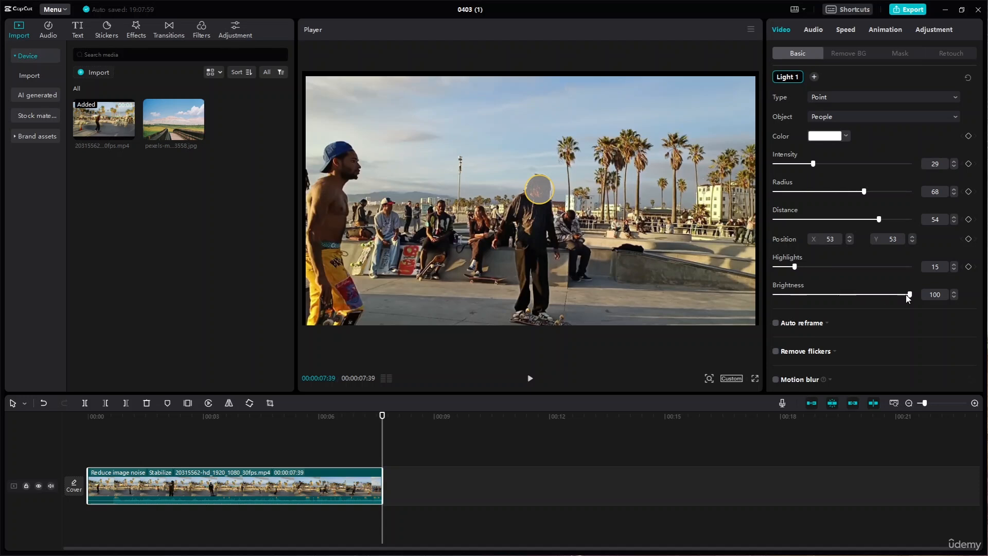
pyautogui.moveTo(910, 295); pyautogui.dragTo(911, 299)
# Replace the Facial relight with the Neon Bicolor preset from the Ambient category.
pyautogui.scroll(9, 878, 302)
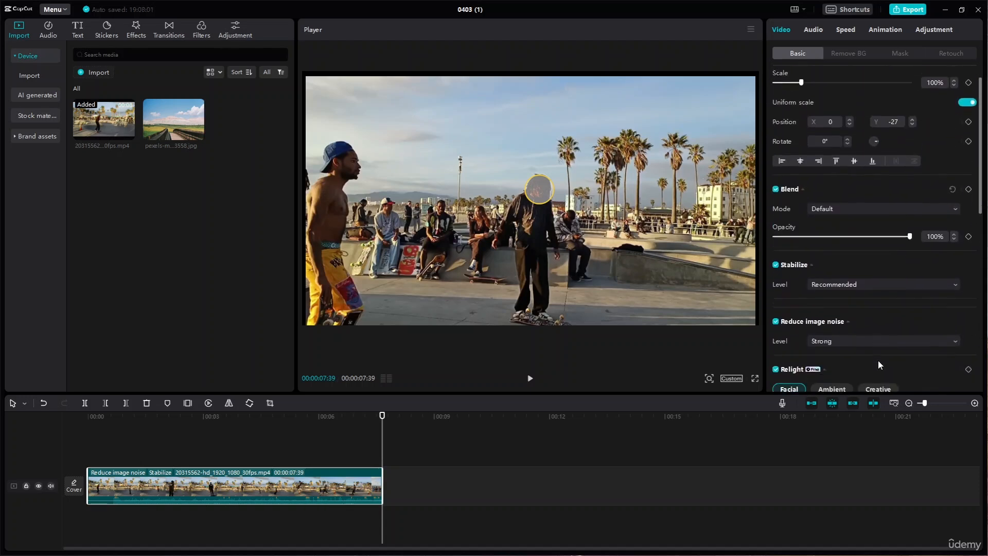
pyautogui.scroll(-1, 877, 364)
pyautogui.click(834, 341)
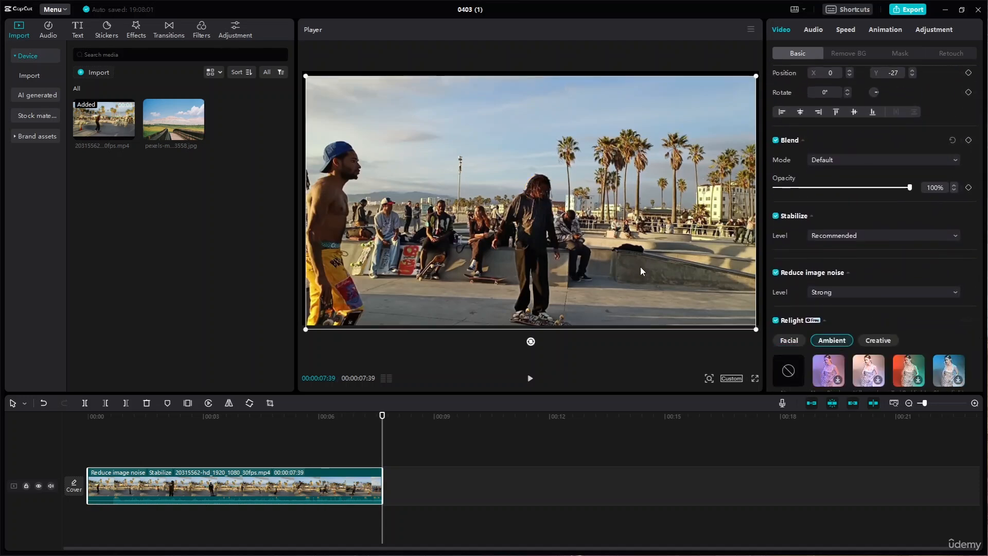
pyautogui.scroll(-1, 860, 358)
pyautogui.scroll(-2, 859, 358)
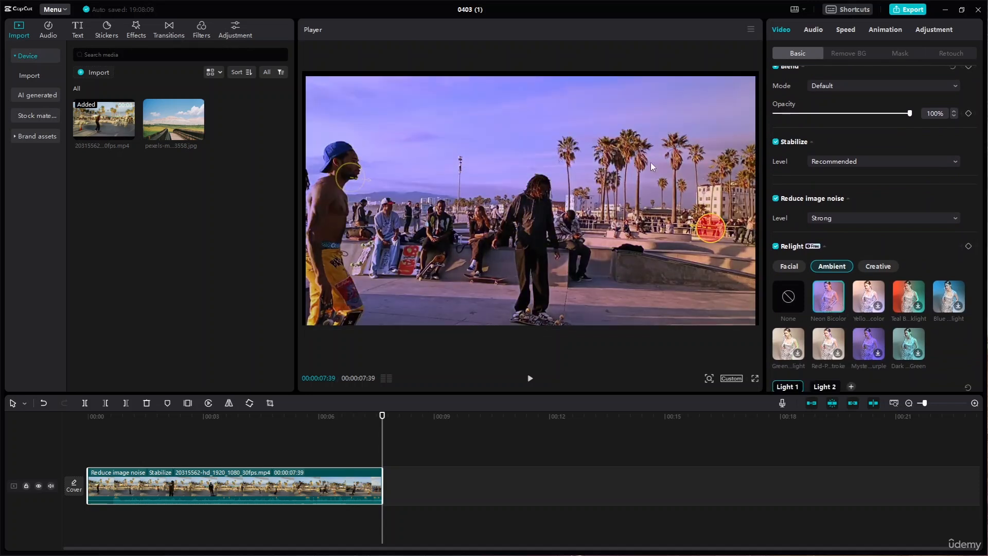
# Move the blue Light 2 to about X -1188, Y 600 and the red Light 1 to about X 949, Y -217.
pyautogui.scroll(-11, 819, 321)
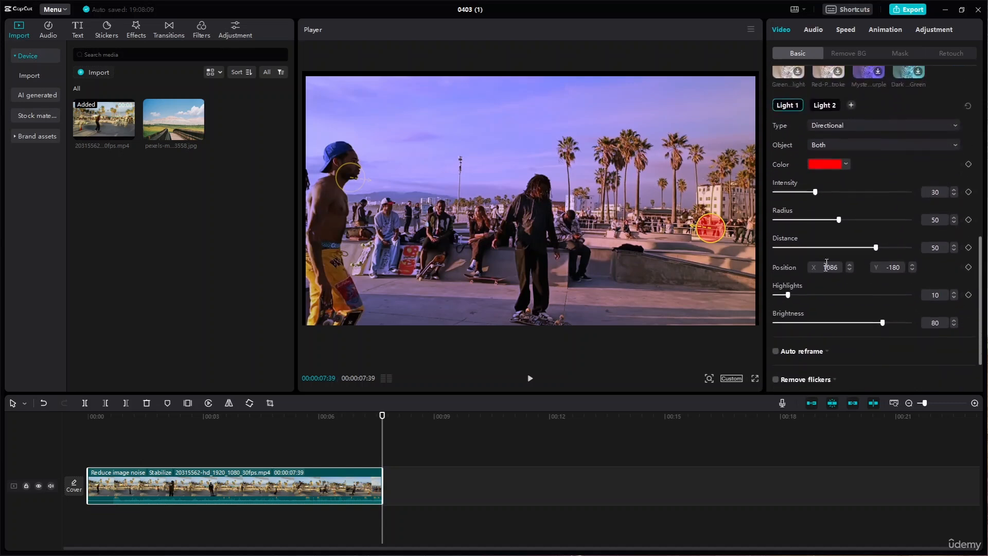
pyautogui.scroll(-3, 805, 198)
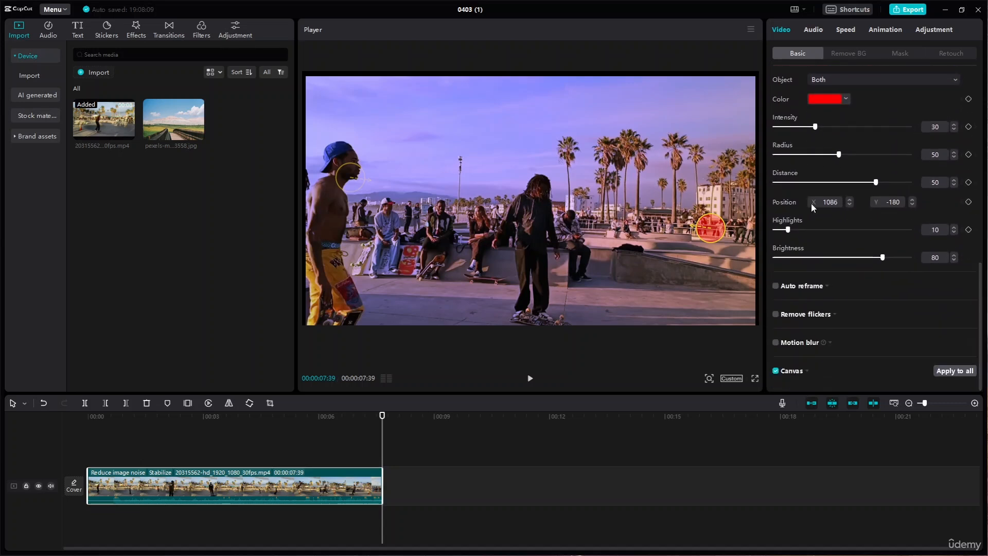
pyautogui.scroll(2, 818, 203)
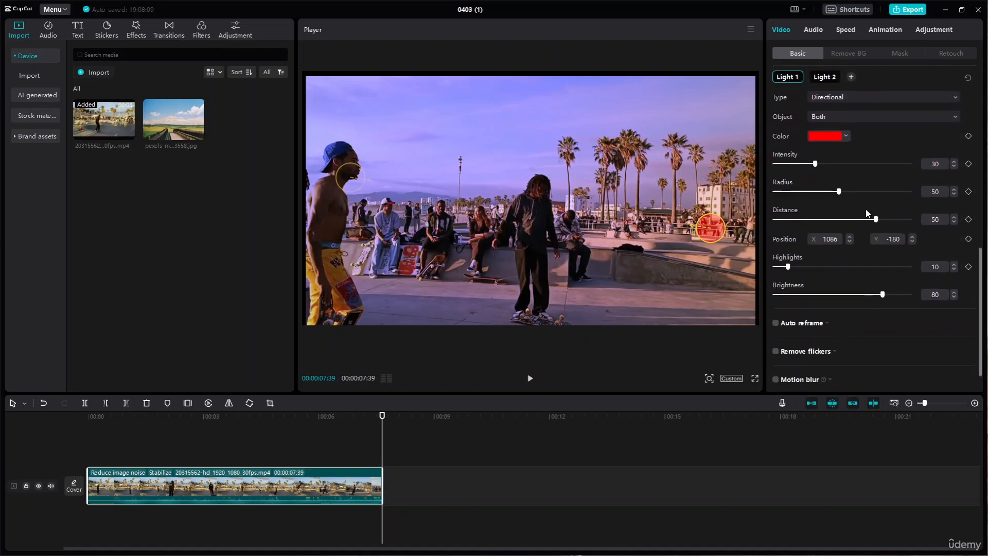
pyautogui.click(833, 80)
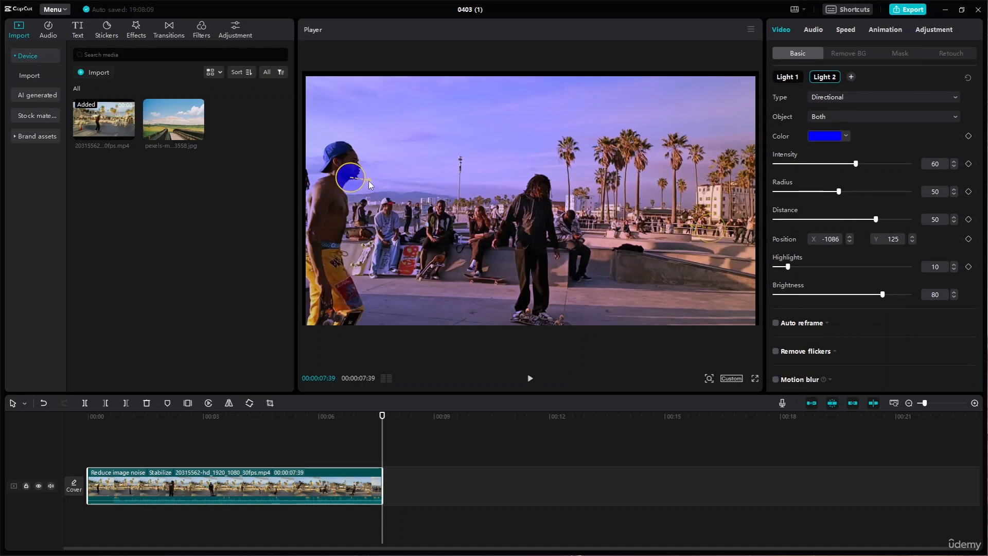
pyautogui.moveTo(369, 185); pyautogui.dragTo(351, 107)
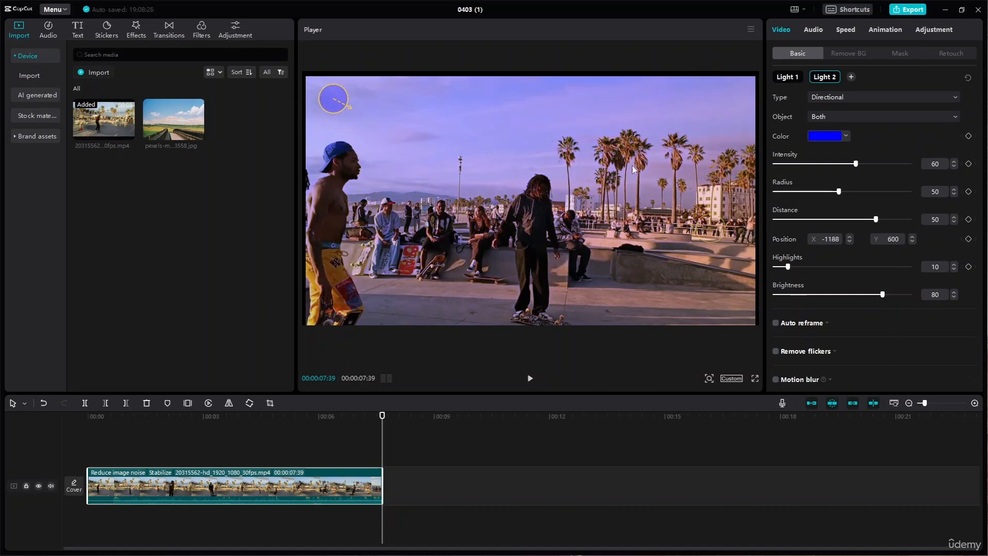
pyautogui.click(791, 79)
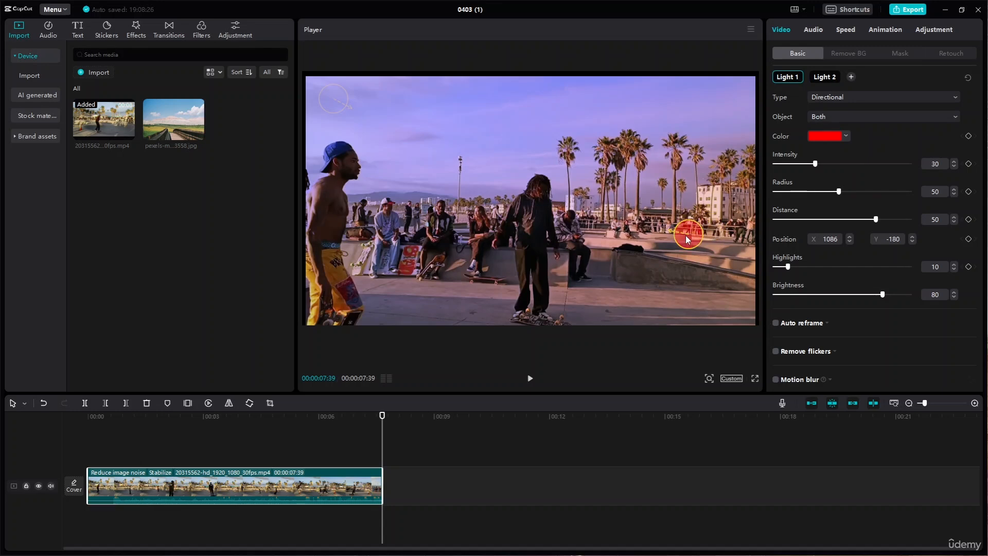
# Preview the relit footage from the start, stop at 00:00:04:32 and return to the Ambient relight presets.
pyautogui.click(528, 379)
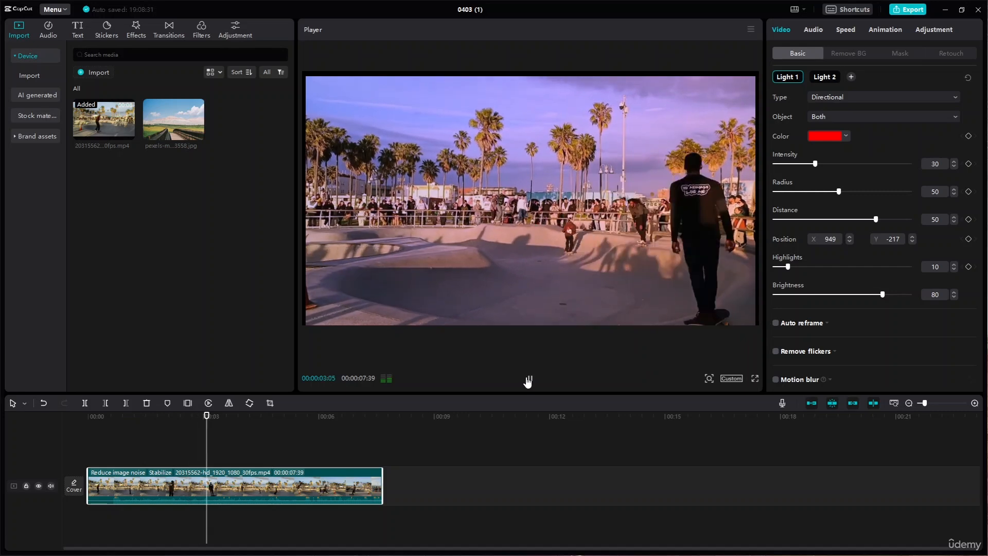
pyautogui.click(528, 380)
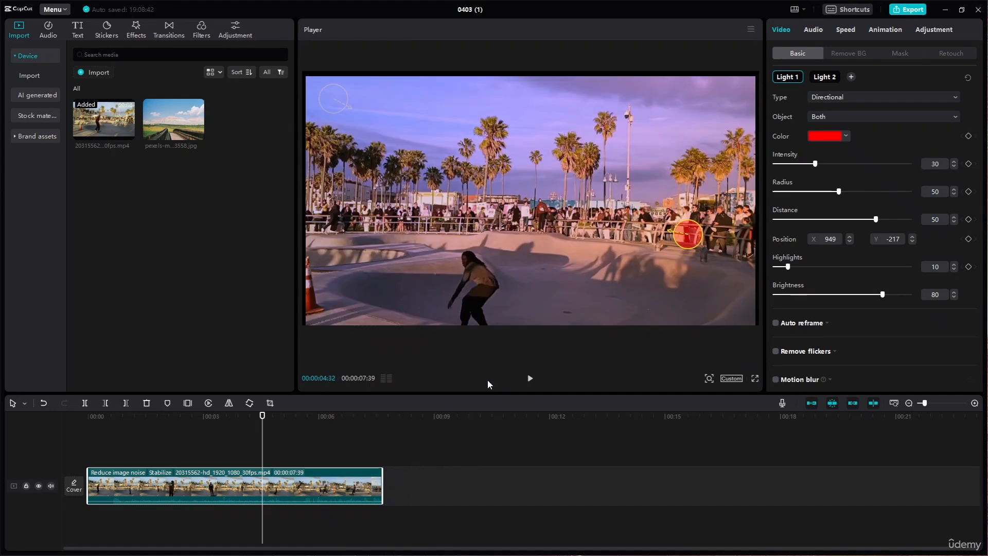
pyautogui.scroll(1, 876, 185)
pyautogui.scroll(8, 906, 153)
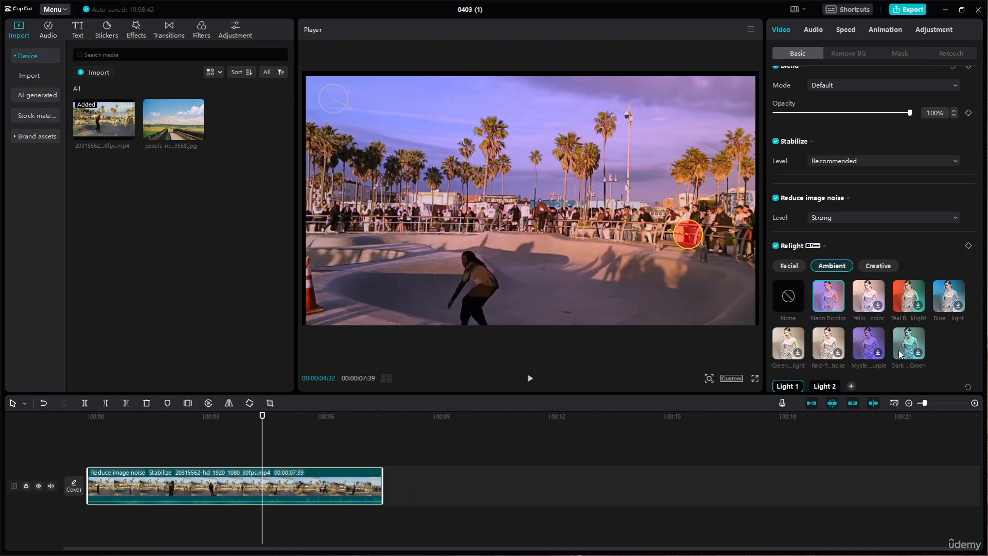
# Apply the Rainbow Spot relight preset from the Creative category and set color changing to -16 and blinking to 6.
pyautogui.click(880, 268)
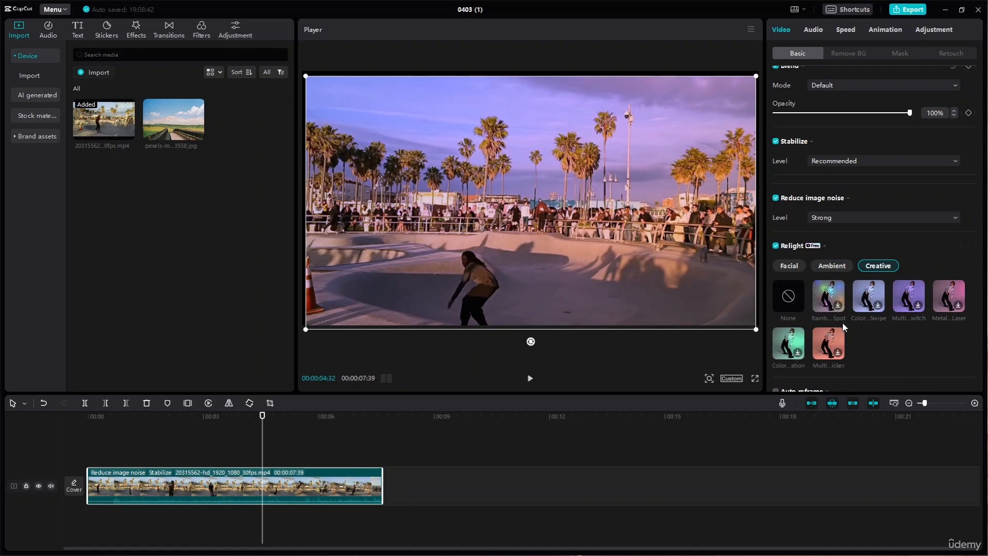
pyautogui.click(837, 308)
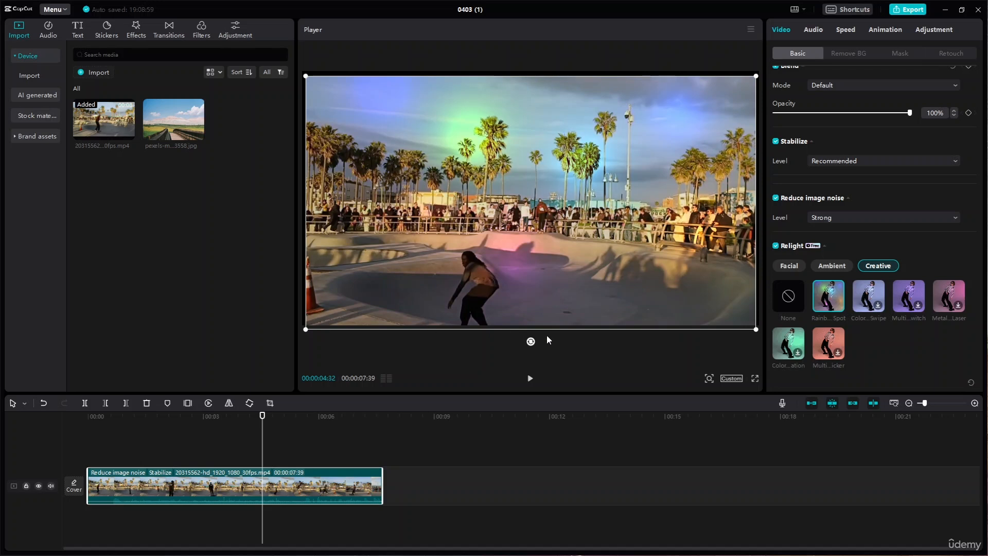
pyautogui.scroll(-5, 851, 319)
pyautogui.scroll(-2, 820, 190)
pyautogui.scroll(1, 820, 190)
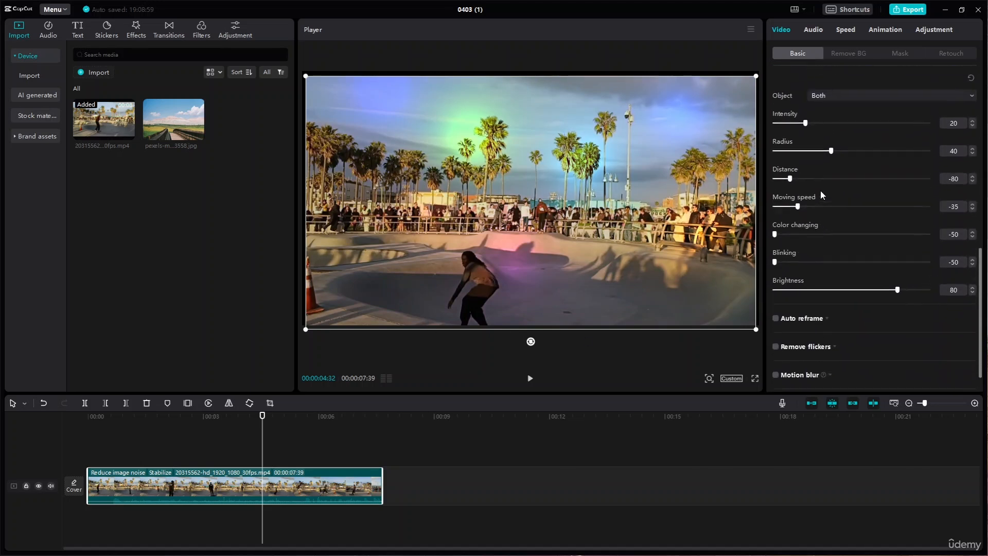
pyautogui.moveTo(775, 239); pyautogui.dragTo(859, 267)
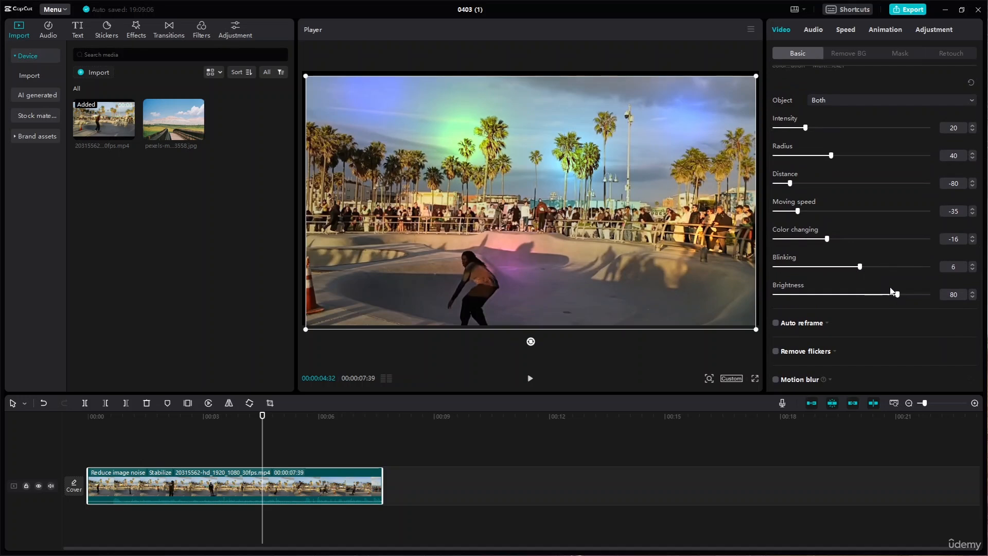
pyautogui.scroll(5, 847, 296)
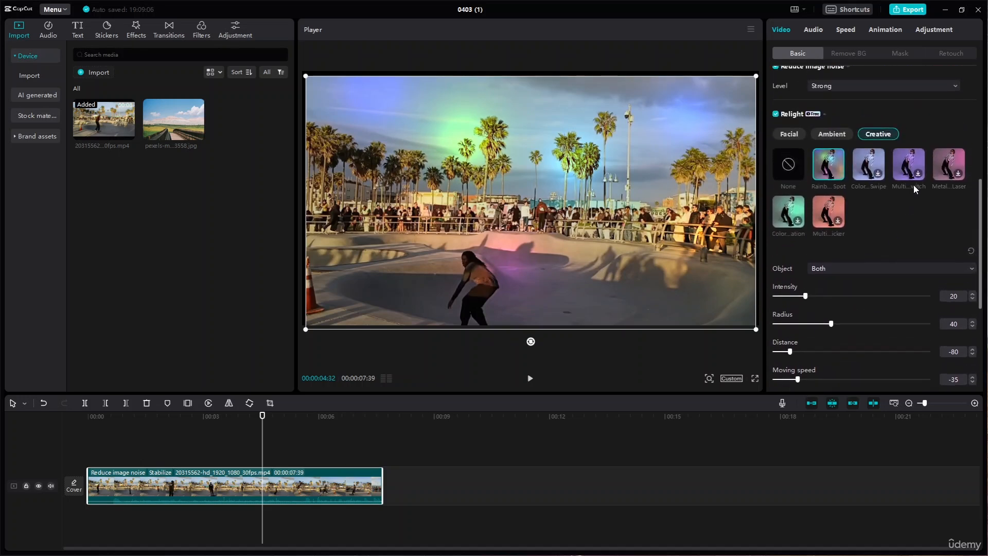
# Try the Creative "Color…Swipe" and "Multi…witch" relight presets, playing the clip with each one.
pyautogui.click(879, 176)
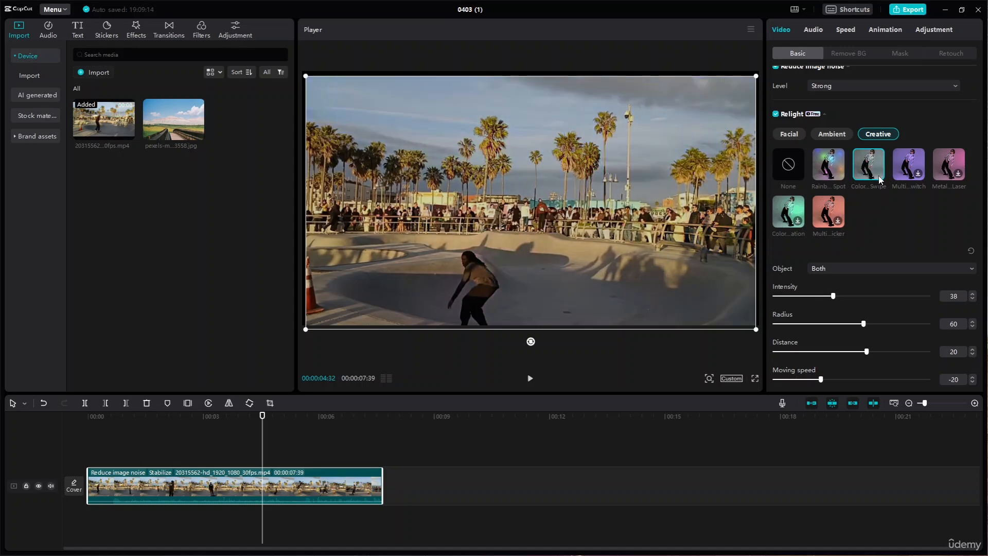
pyautogui.click(530, 379)
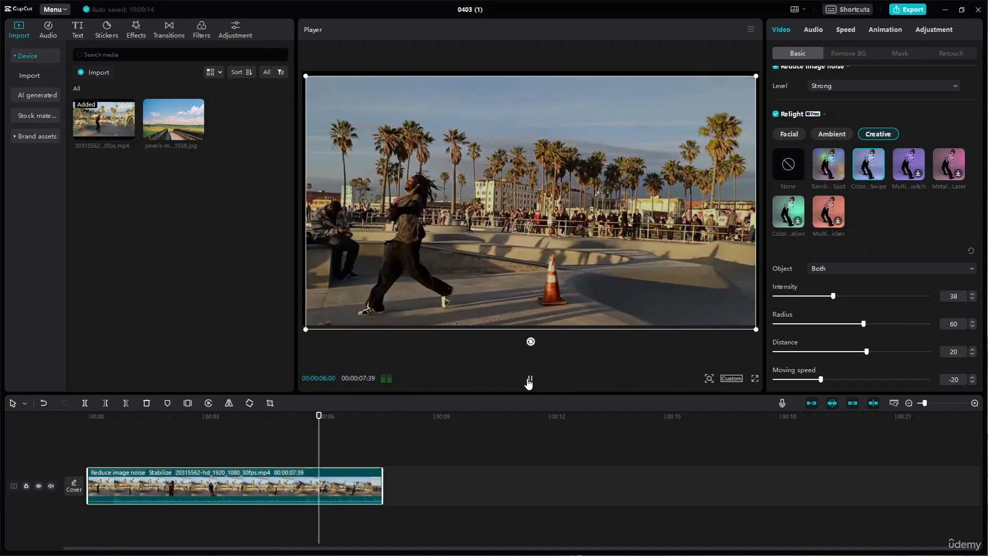
pyautogui.click(529, 379)
pyautogui.click(919, 176)
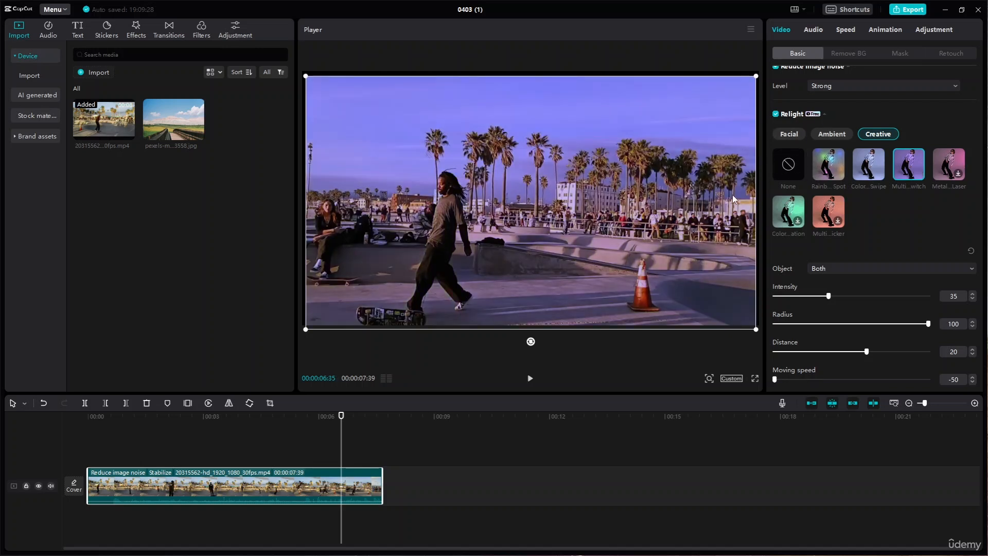
pyautogui.click(530, 379)
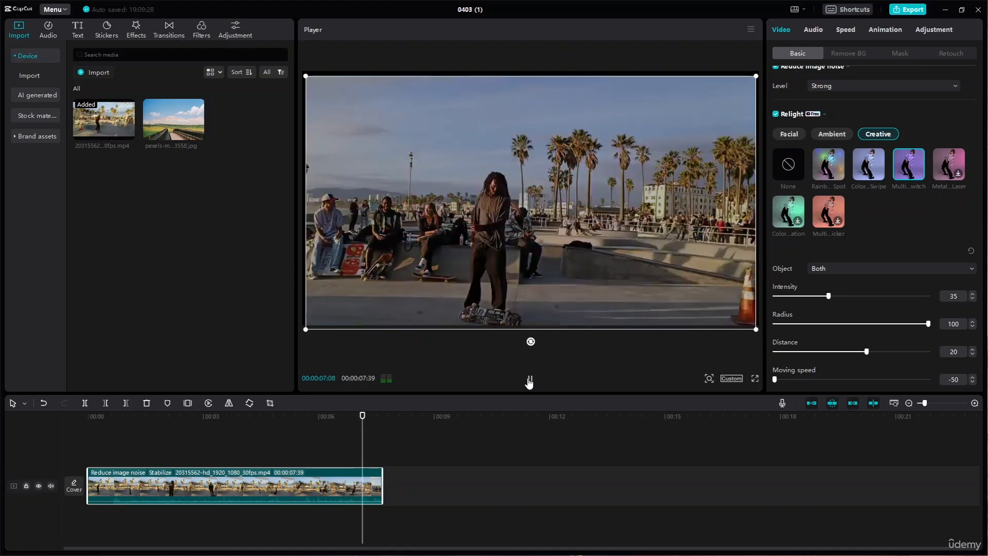
# Set the Creative relight preset to None and enable Auto reframe, accepting the removal of Stabilize.
pyautogui.click(797, 165)
pyautogui.scroll(1, 804, 174)
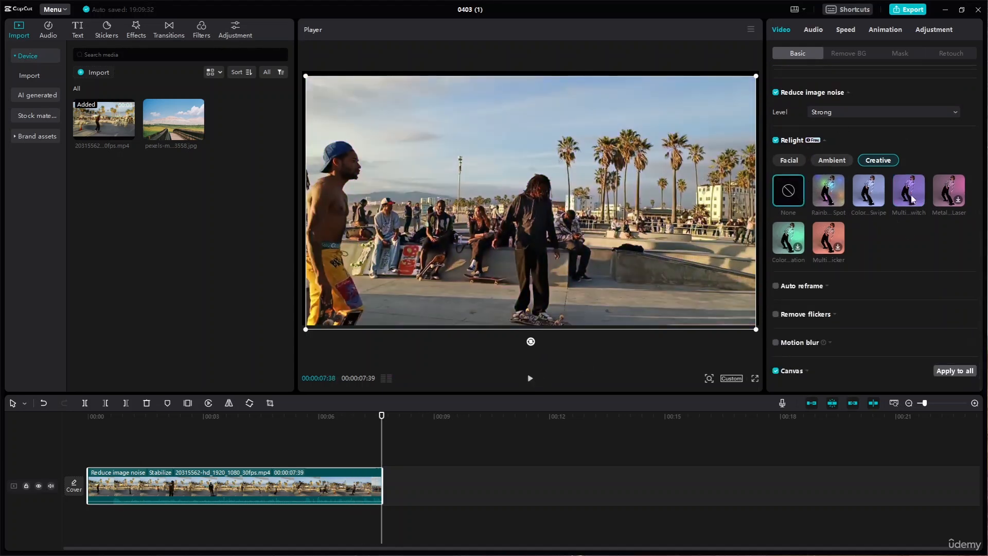
pyautogui.click(775, 286)
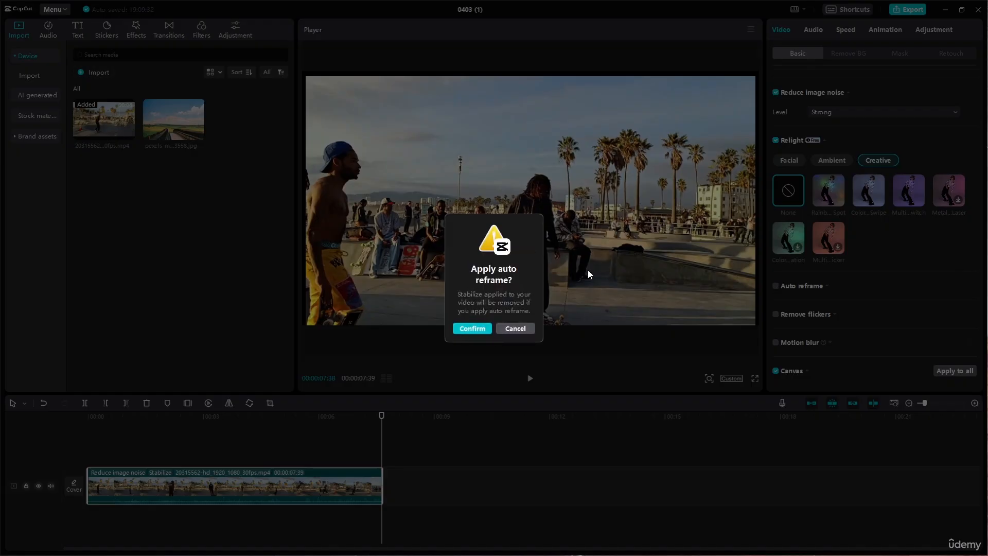
pyautogui.click(480, 330)
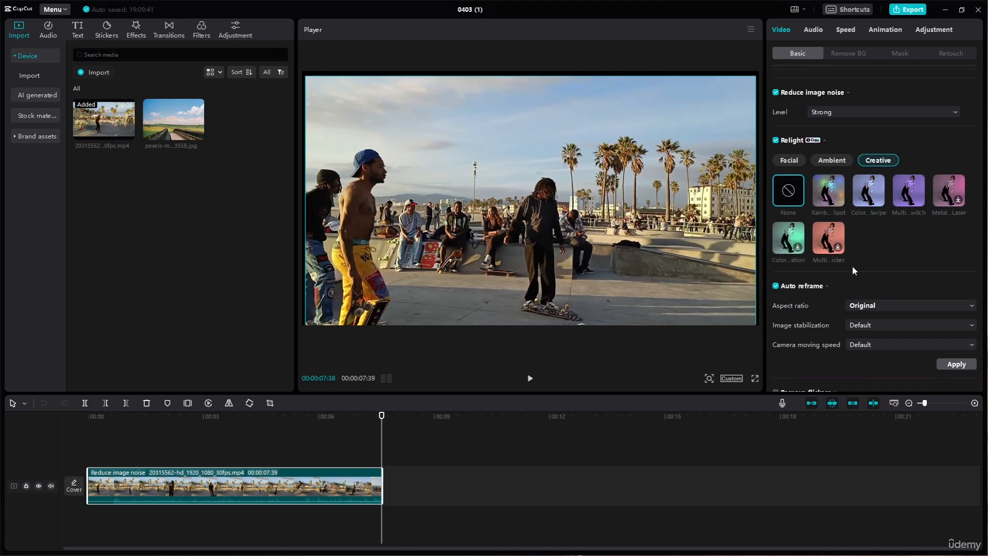
# Look through the aspect ratio options available for Auto reframe, keeping Original.
pyautogui.scroll(-2, 852, 267)
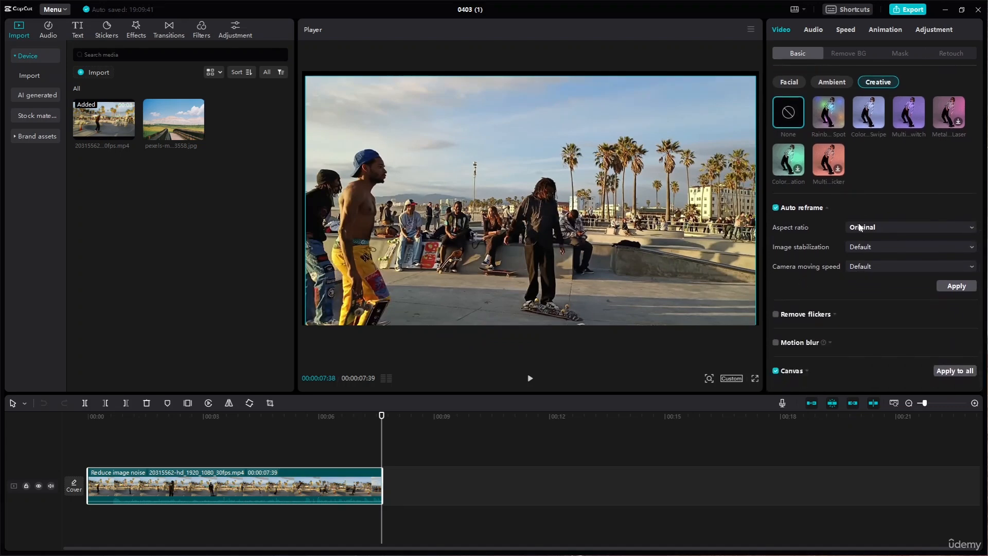
pyautogui.click(887, 227)
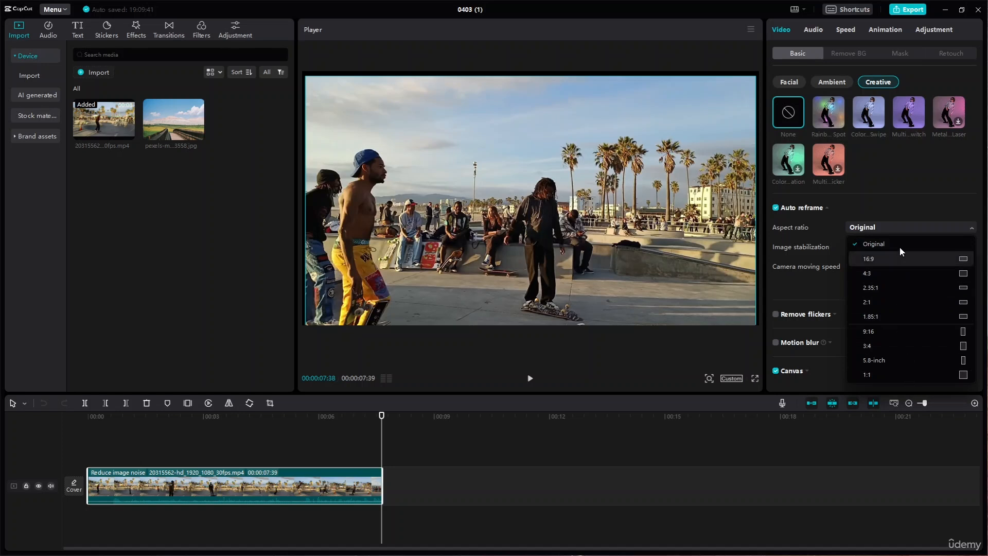
pyautogui.click(876, 228)
pyautogui.click(892, 210)
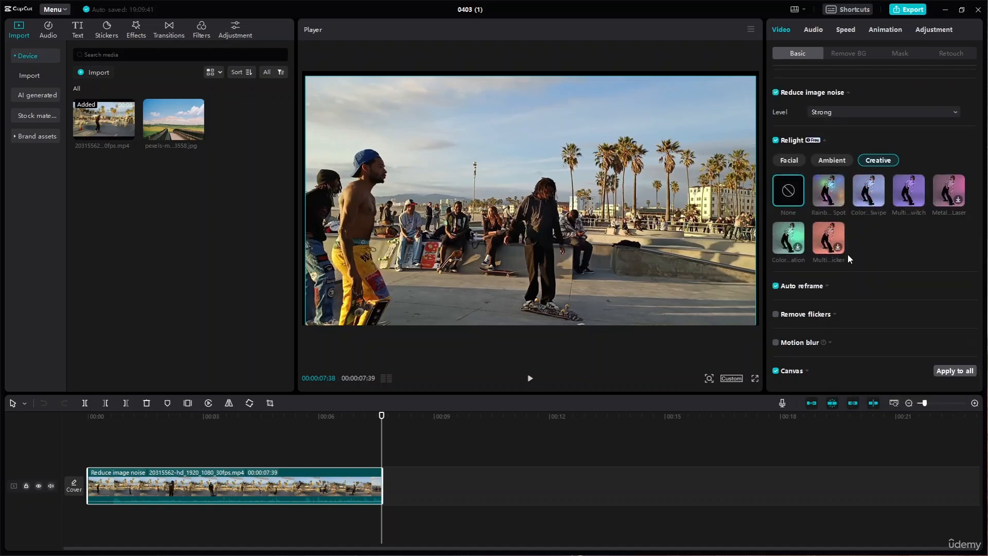
pyautogui.click(825, 285)
pyautogui.scroll(-1, 860, 289)
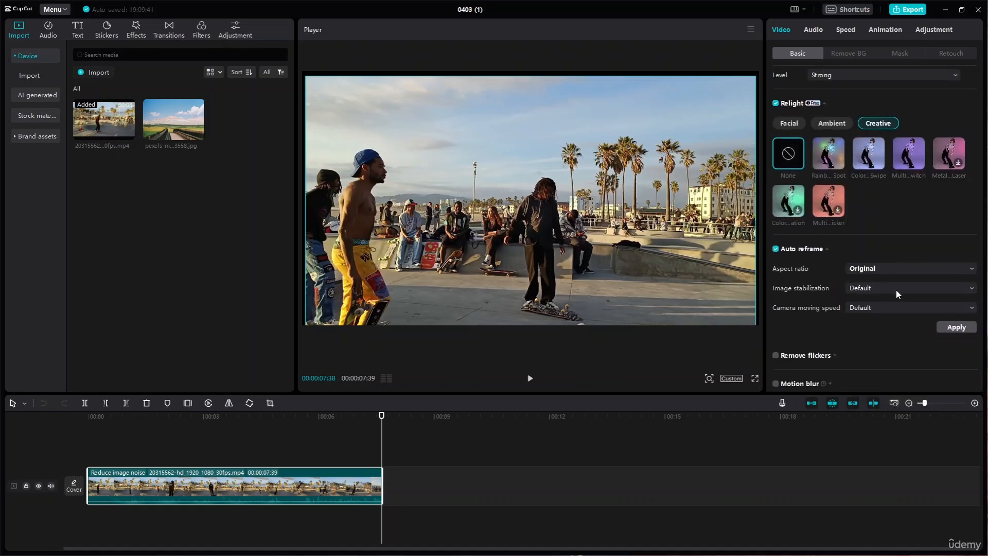
# Set Auto reframe's image stabilization to Stable and camera moving speed to Slow, and play the clip to check the motion.
pyautogui.click(897, 289)
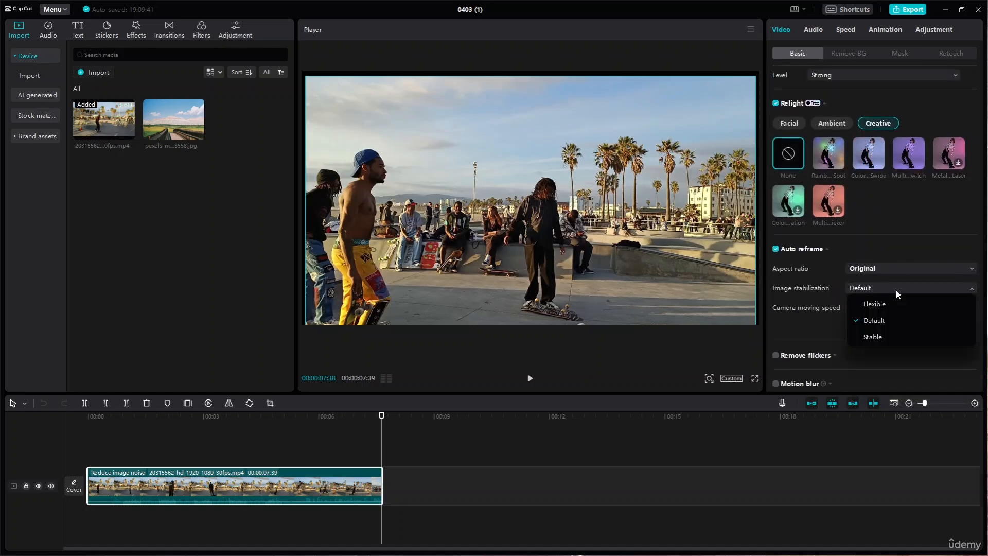
pyautogui.click(884, 337)
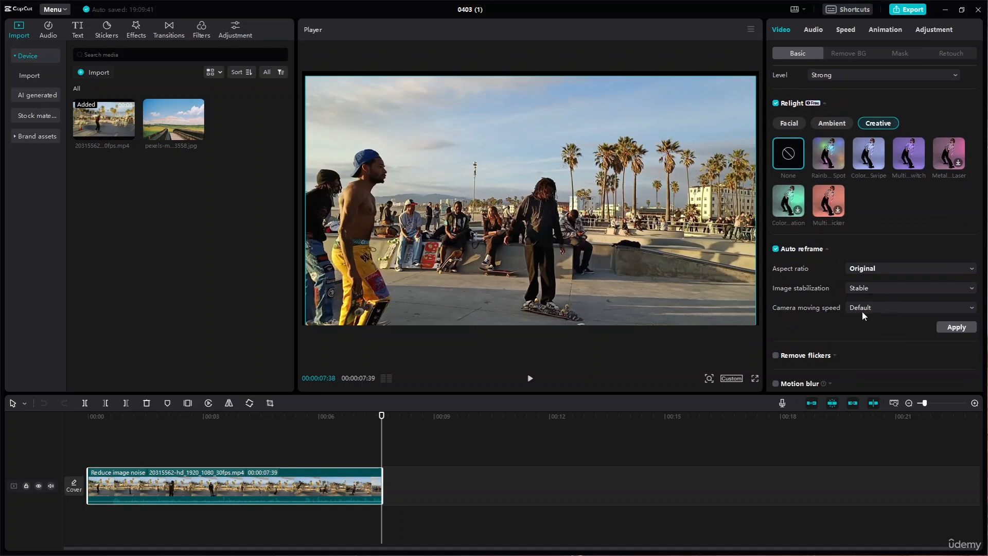
pyautogui.click(863, 311)
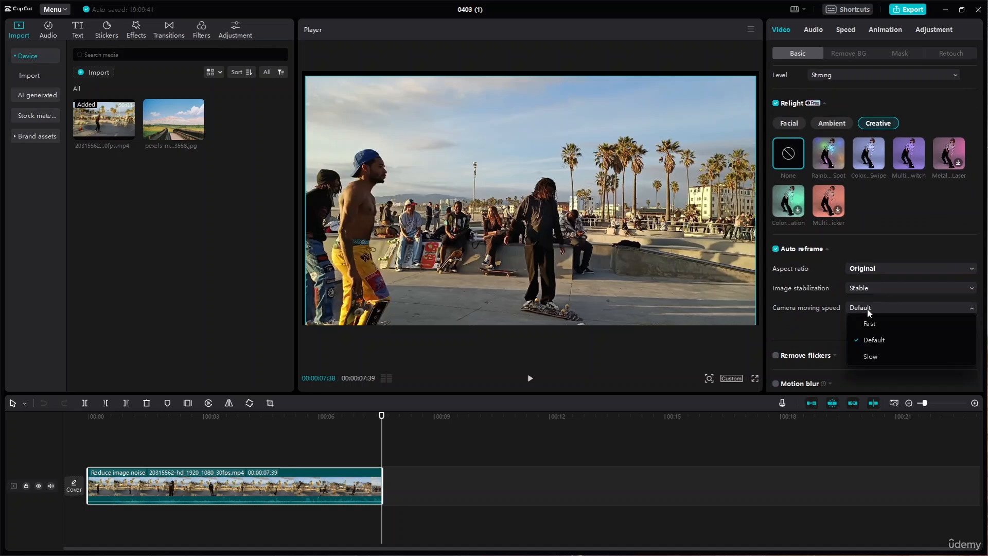
pyautogui.click(888, 361)
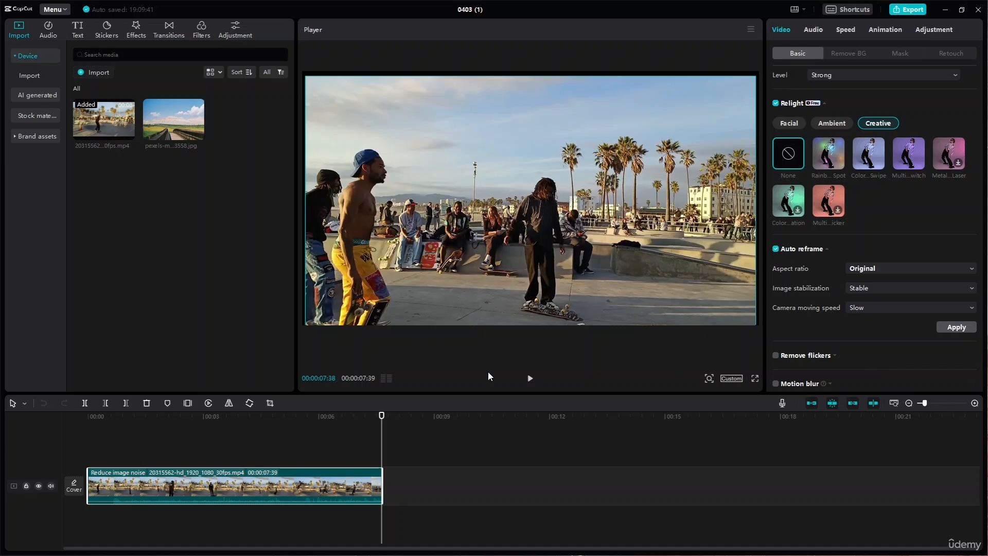
pyautogui.click(530, 380)
pyautogui.click(530, 379)
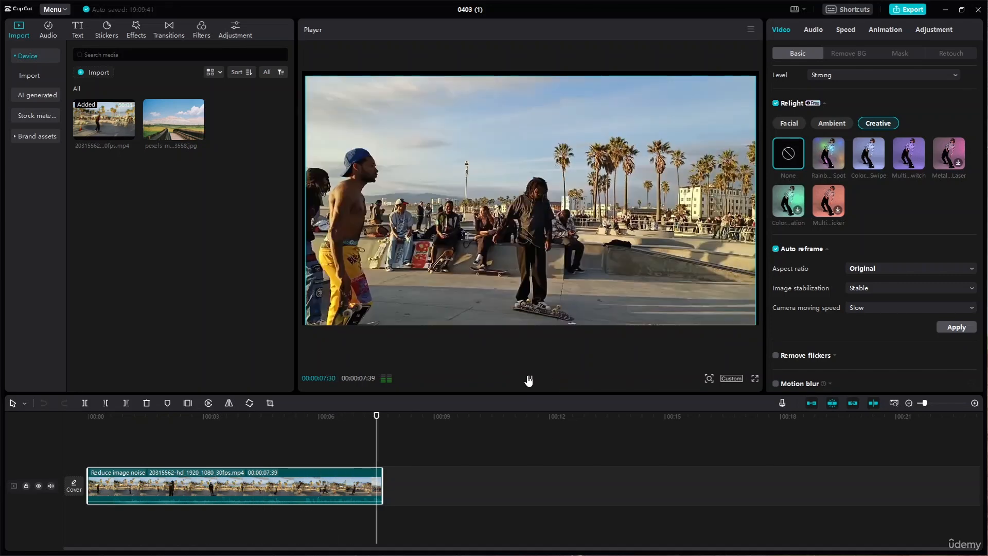
pyautogui.click(528, 380)
# Change Auto reframe's camera moving speed to Fast and preview the clip's motion.
pyautogui.click(865, 307)
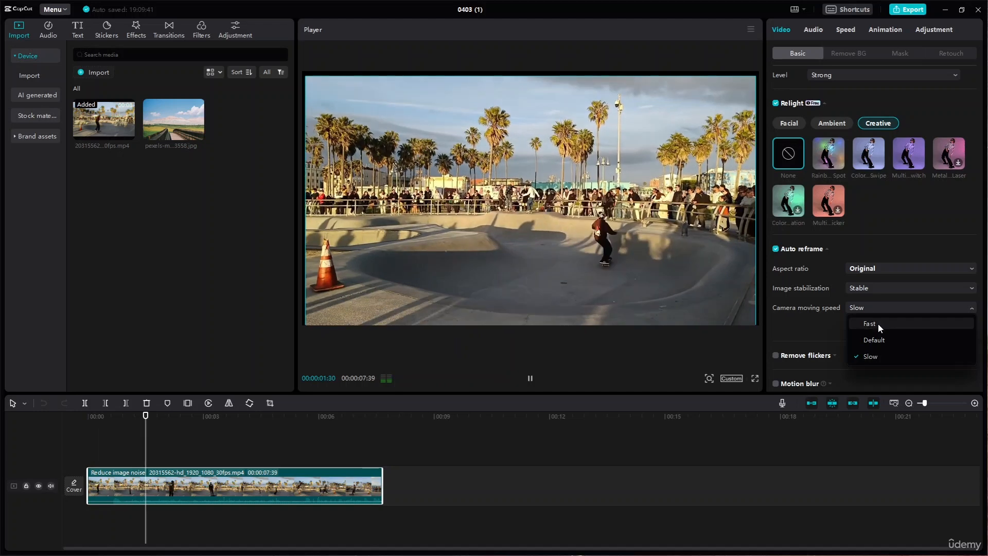
pyautogui.click(878, 323)
pyautogui.click(532, 381)
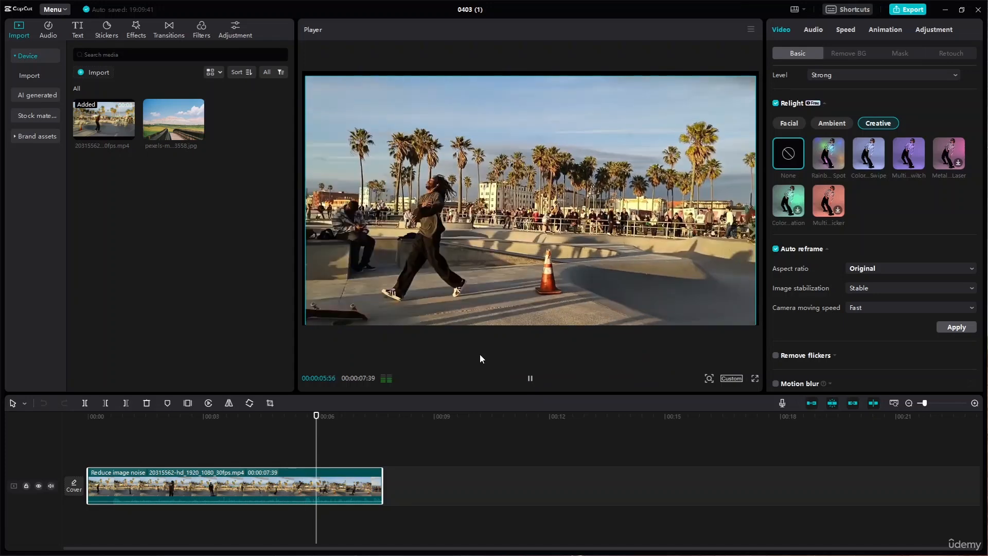
pyautogui.click(529, 382)
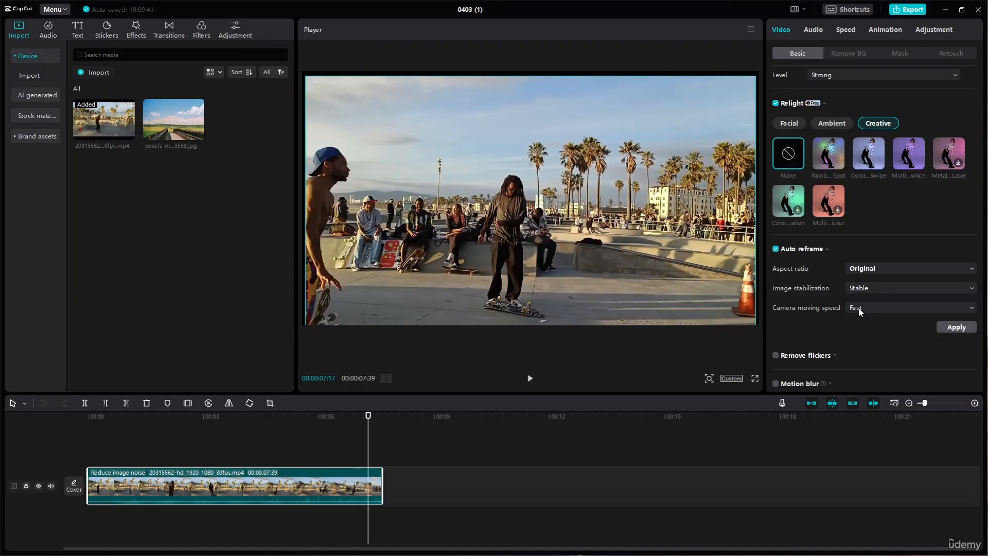
# Change Auto reframe's image stabilization to Flexible and preview the clip from about 00:00:04:13.
pyautogui.click(884, 288)
pyautogui.click(885, 303)
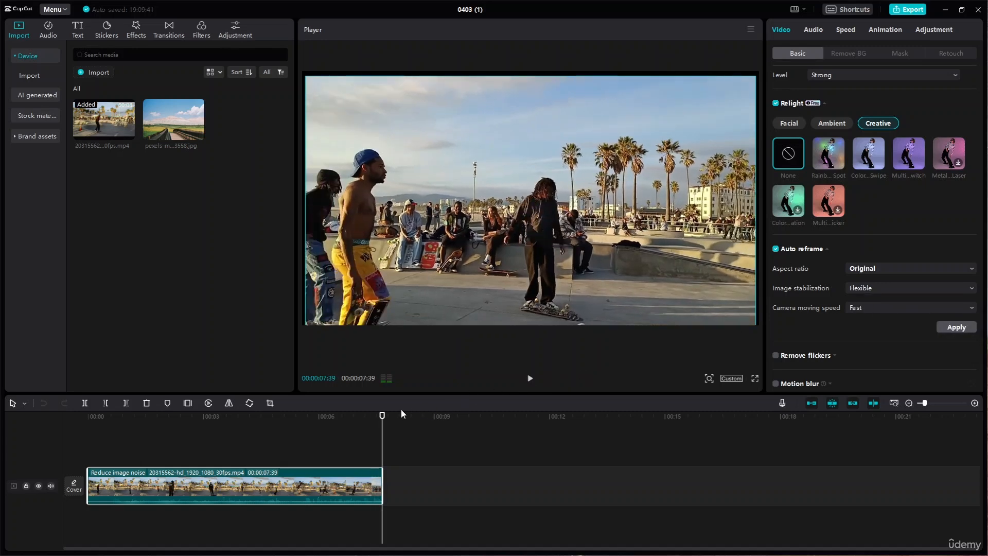
pyautogui.moveTo(381, 417); pyautogui.dragTo(250, 417)
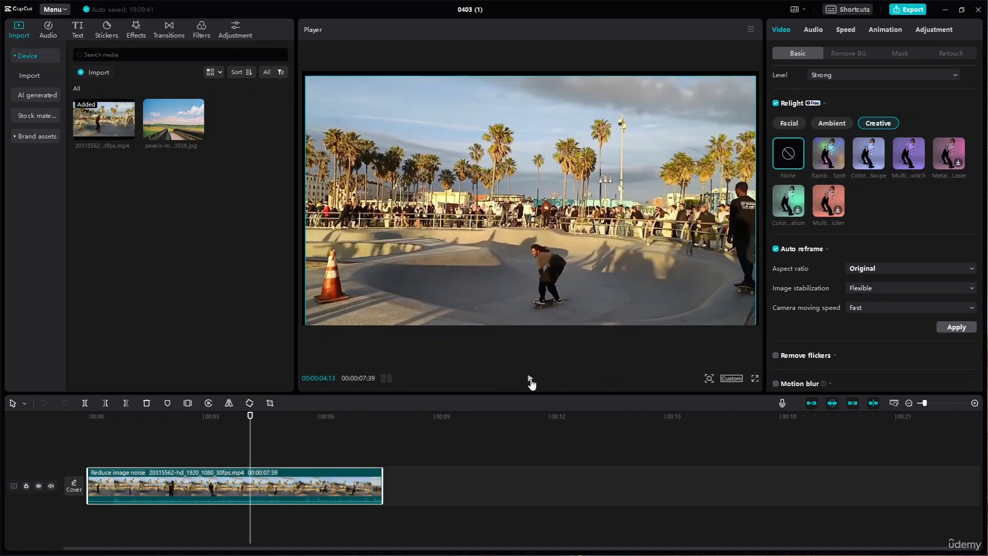
pyautogui.click(529, 380)
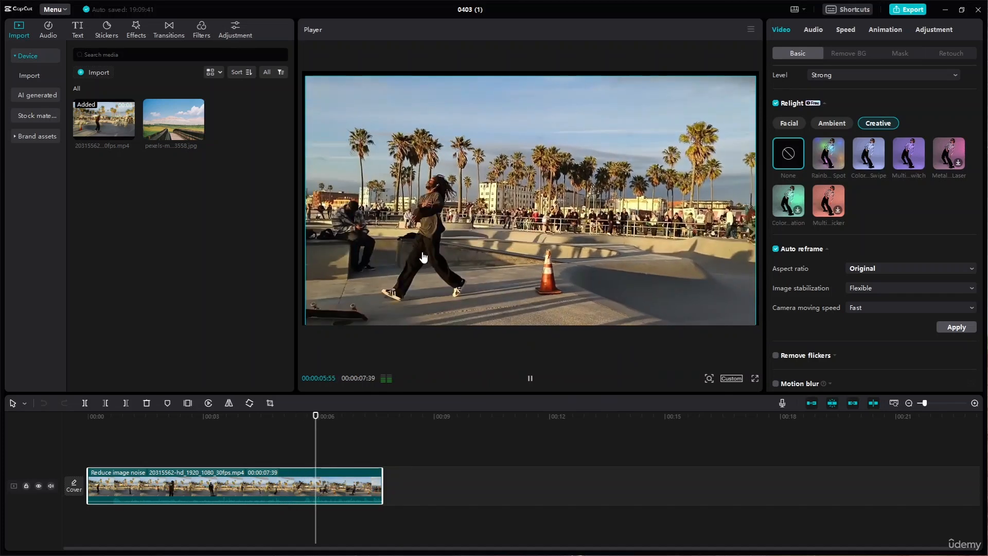
pyautogui.click(529, 379)
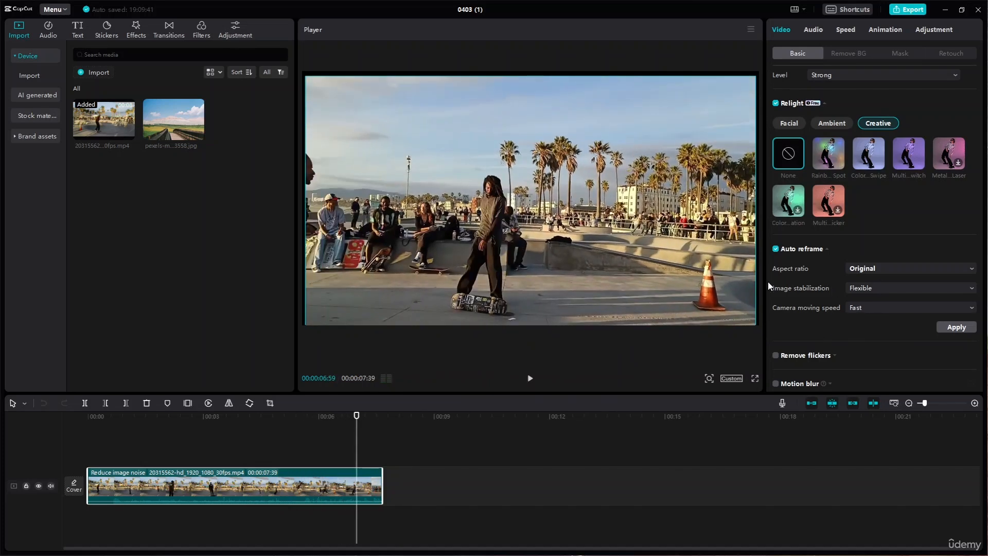
# Enable Remove flickers with Time-lapse mode and the Recommended level, and preview the clip.
pyautogui.scroll(-1, 792, 296)
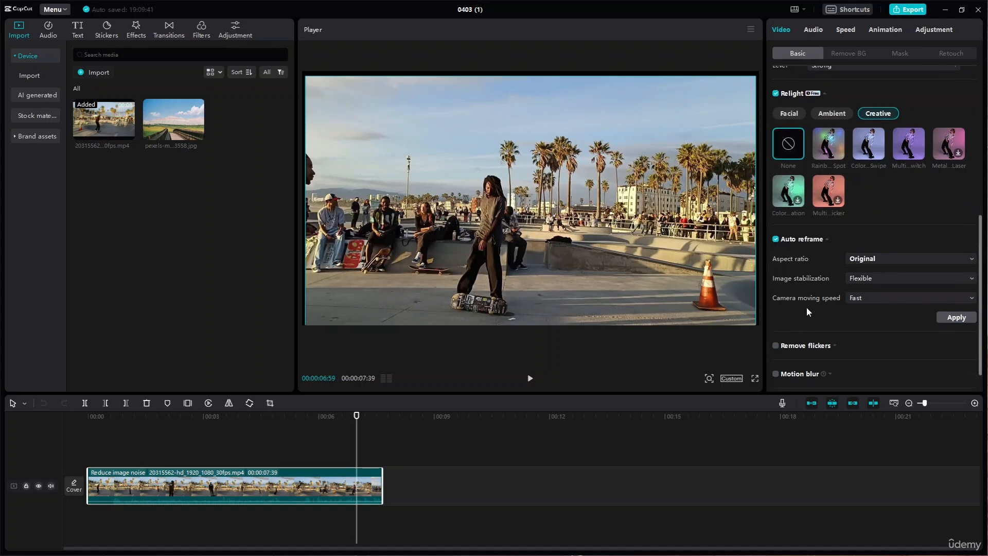
pyautogui.click(775, 346)
pyautogui.scroll(-2, 777, 353)
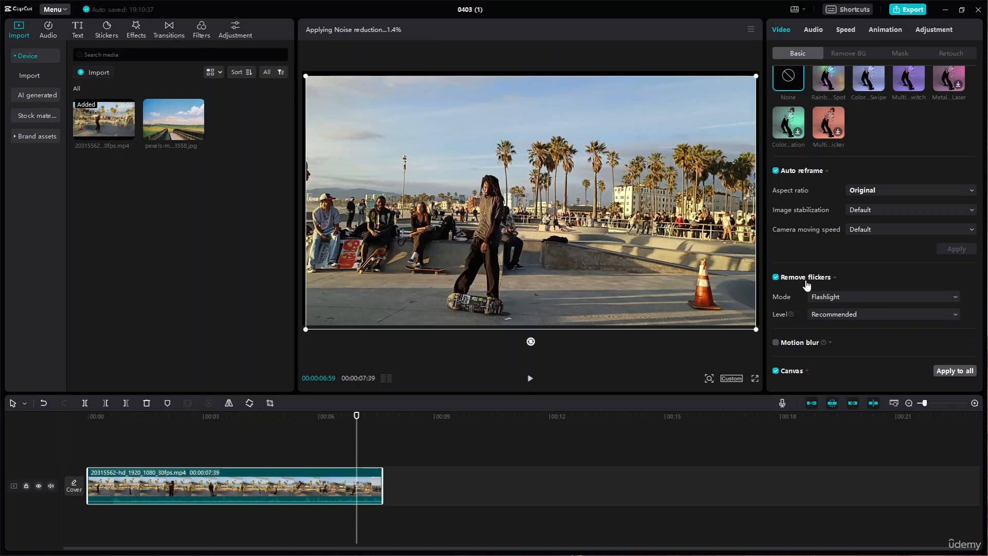
pyautogui.click(868, 297)
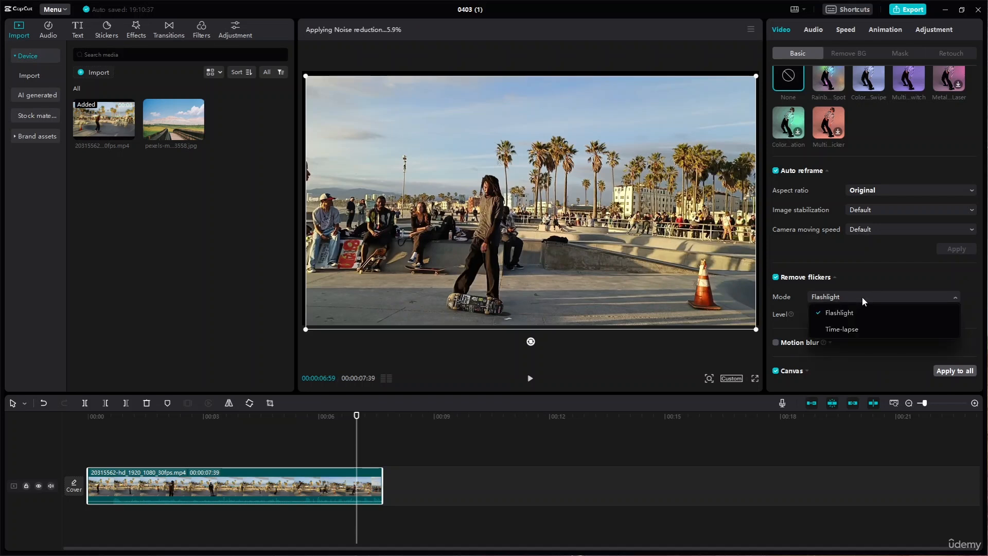
pyautogui.click(842, 329)
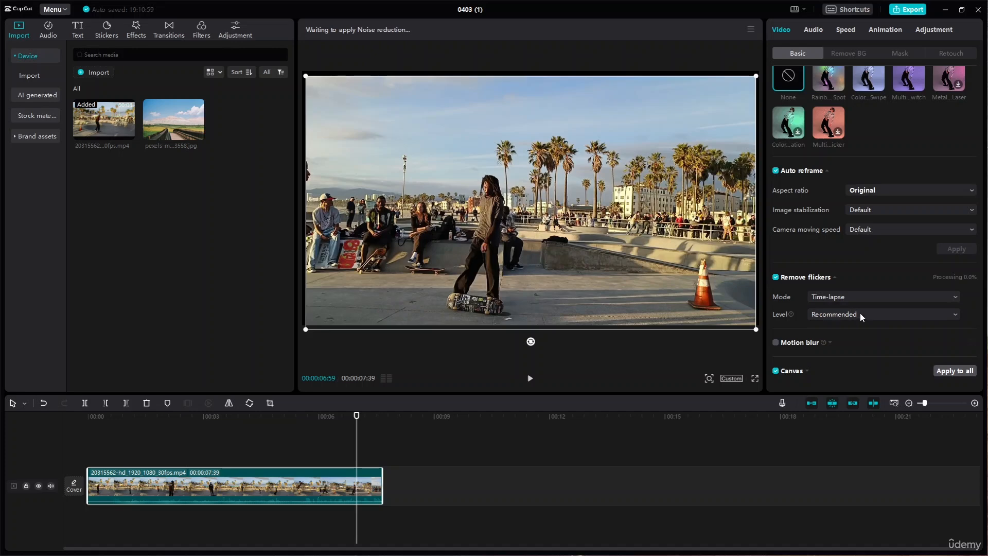
pyautogui.click(860, 313)
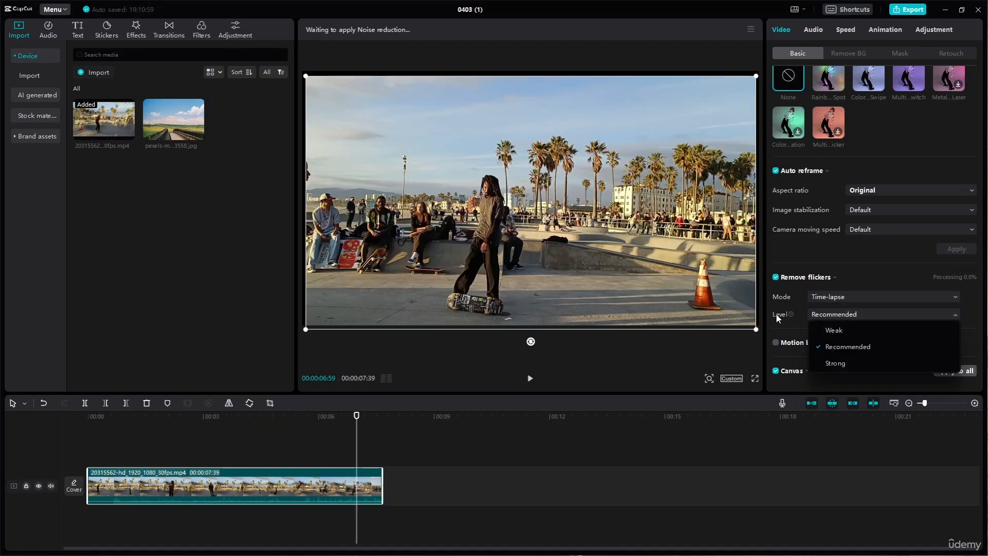
pyautogui.click(844, 346)
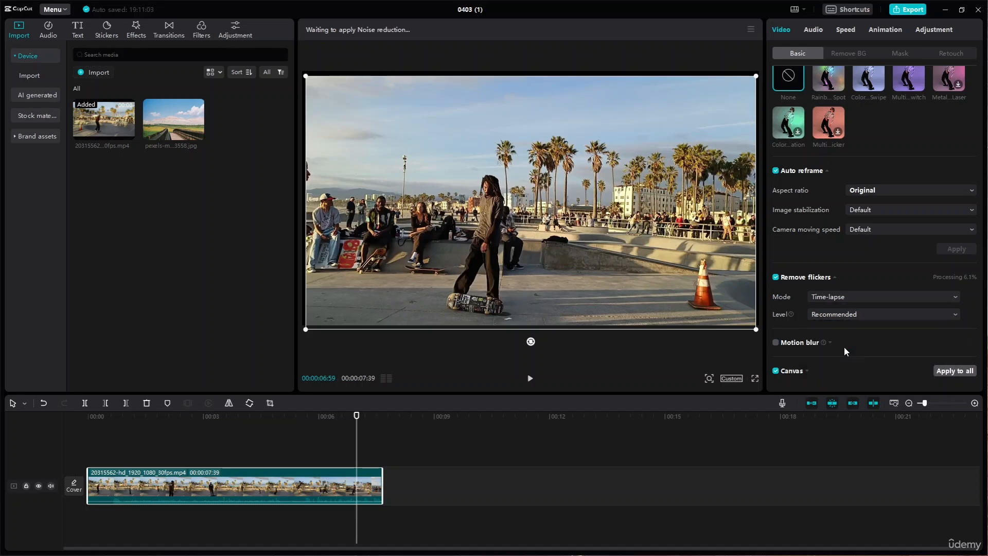
pyautogui.click(529, 378)
pyautogui.click(529, 381)
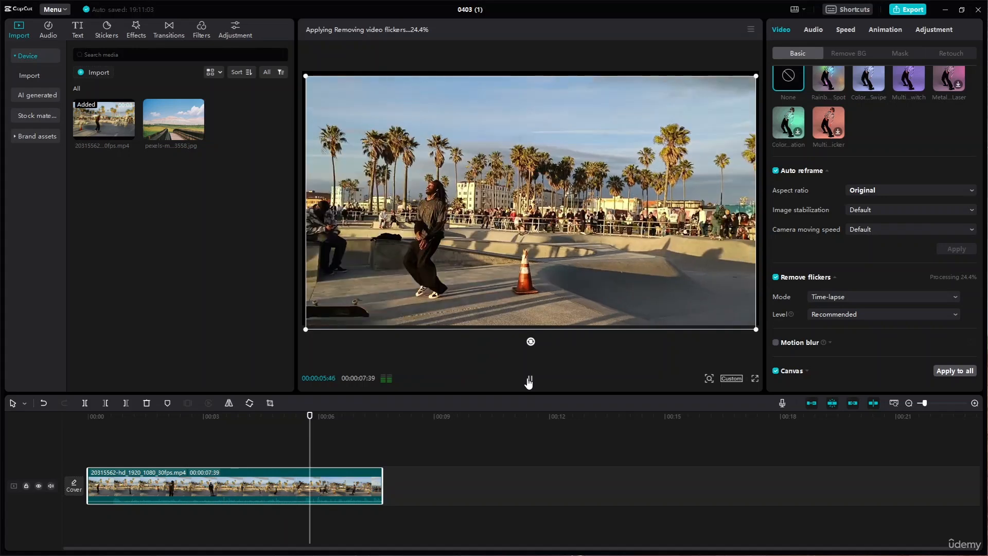
# Play the rest of the clip to its end to check the flicker removal.
pyautogui.click(529, 381)
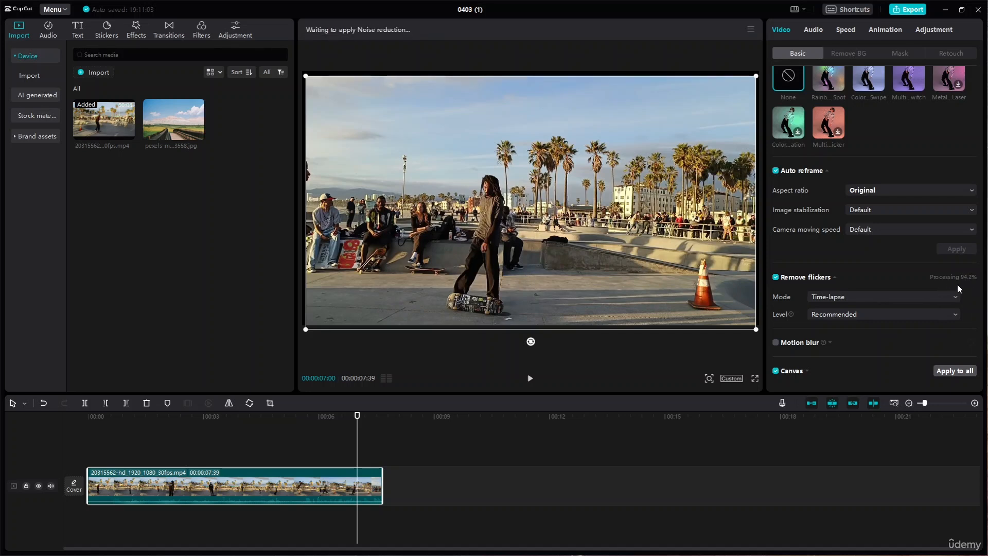
pyautogui.click(530, 379)
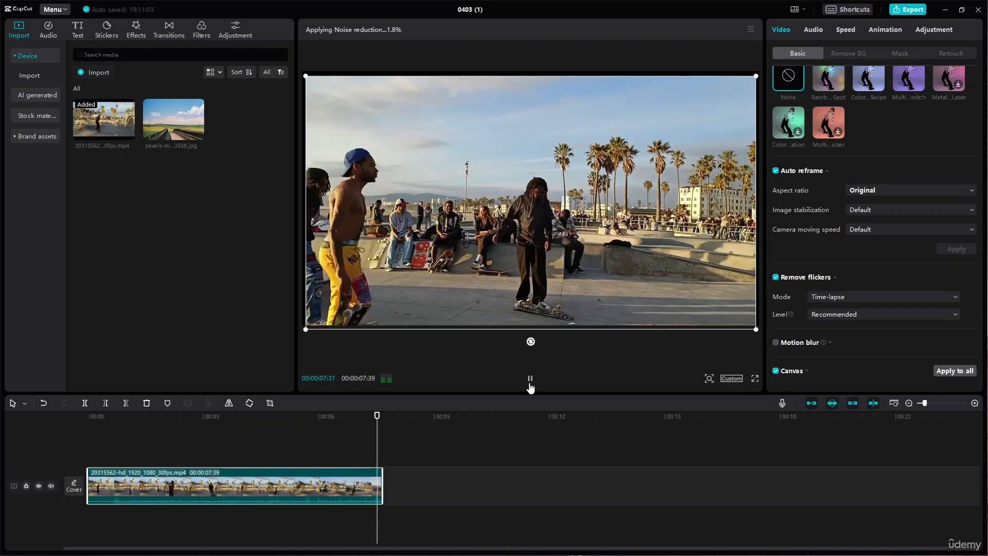
pyautogui.click(530, 383)
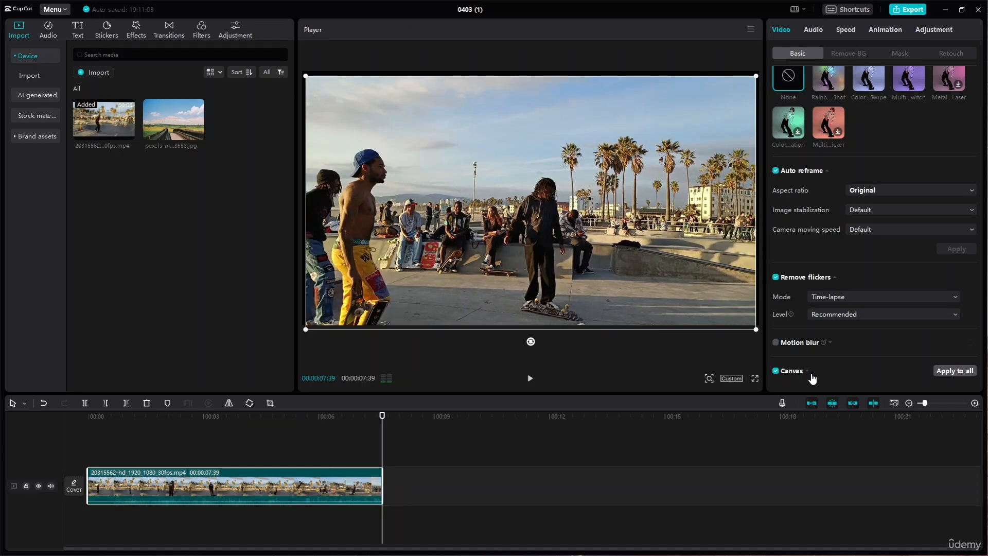
# Enable Motion blur on the clip with Blur set to 93, and play the clip to check the effect.
pyautogui.click(803, 342)
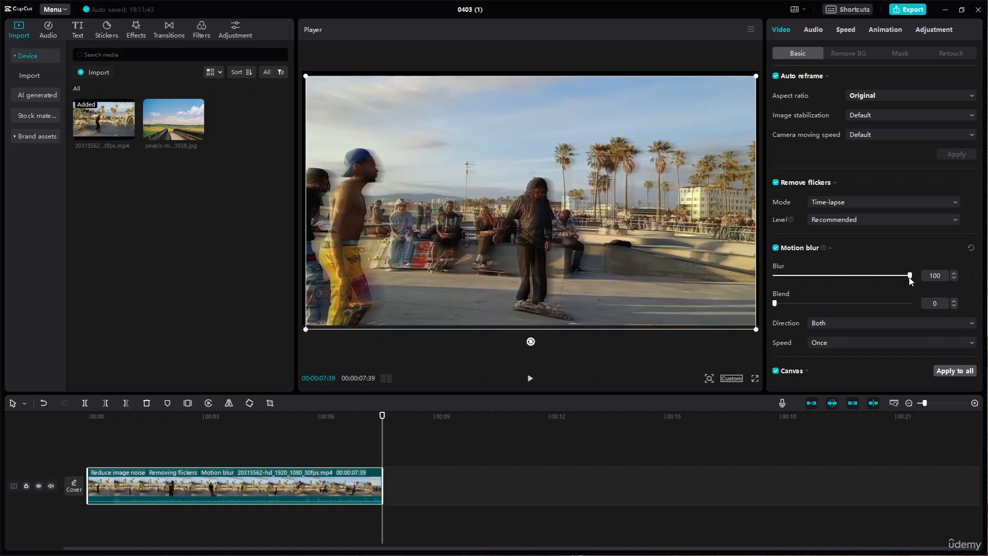
pyautogui.moveTo(907, 276)
pyautogui.mouseDown()
pyautogui.moveTo(882, 276)
pyautogui.moveTo(900, 278)
pyautogui.mouseUp()
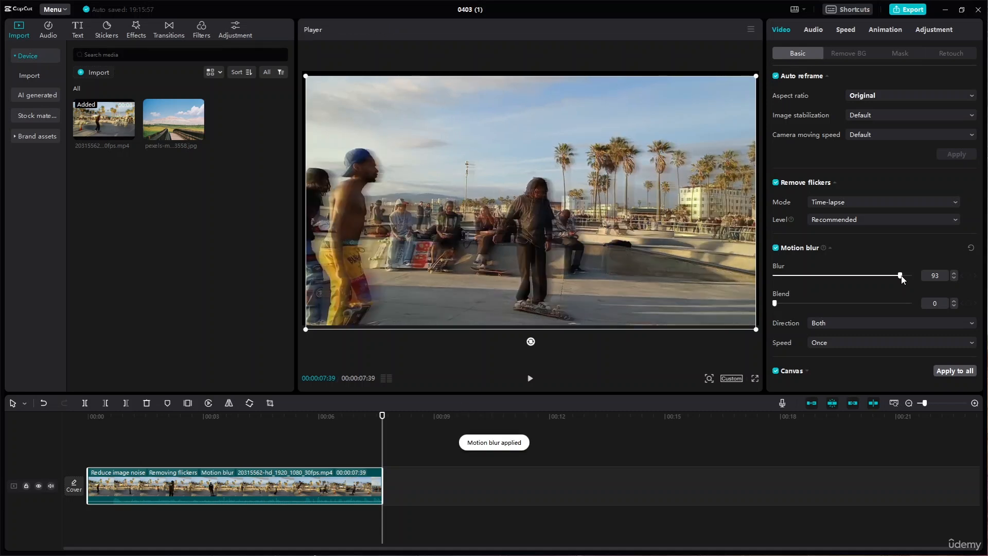
pyautogui.click(531, 379)
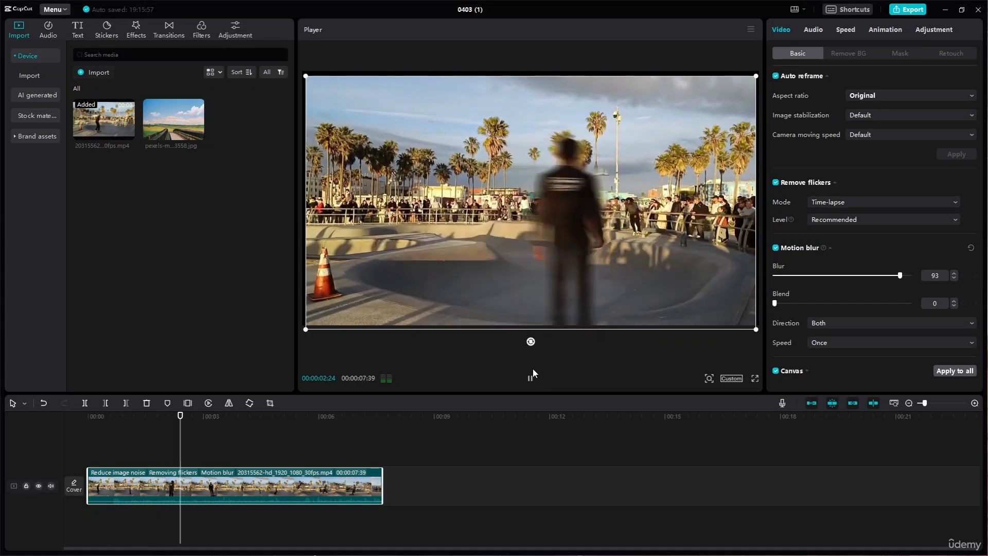
pyautogui.click(530, 379)
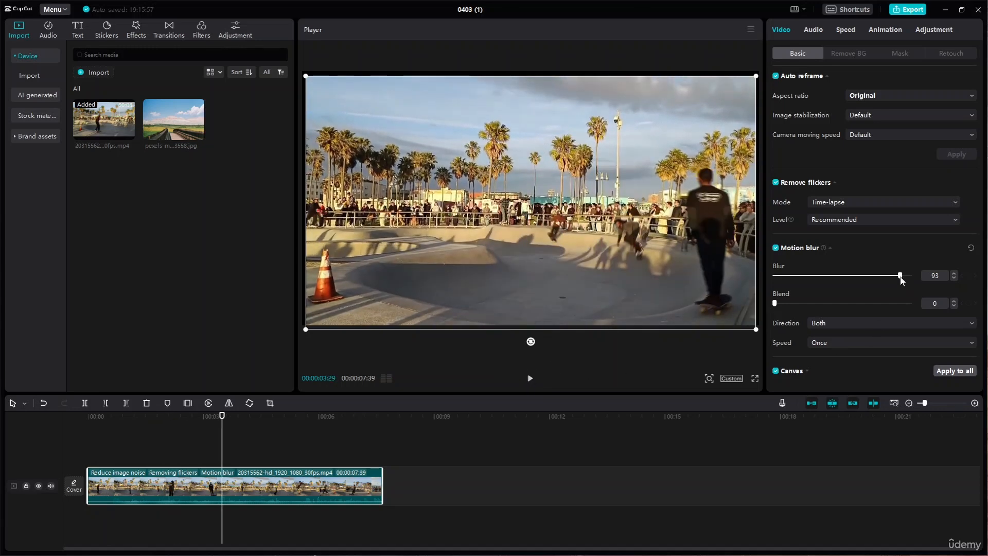
# Set the motion blur's Blur to 82 and Blend to 32, keeping Direction at Both and Speed at Once.
pyautogui.moveTo(901, 276); pyautogui.dragTo(885, 276)
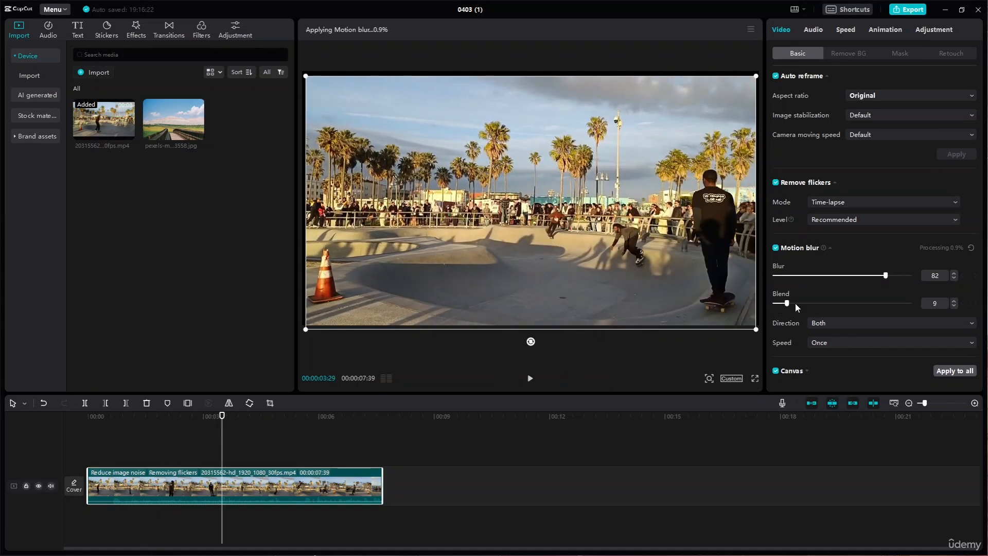
pyautogui.moveTo(795, 303); pyautogui.dragTo(818, 304)
pyautogui.click(862, 323)
pyautogui.click(860, 325)
pyautogui.click(850, 344)
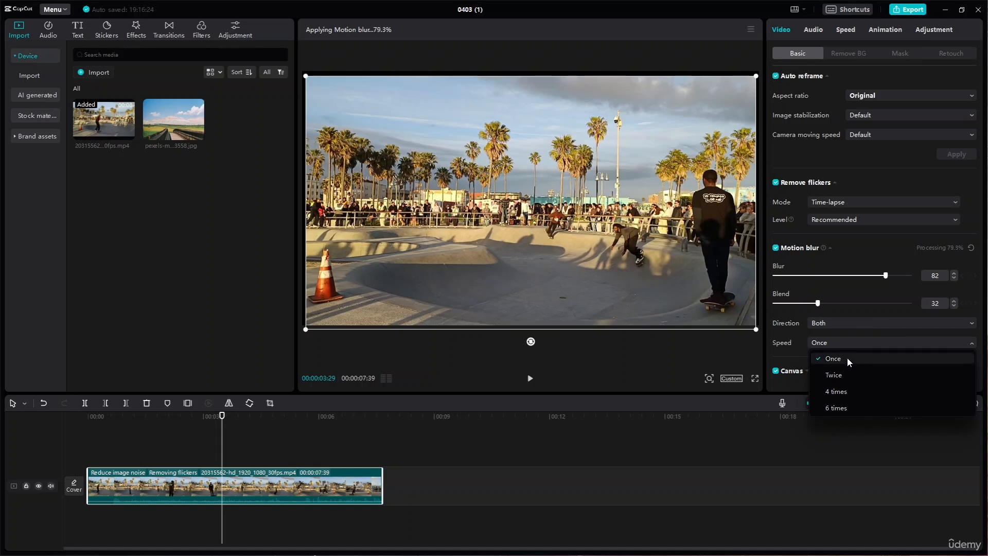
pyautogui.click(847, 357)
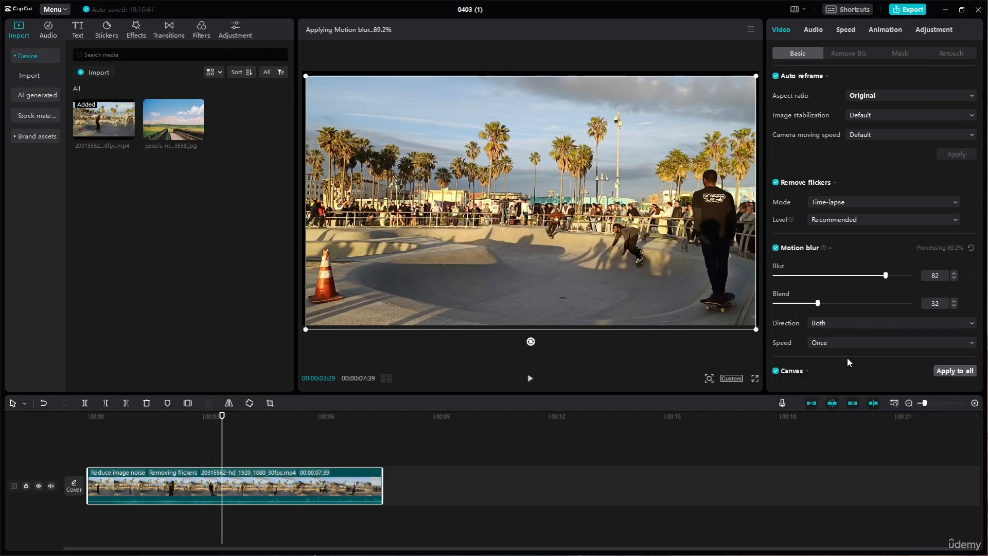
# Preview the motion-blurred clip, lower Blur to 43, and collapse the Motion blur settings.
pyautogui.click(527, 380)
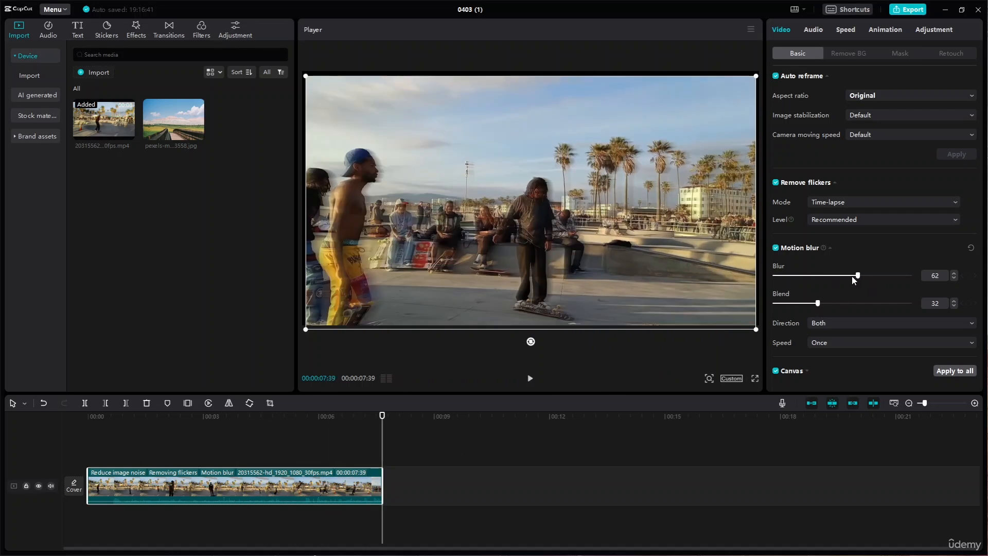
pyautogui.moveTo(835, 276); pyautogui.dragTo(831, 276)
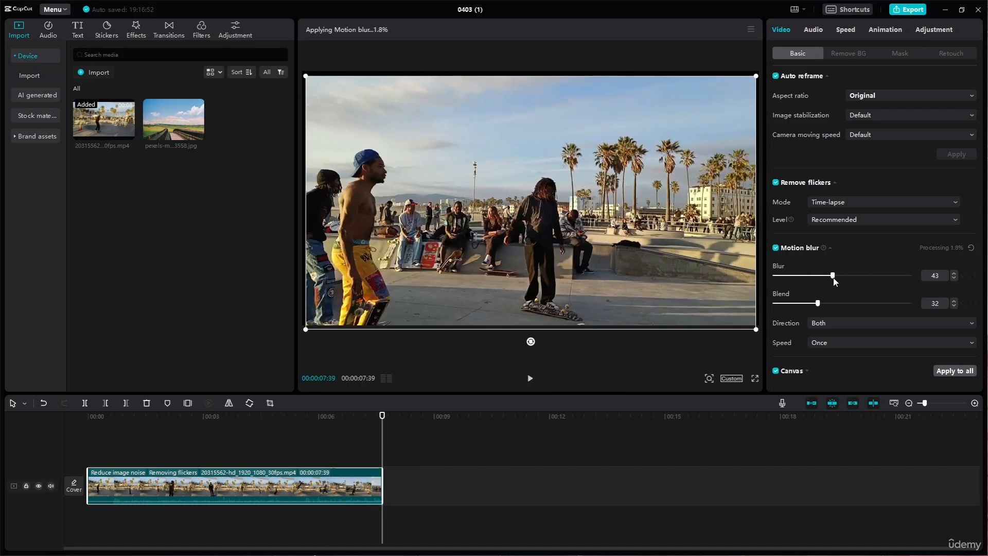
pyautogui.click(829, 248)
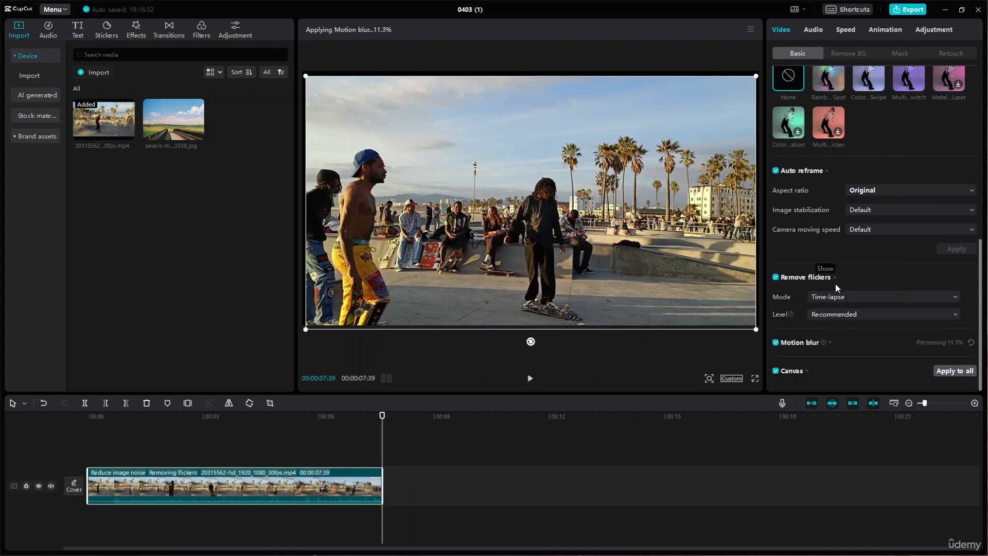
# Set the clip's canvas to Blur, try the blur presets up to the strongest, and check the frame at 00:00:06:41.
pyautogui.click(806, 370)
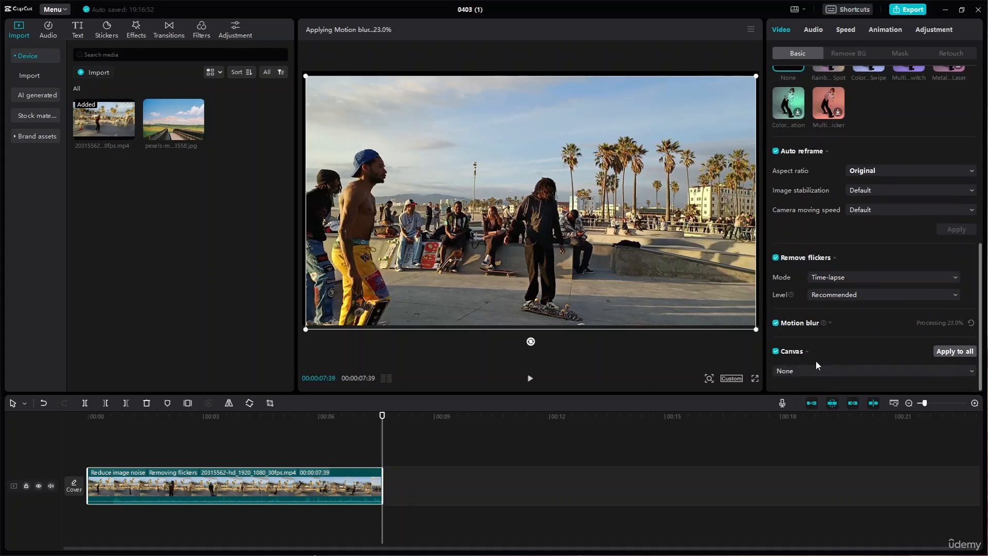
pyautogui.click(884, 379)
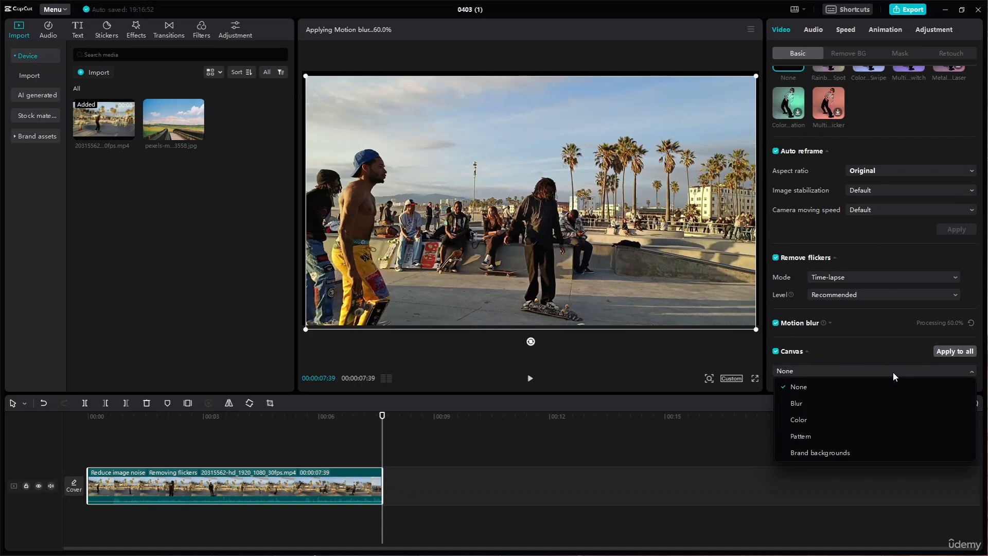
pyautogui.click(823, 404)
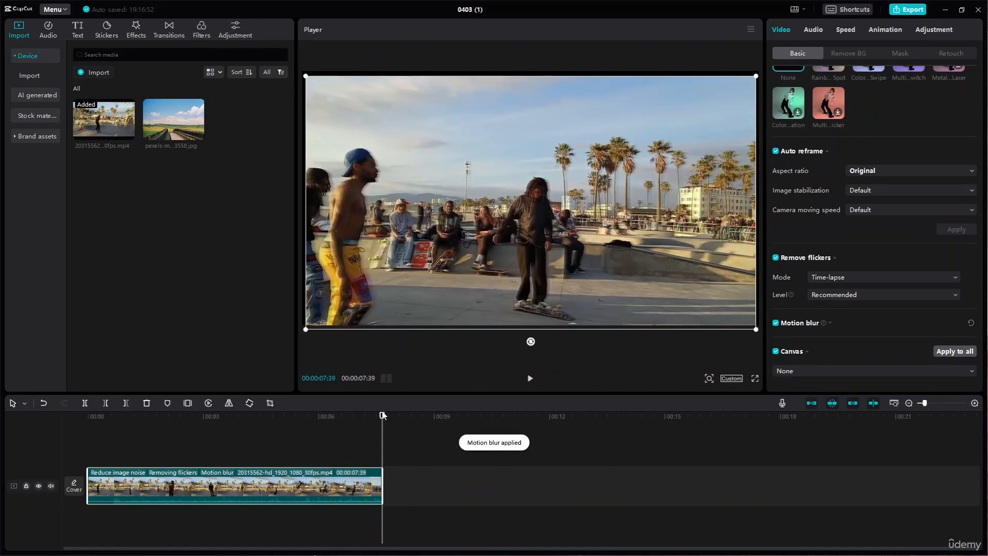
pyautogui.click(814, 372)
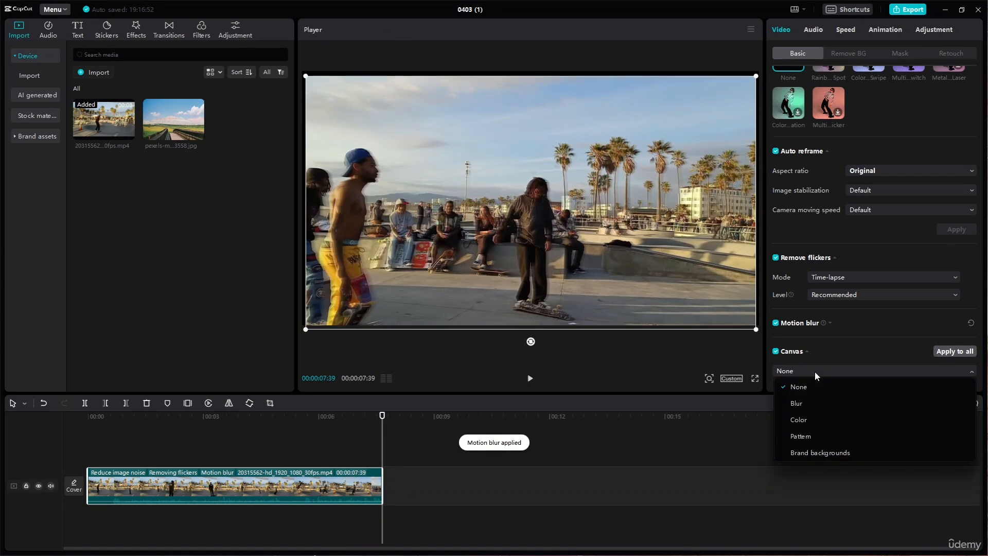
pyautogui.click(799, 405)
pyautogui.scroll(-2, 821, 360)
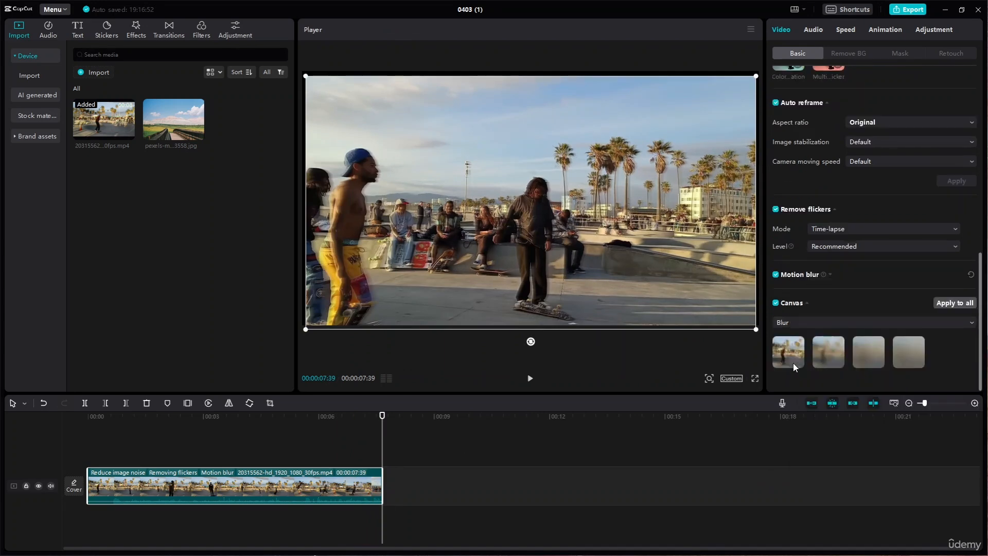
pyautogui.click(794, 362)
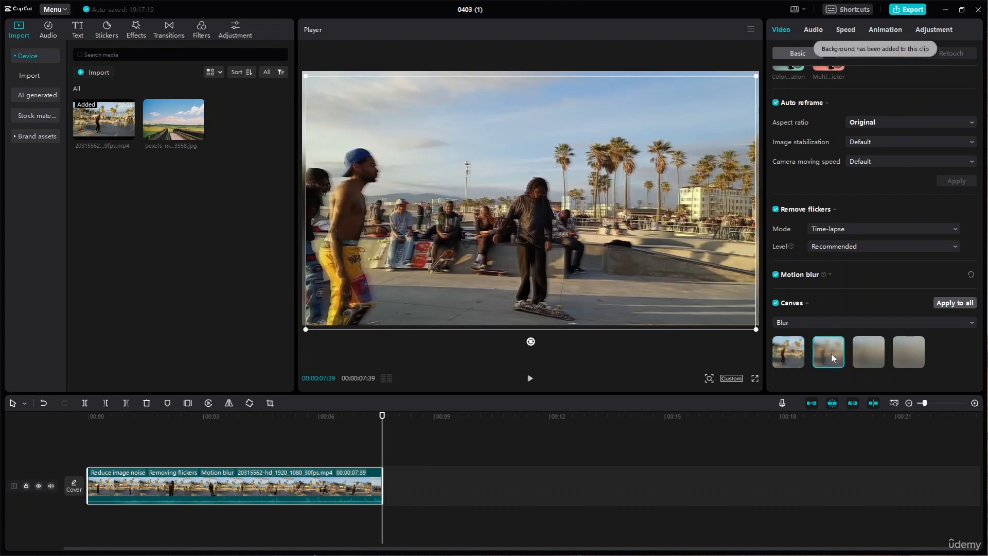
pyautogui.click(868, 354)
pyautogui.click(922, 357)
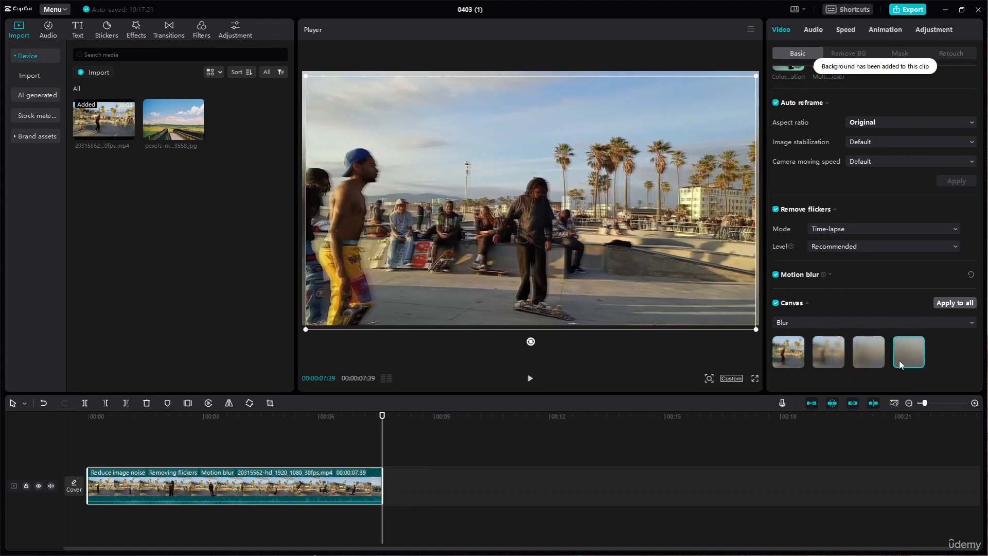
pyautogui.moveTo(381, 415); pyautogui.dragTo(345, 416)
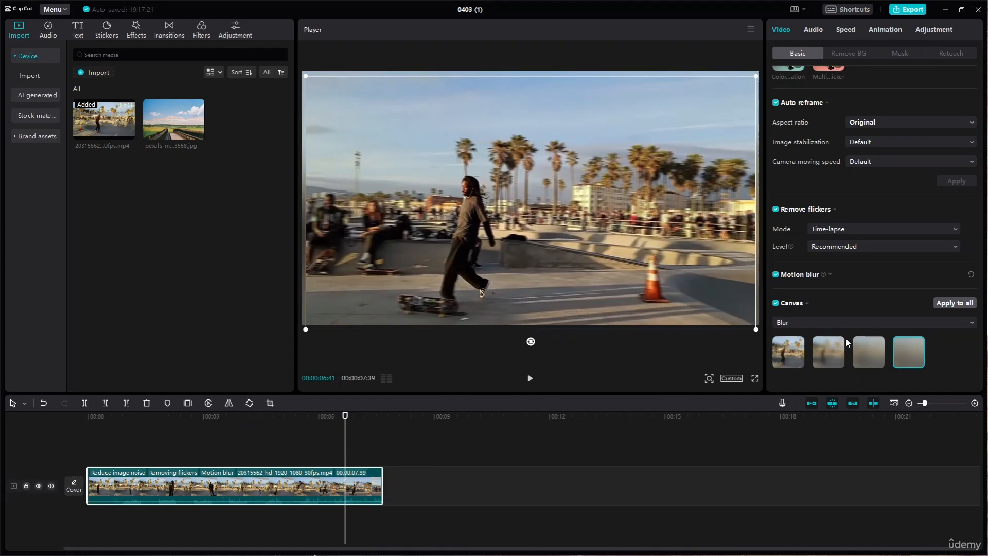
# Switch the canvas to Color and try dark gray, light pink and salmon backgrounds, checking the frame at 00:00:04:15.
pyautogui.click(847, 322)
pyautogui.click(801, 370)
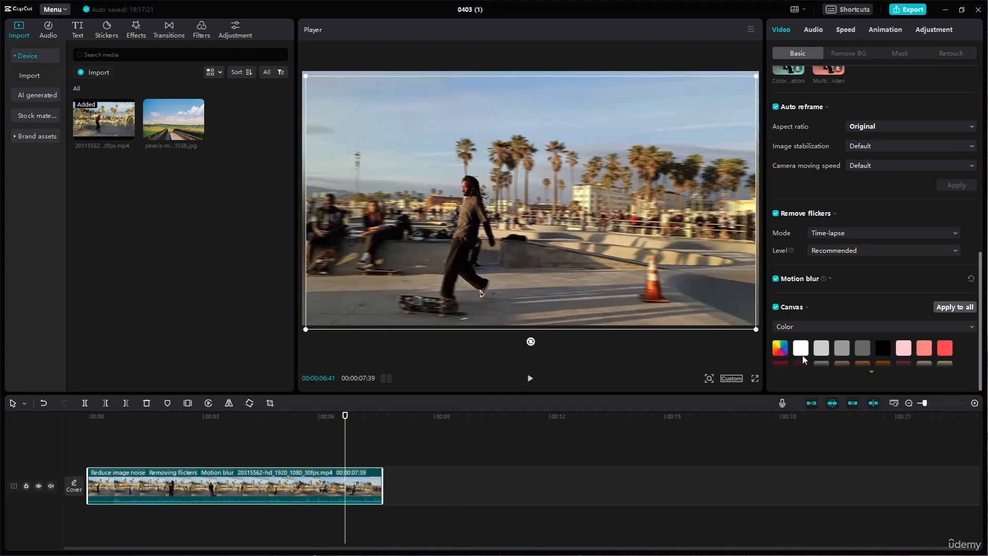
pyautogui.click(863, 348)
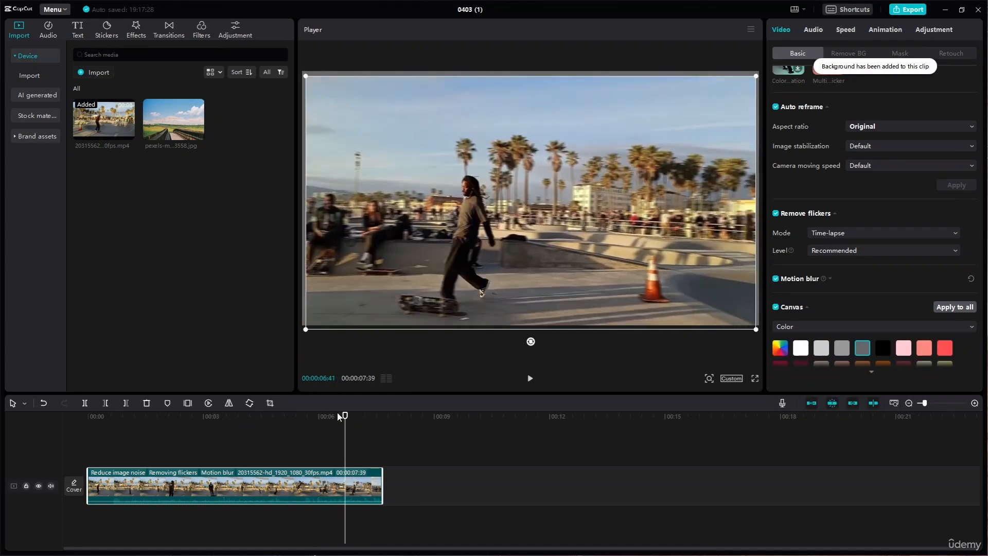
pyautogui.moveTo(344, 416); pyautogui.dragTo(251, 426)
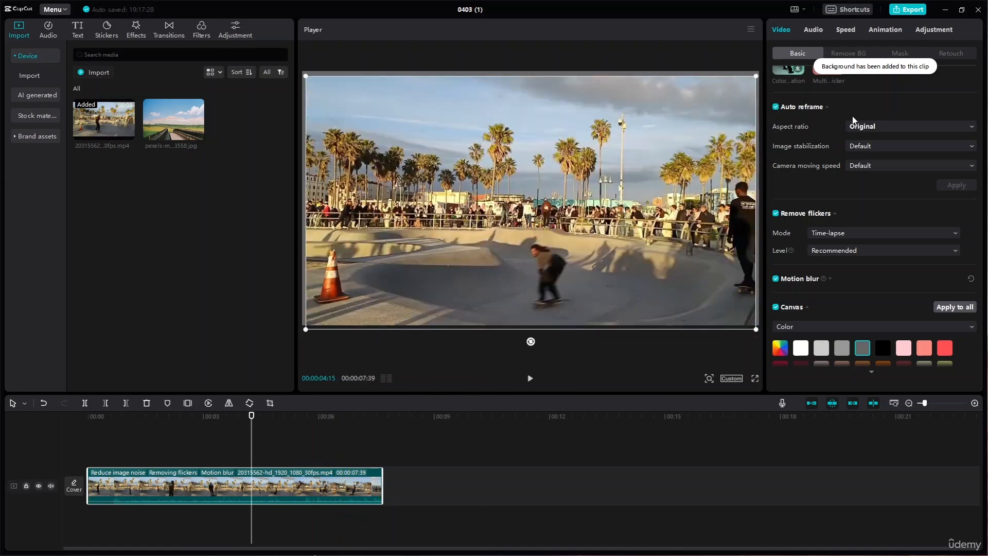
pyautogui.click(910, 350)
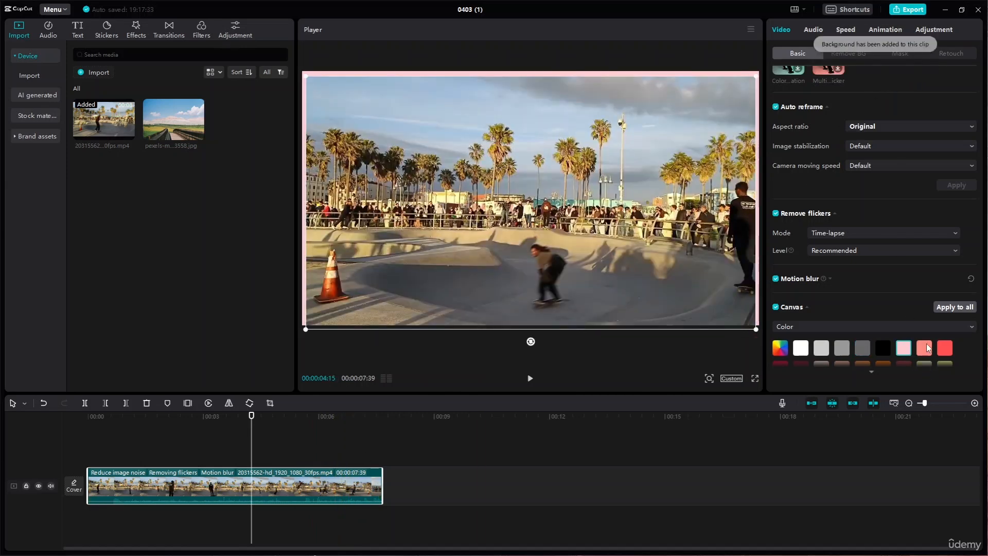
pyautogui.click(924, 348)
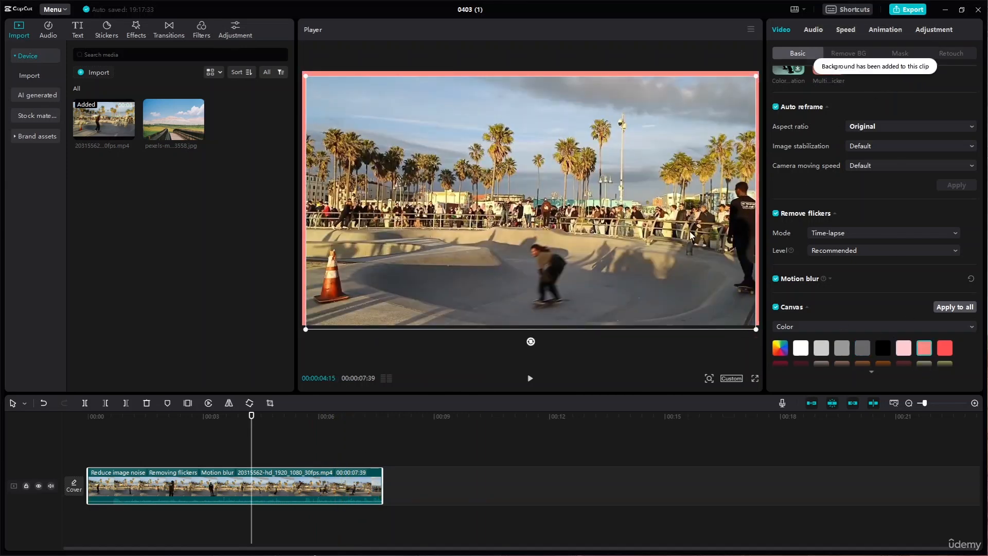
# Switch the canvas to Pattern and apply the dark red holiday pattern as the clip's background.
pyautogui.click(848, 328)
pyautogui.click(823, 391)
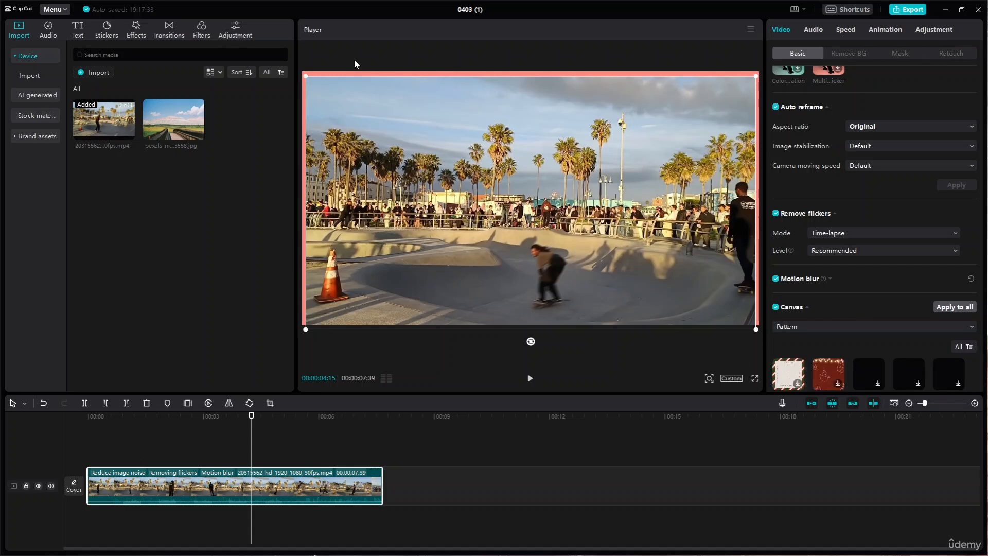
pyautogui.click(840, 385)
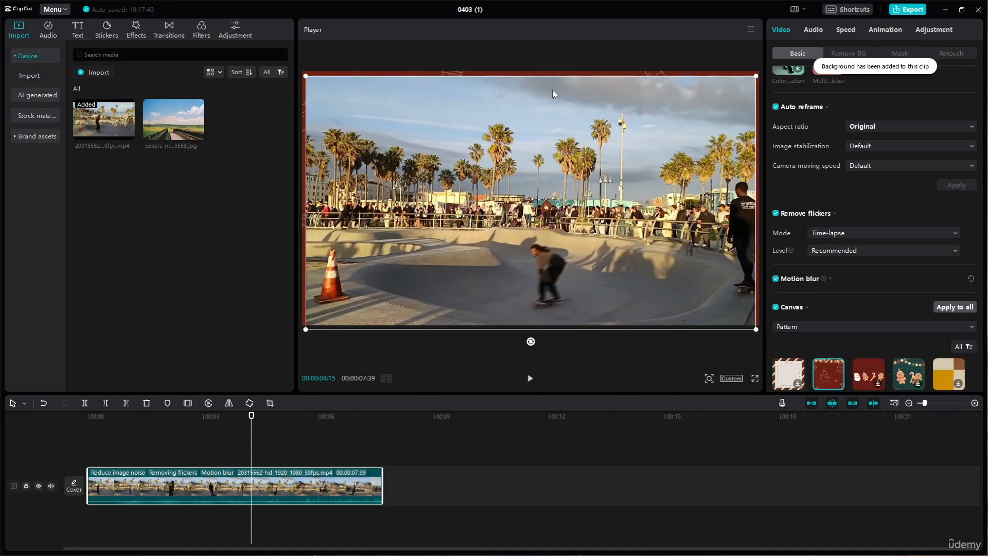
# Look at the canvas's Brand backgrounds option and collapse the Canvas settings.
pyautogui.click(904, 329)
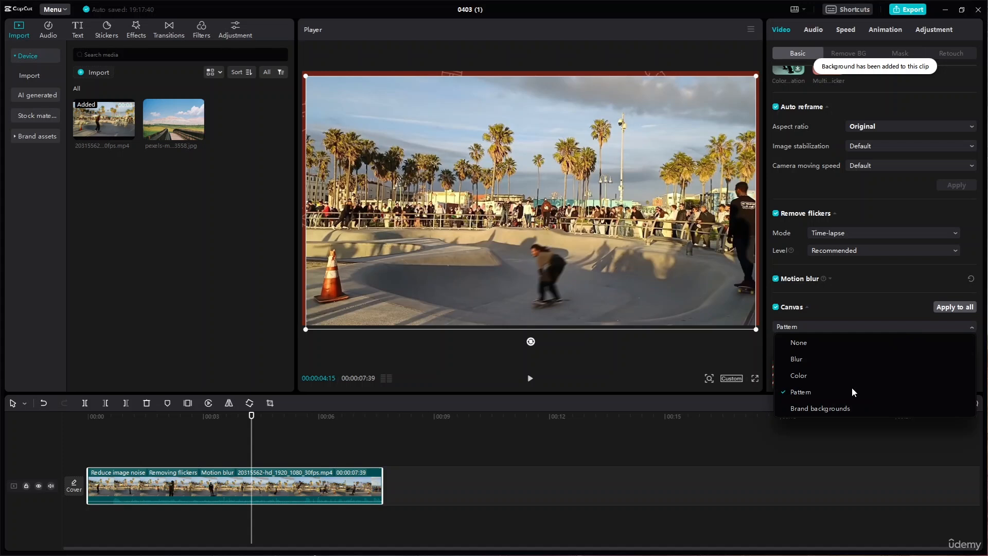
pyautogui.click(834, 409)
pyautogui.scroll(-1, 844, 350)
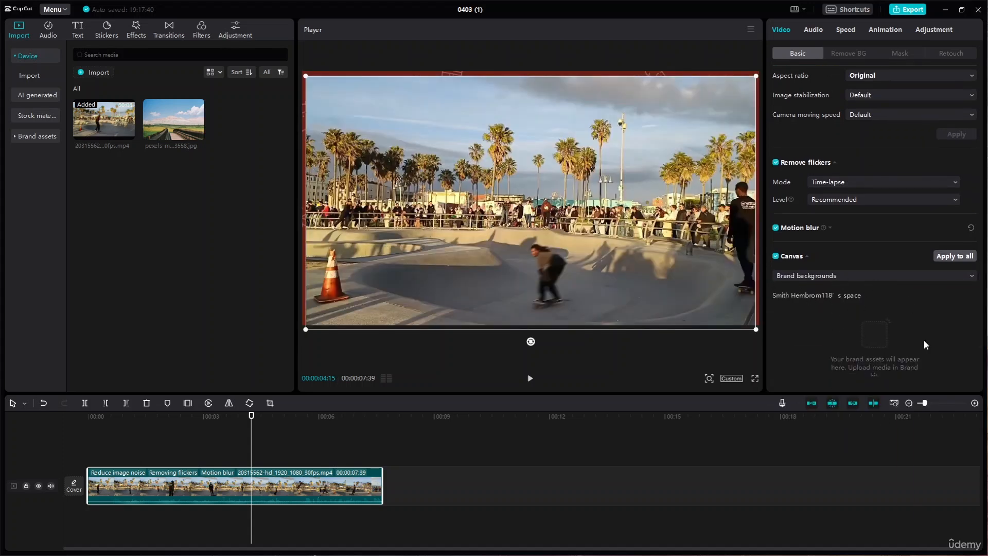
pyautogui.click(837, 276)
pyautogui.scroll(2, 838, 263)
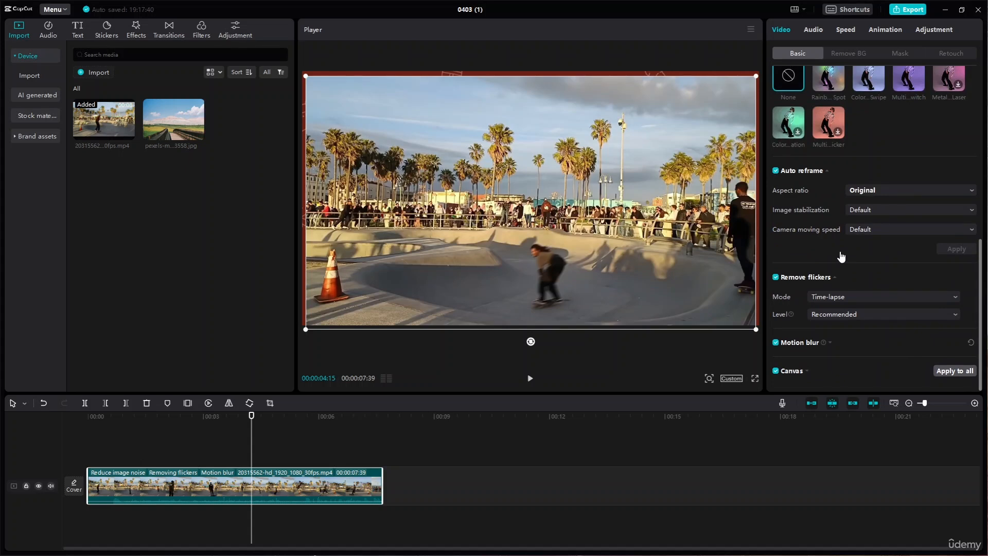
# Enable Stabilize on the clip at the Recommended level, accepting the removal of Auto reframe.
pyautogui.scroll(4, 840, 256)
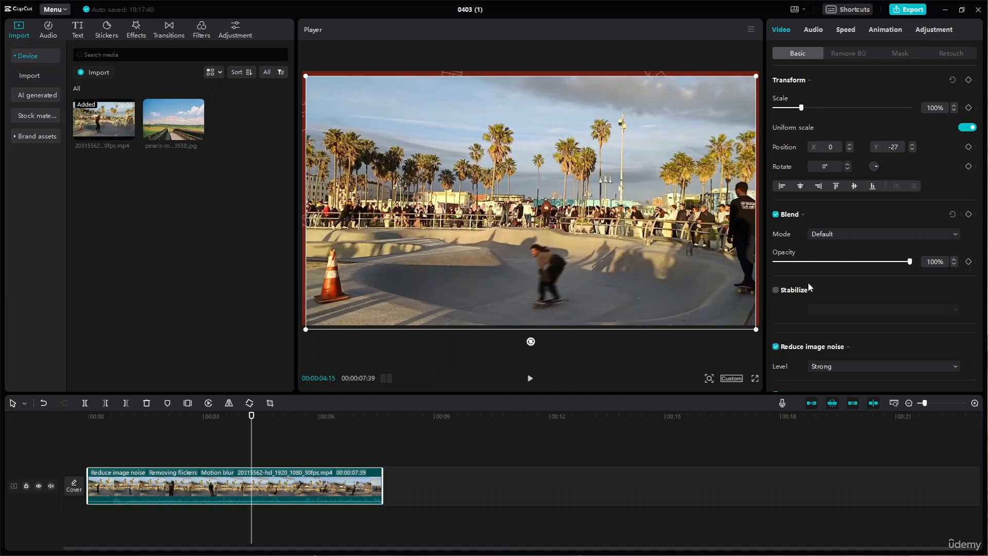
pyautogui.click(779, 289)
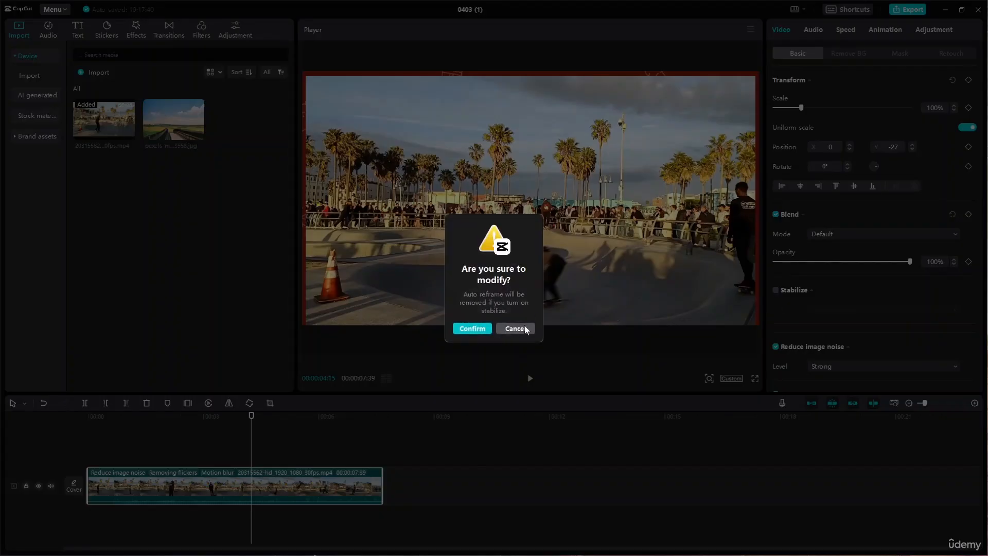
pyautogui.click(514, 329)
pyautogui.click(779, 290)
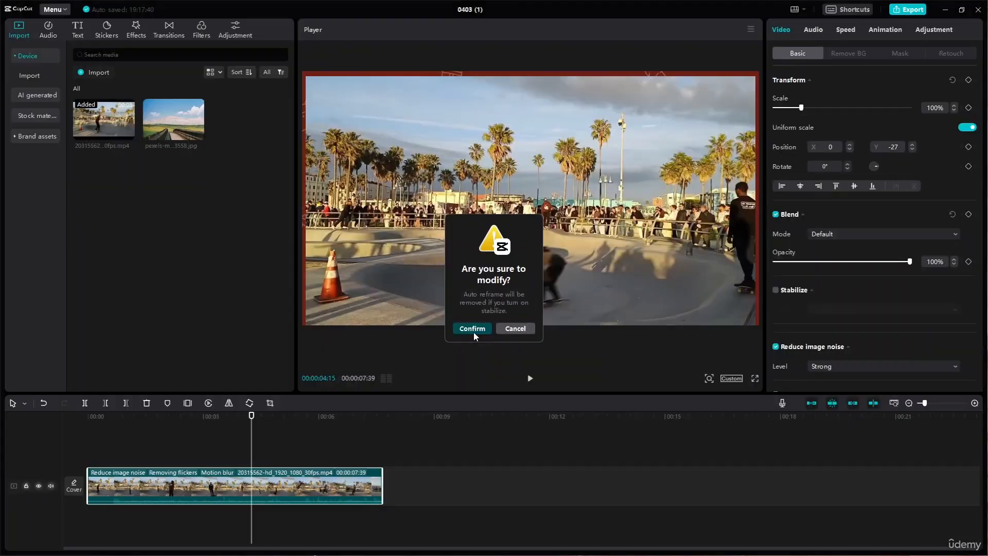
pyautogui.click(473, 331)
pyautogui.scroll(-2, 954, 220)
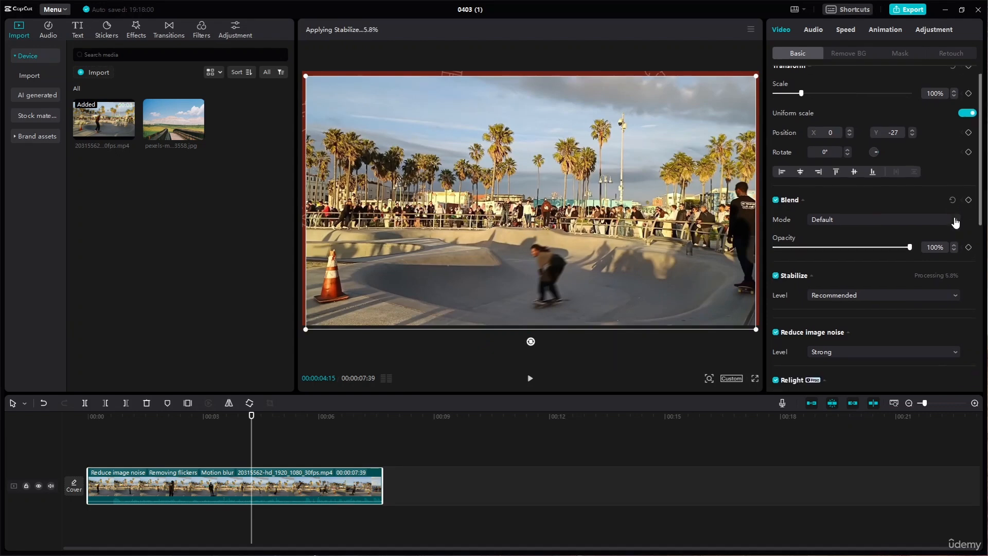
# Enable Auto reframe on the skateboard clip again, accepting the removal of Stabilize.
pyautogui.scroll(-15, 943, 251)
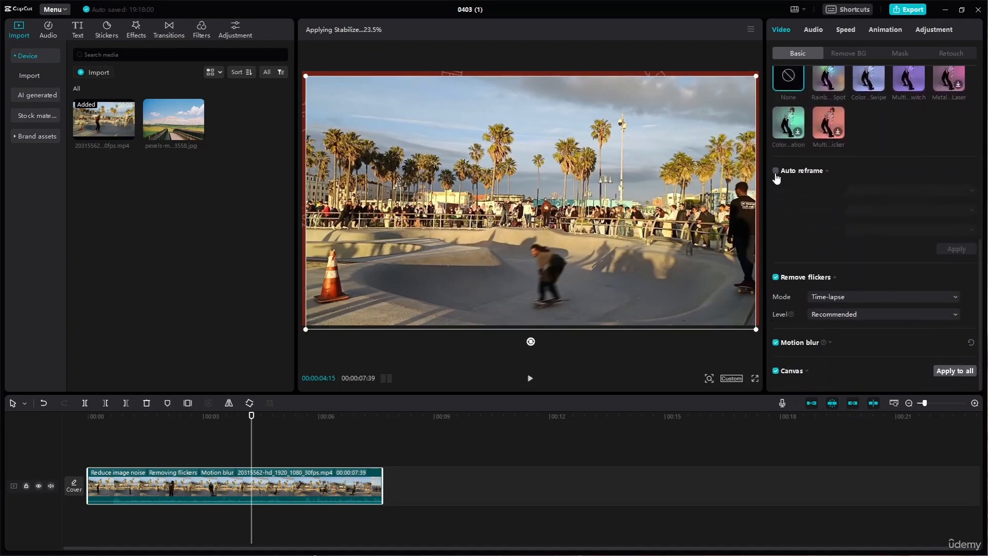
pyautogui.click(775, 170)
pyautogui.click(480, 331)
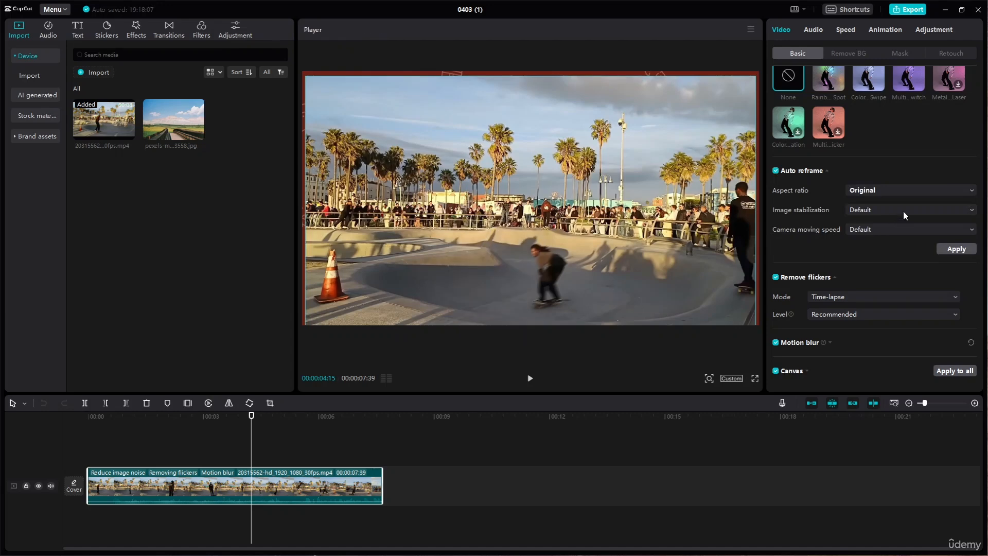
pyautogui.scroll(15, 882, 236)
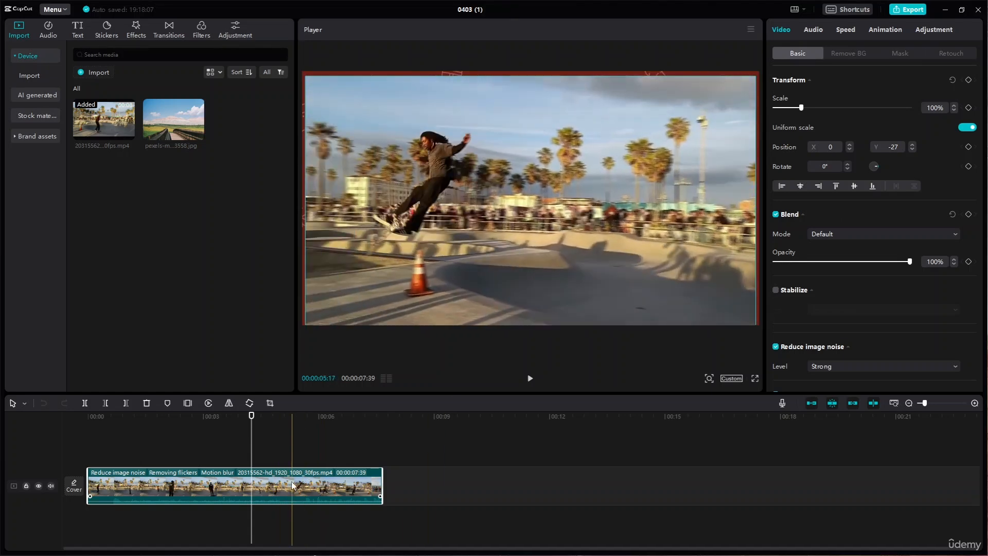
# Place the landscape photo on a track above the skateboard video and delete the video clip.
pyautogui.moveTo(173, 119); pyautogui.dragTo(303, 449)
pyautogui.click(319, 416)
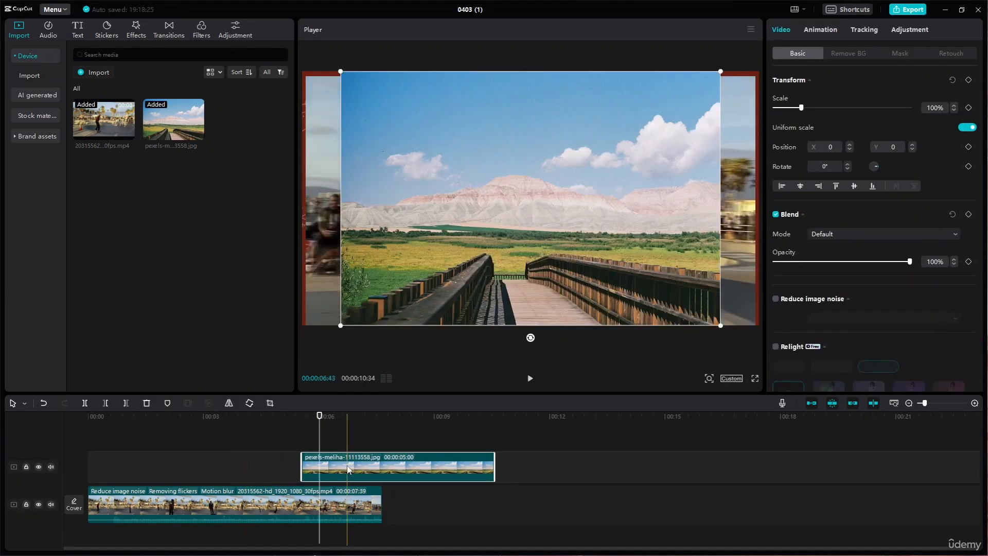
pyautogui.click(329, 516)
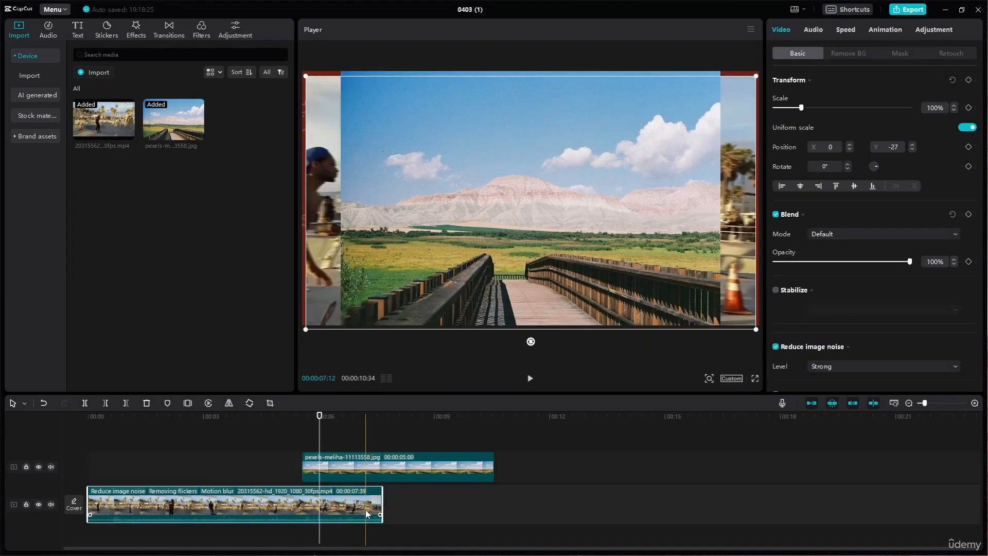
pyautogui.press('Delete')
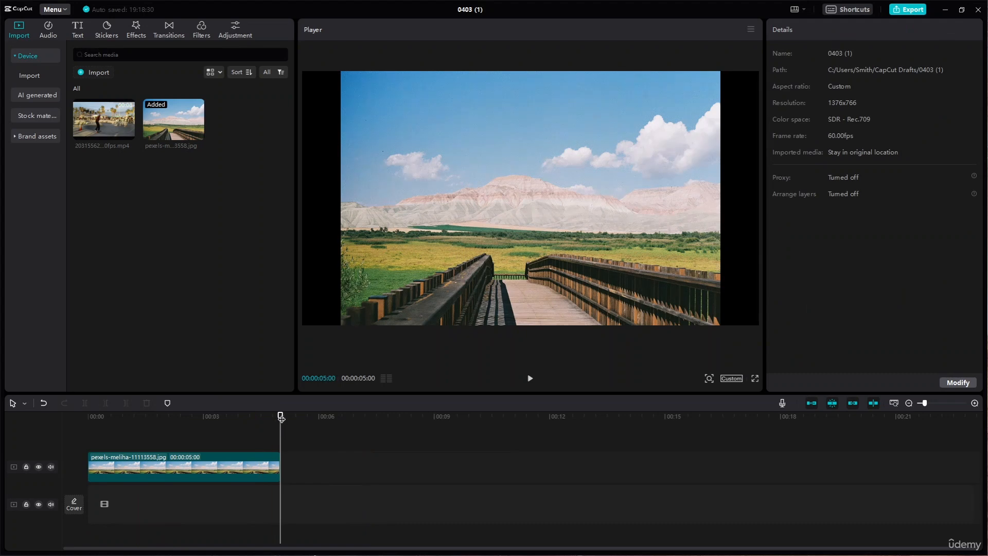
# Put the playhead at 00:00:02:12, select the photo clip and examine its basic settings down to the Layer option.
pyautogui.moveTo(278, 417); pyautogui.dragTo(173, 423)
pyautogui.click(203, 467)
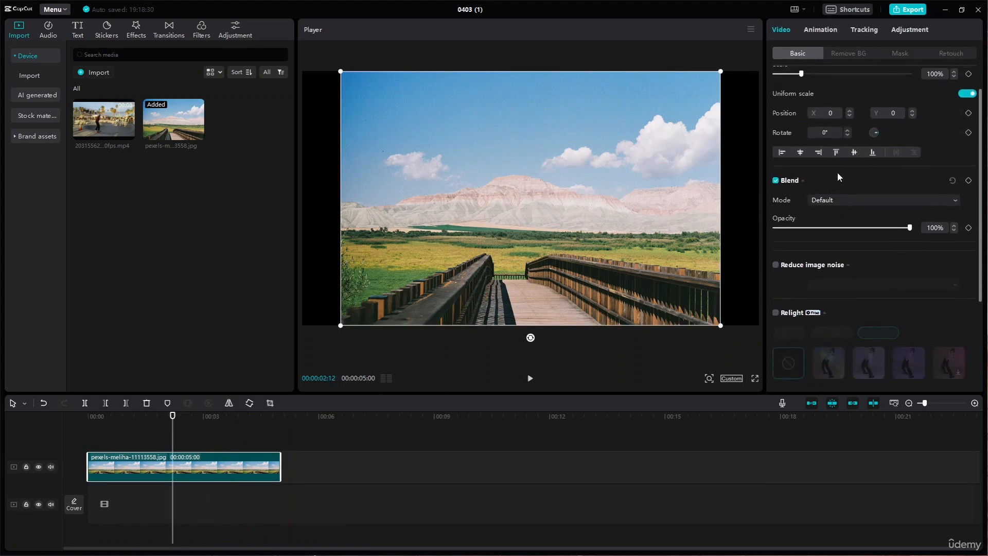
pyautogui.scroll(-4, 838, 172)
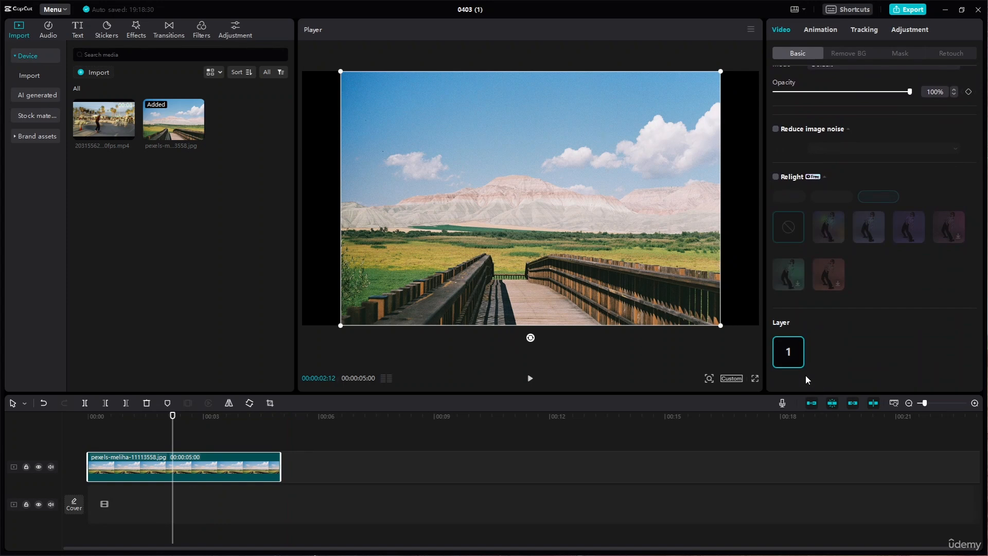
pyautogui.scroll(4, 792, 360)
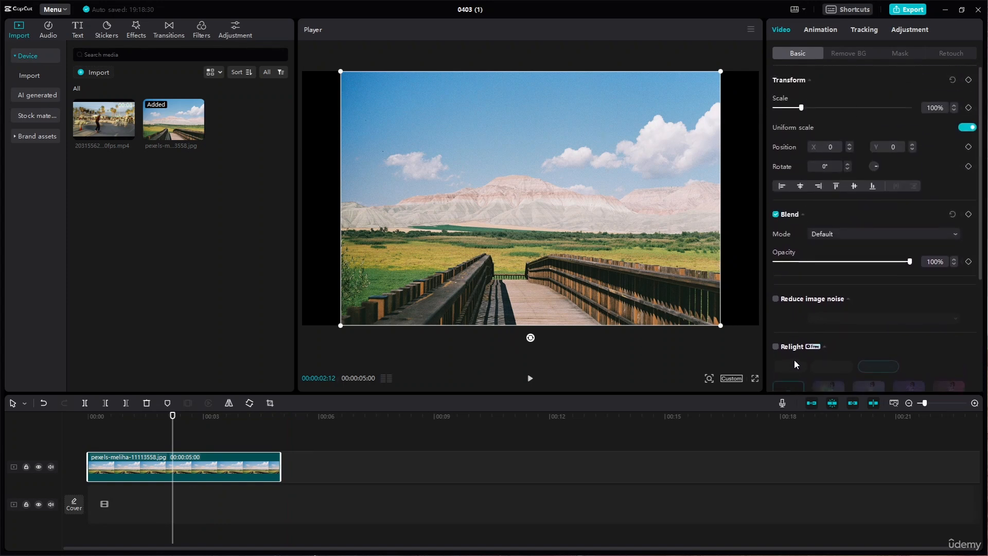
pyautogui.scroll(-2, 795, 360)
pyautogui.scroll(-3, 794, 360)
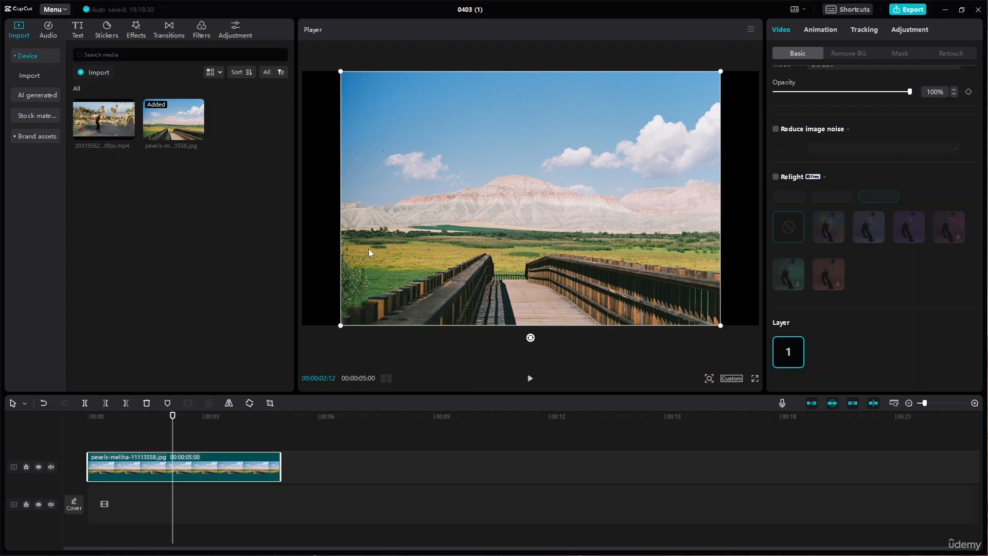
# Add a second copy of the landscape photo on a track above the first and set its layer to 1.
pyautogui.moveTo(164, 108); pyautogui.dragTo(231, 444)
pyautogui.scroll(-4, 827, 317)
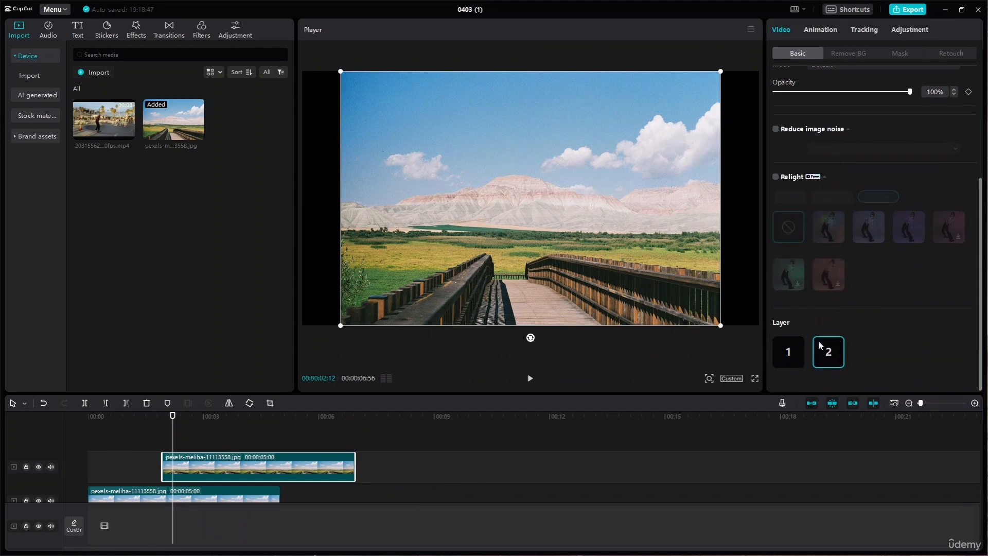
pyautogui.click(782, 353)
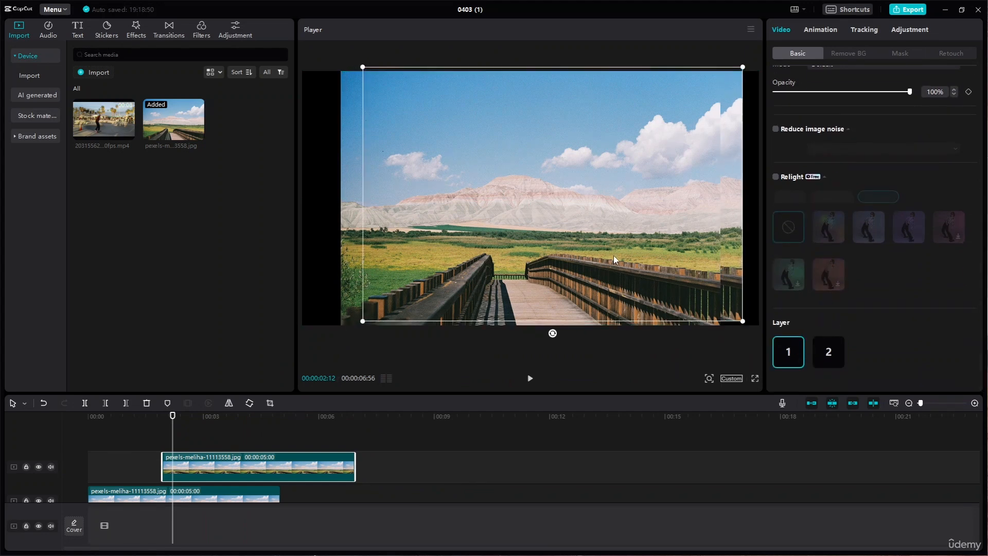
# Shift the upper photo copy right to X 232 and the lower photo left to X -232, keeping both at Y 0.
pyautogui.moveTo(613, 256); pyautogui.dragTo(629, 261)
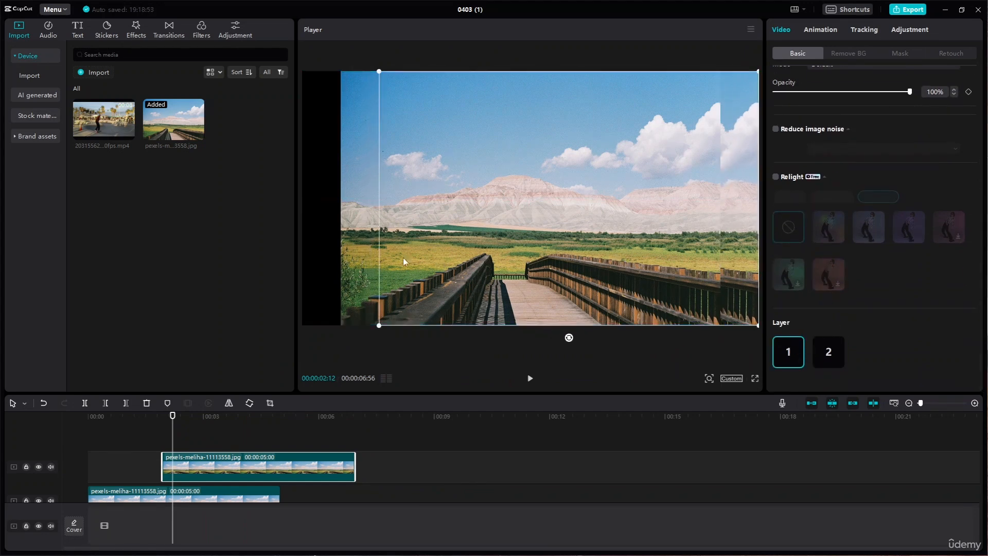
pyautogui.click(353, 244)
pyautogui.moveTo(353, 245); pyautogui.dragTo(315, 246)
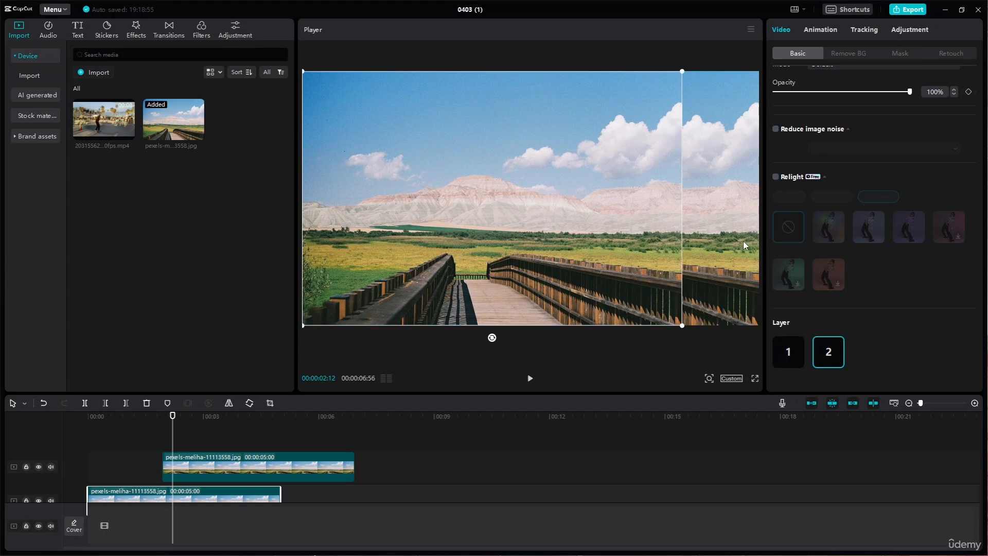
pyautogui.click(649, 355)
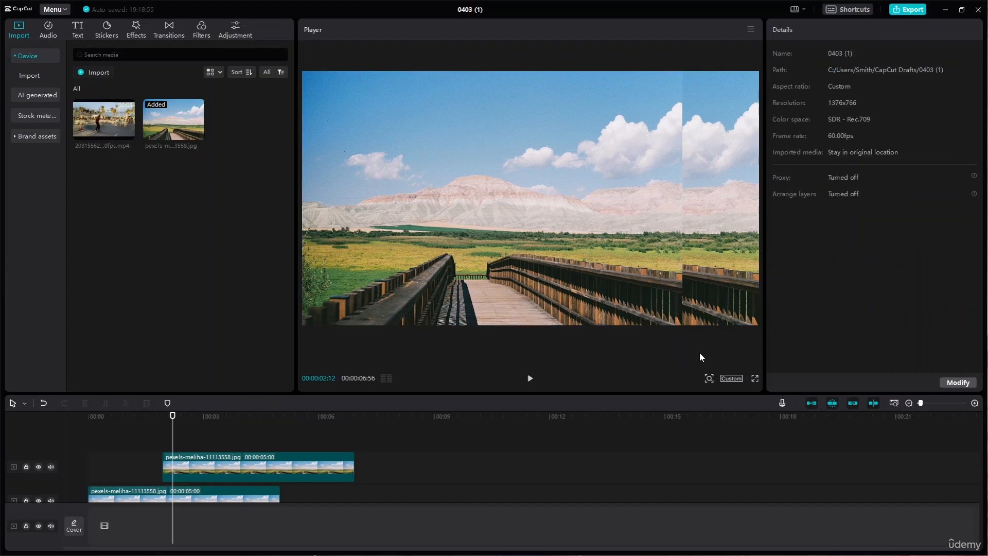
# Delete the second photo copy from the upper track.
pyautogui.scroll(-3, 184, 446)
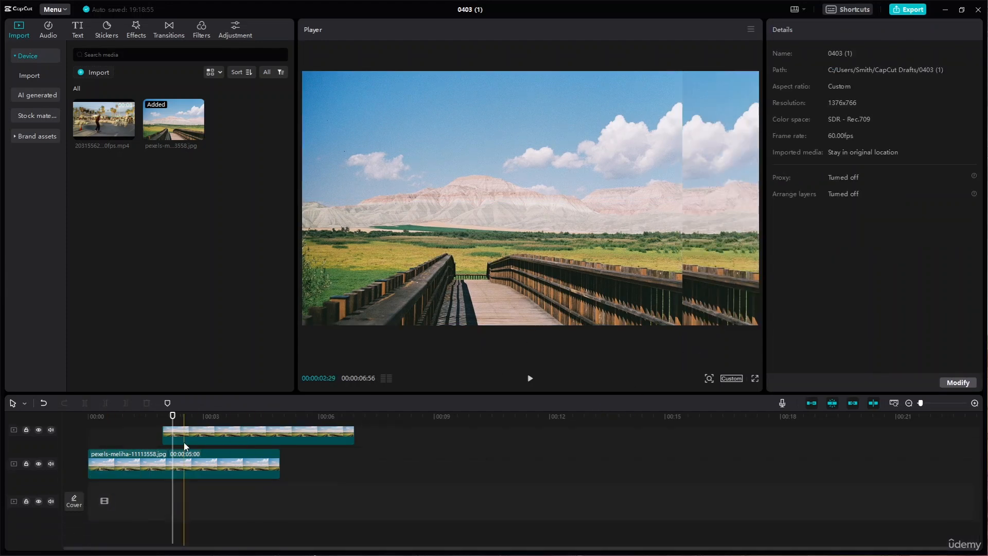
pyautogui.scroll(2, 244, 449)
pyautogui.click(278, 462)
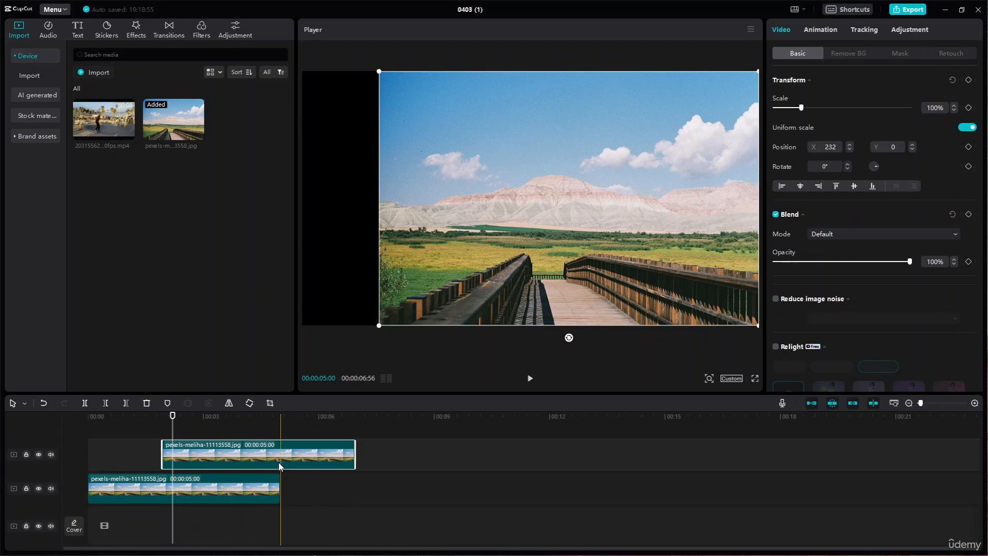
pyautogui.press('Delete')
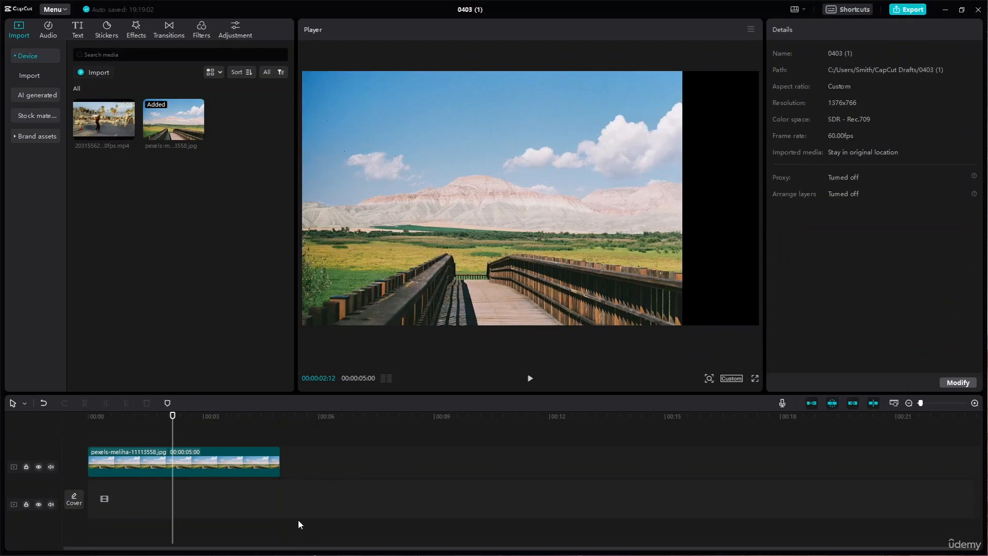
# Return the playhead to the start of the timeline and select the remaining photo clip.
pyautogui.click(90, 416)
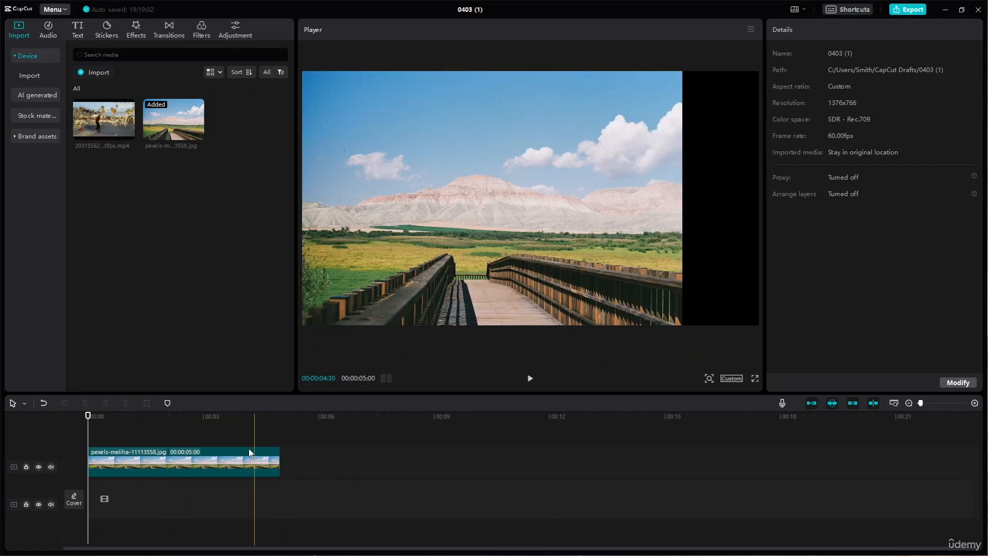
pyautogui.click(217, 458)
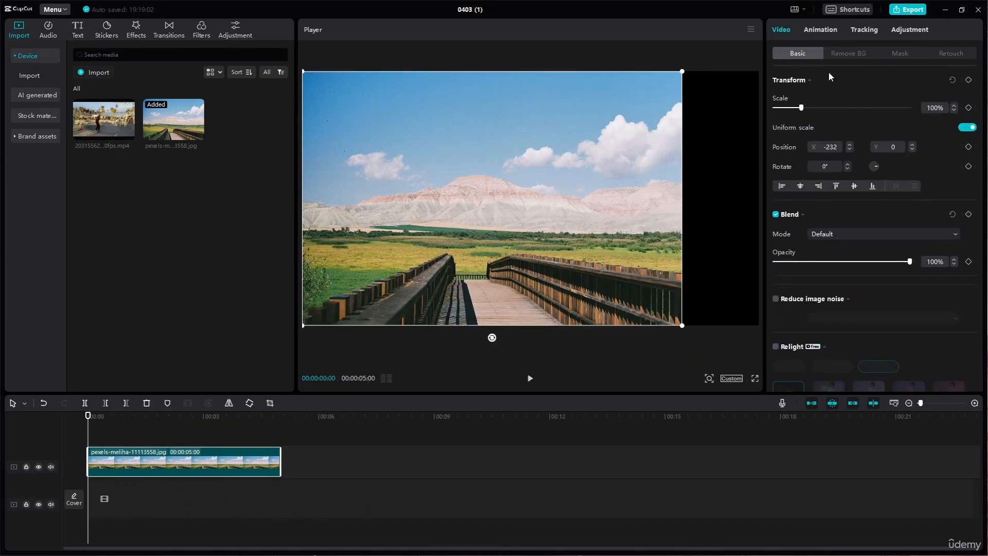